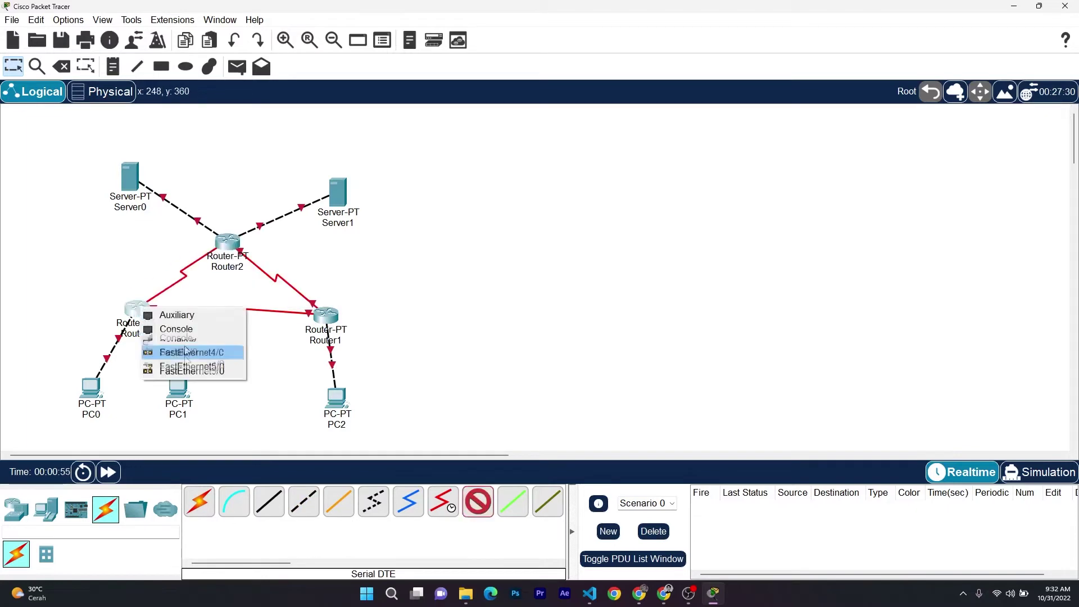
Connect PC1 to Router0, spread the routers and servers into a wider triangular layout, and shift the whole topology to the workspace's left edge
{"action": "left_click", "coordinate": [182, 353]}
{"action": "left_click_drag", "start_coordinate": [130, 177], "coordinate": [142, 120]}
{"action": "left_click_drag", "start_coordinate": [338, 193], "coordinate": [361, 120]}
{"action": "left_click_drag", "start_coordinate": [227, 242], "coordinate": [250, 181]}
{"action": "left_click_drag", "start_coordinate": [146, 309], "coordinate": [153, 332]}
{"action": "left_click_drag", "start_coordinate": [250, 180], "coordinate": [257, 204]}
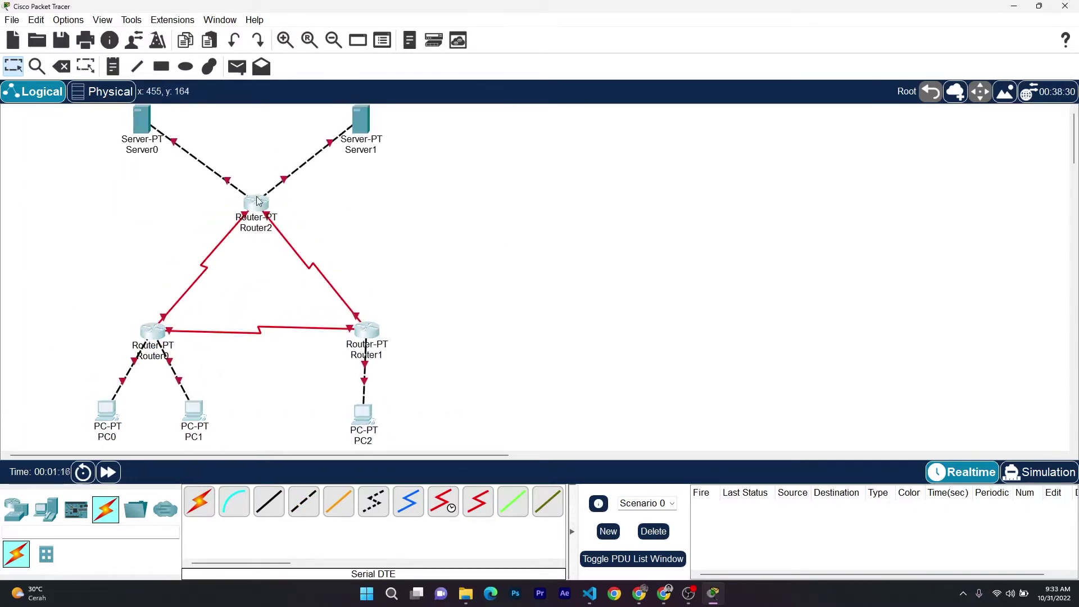
{"action": "left_click_drag", "start_coordinate": [365, 331], "coordinate": [378, 330]}
{"action": "left_click_drag", "start_coordinate": [153, 331], "coordinate": [138, 331]}
{"action": "left_click_drag", "start_coordinate": [142, 120], "coordinate": [116, 119]}
{"action": "left_click_drag", "start_coordinate": [361, 120], "coordinate": [386, 121]}
{"action": "left_click_drag", "start_coordinate": [557, 429], "coordinate": [12, 108]}
Open PC0's IP configuration and set its static IPv4 address to 192.168.1.1
{"action": "left_click", "coordinate": [16, 410]}
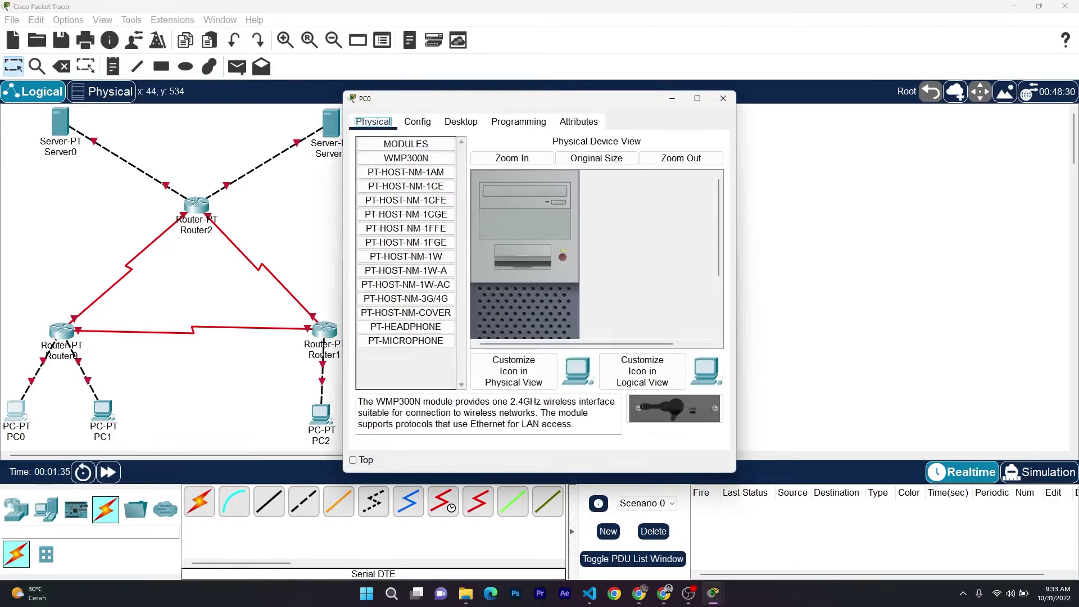
{"action": "left_click", "coordinate": [460, 122]}
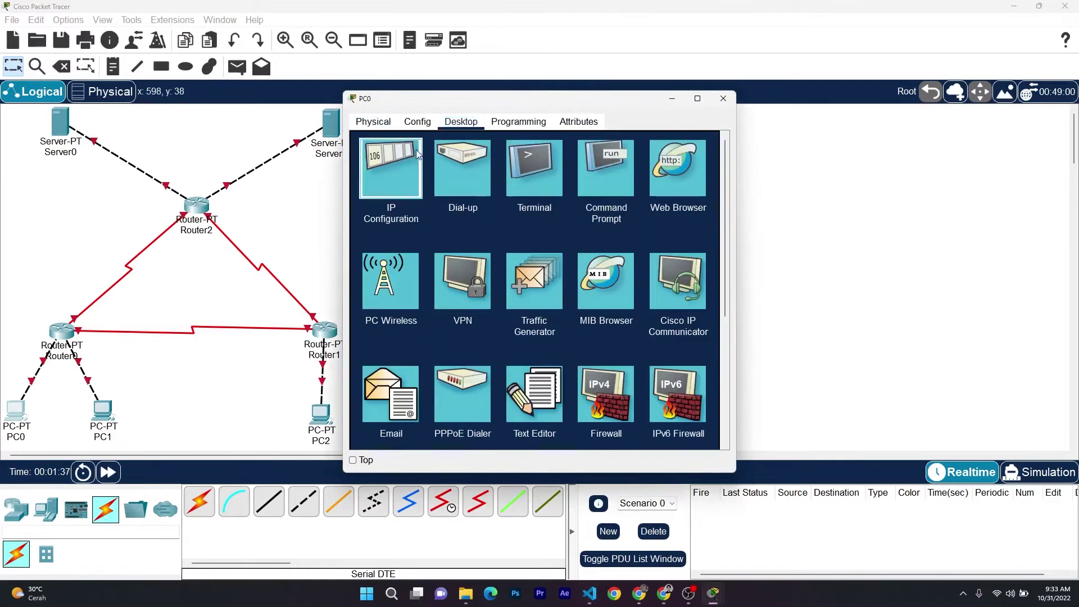
{"action": "left_click", "coordinate": [416, 149]}
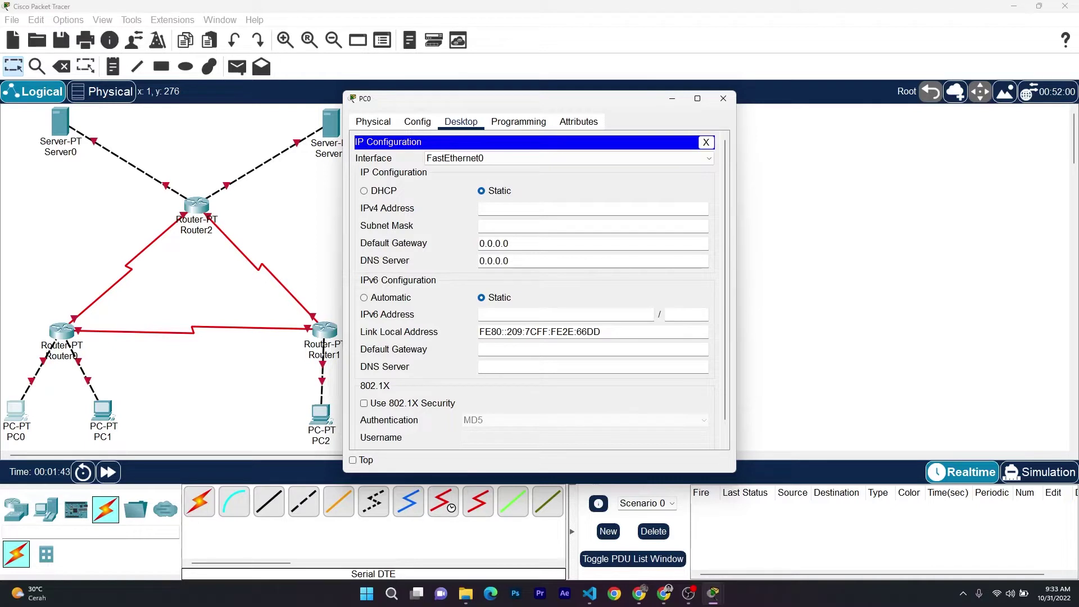
{"action": "left_click", "coordinate": [581, 205]}
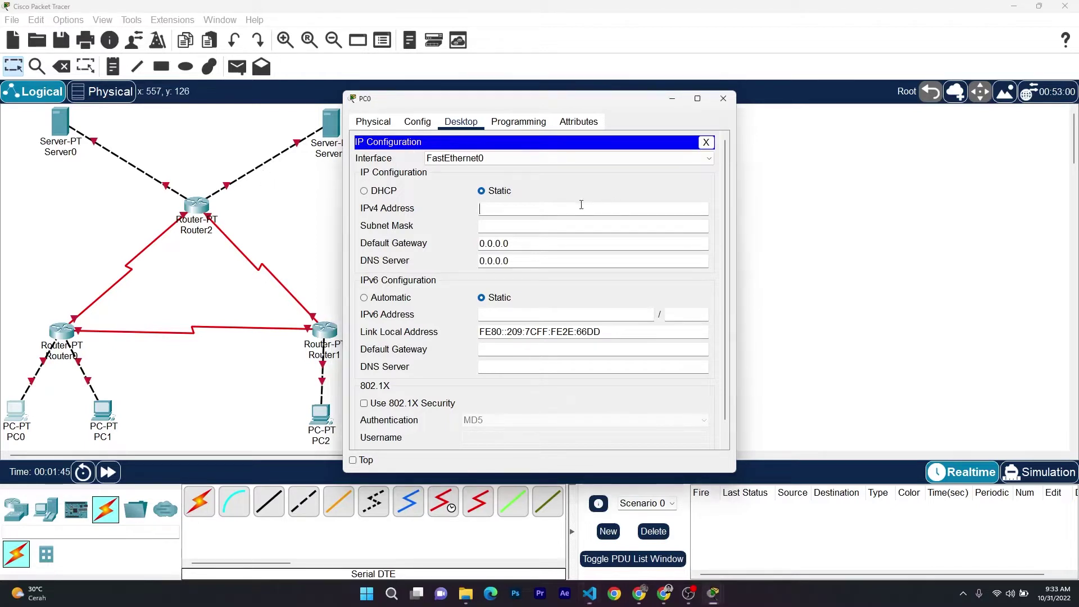
{"action": "type", "text": "192.168.1.1"}
{"action": "key", "text": "alt+Tab"}
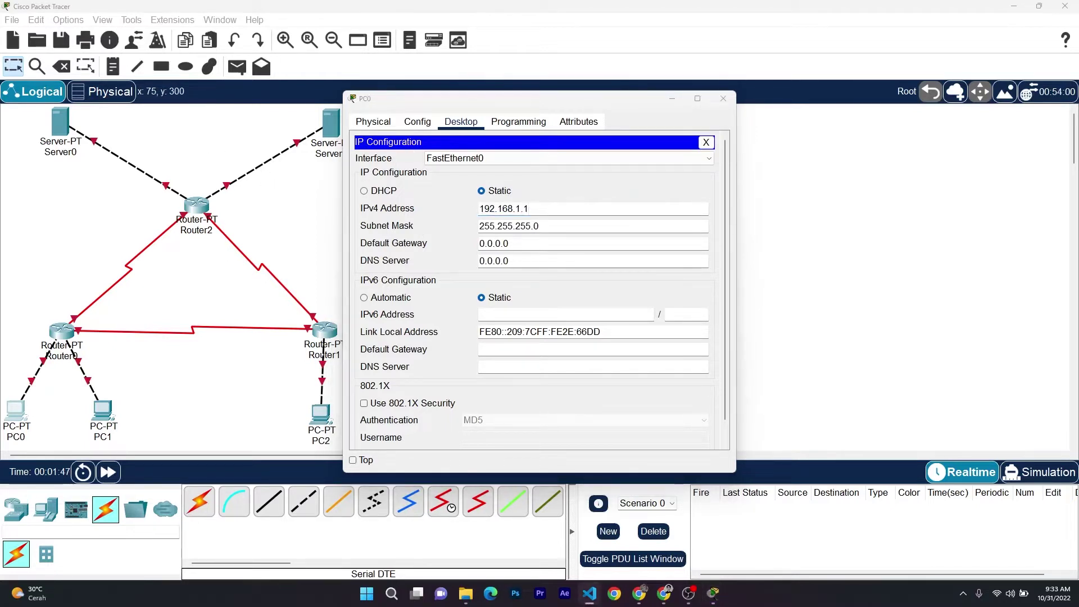
Set PC0's subnet mask to 255.255.255.192 and default gateway to 192.168.1.62, and close its window
{"action": "double_click", "coordinate": [538, 226]}
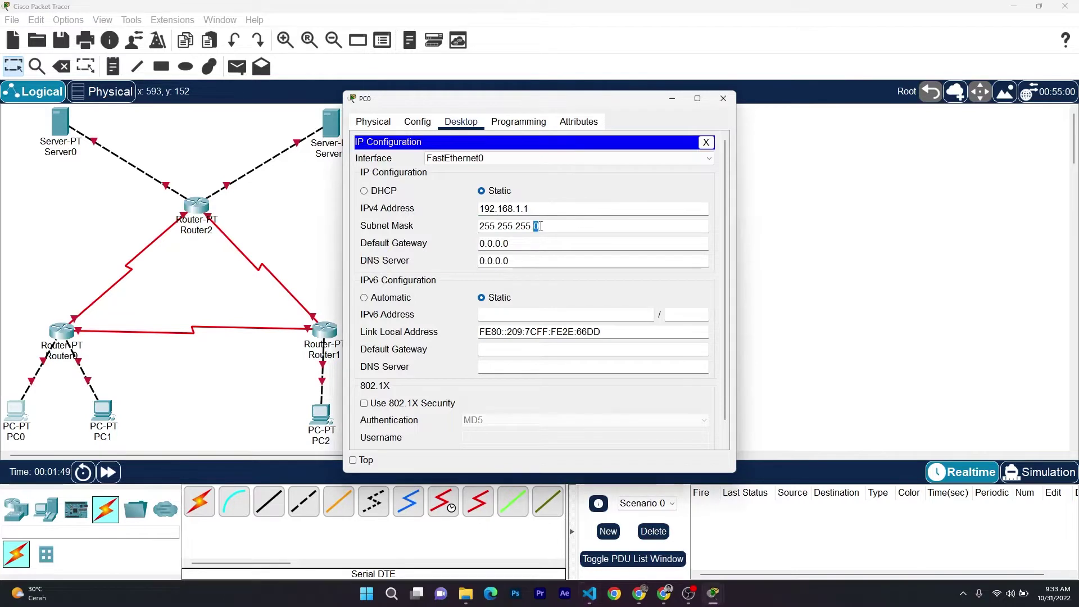
{"action": "type", "text": "192"}
{"action": "key", "text": "alt+Tab"}
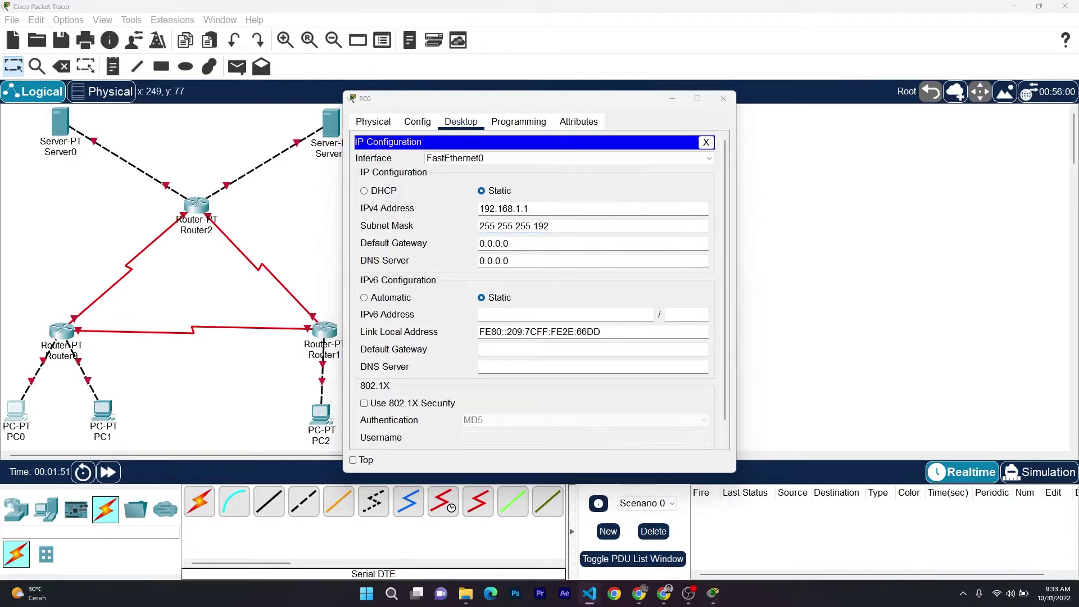
{"action": "key", "text": "alt+Tab"}
{"action": "key", "text": "Tab"}
{"action": "type", "text": "192.168.1.62"}
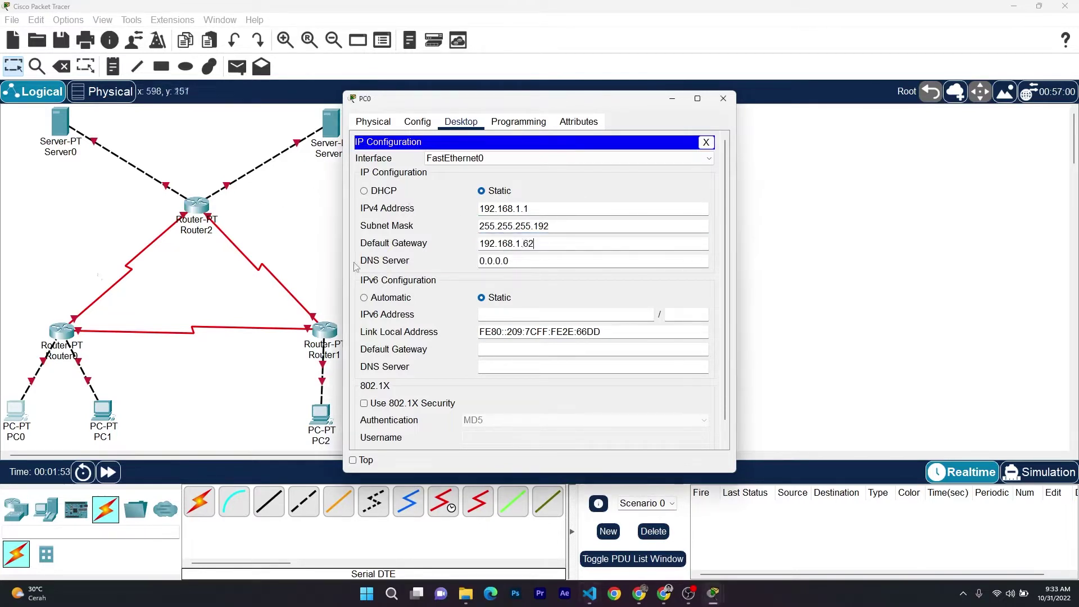
{"action": "key", "text": "alt+Tab"}
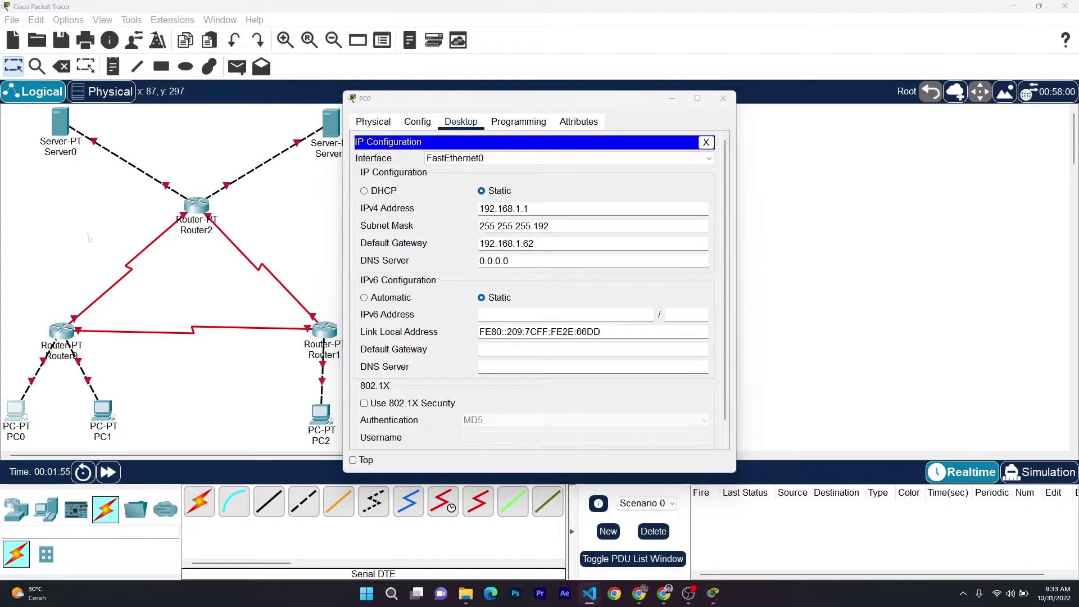
{"action": "left_click", "coordinate": [726, 97]}
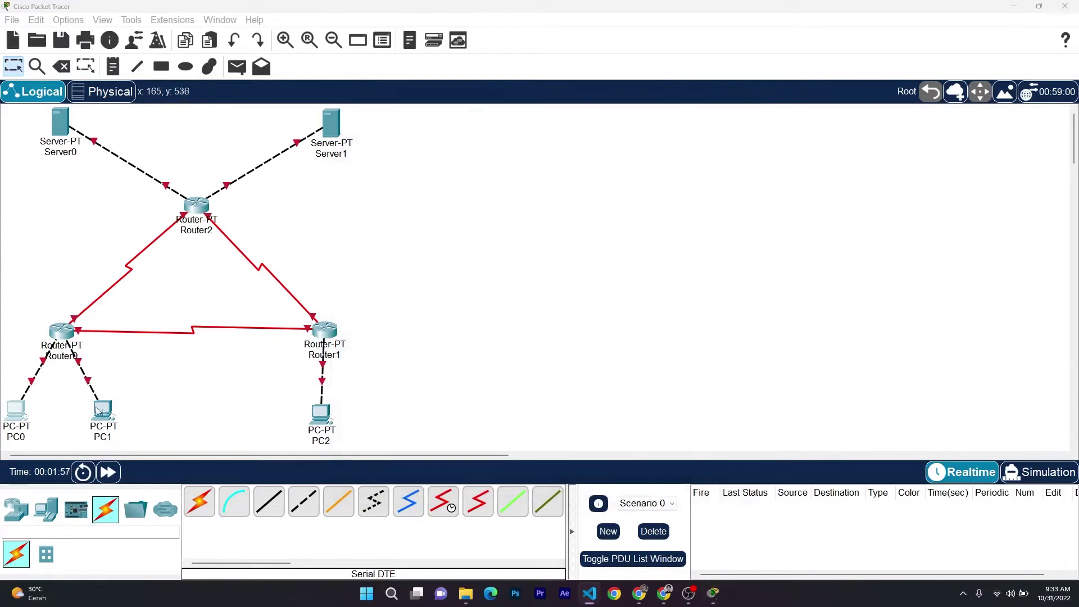
Open PC1's IP configuration and set its static IPv4 address to 192.168.1.65
{"action": "left_click", "coordinate": [103, 411]}
{"action": "left_click", "coordinate": [452, 122]}
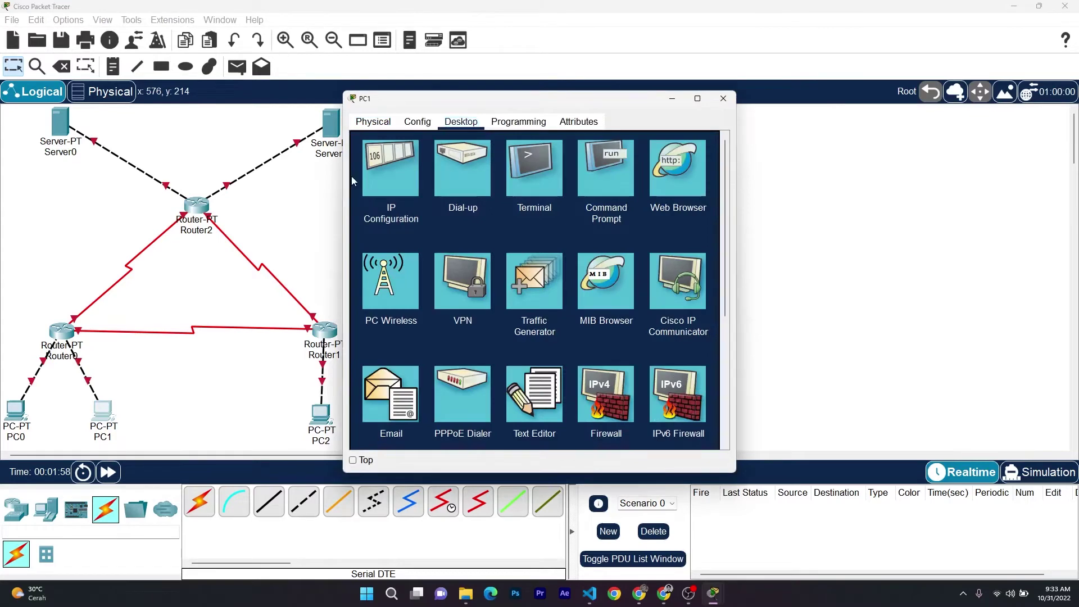
{"action": "left_click", "coordinate": [394, 172]}
{"action": "left_click", "coordinate": [531, 205]}
{"action": "type", "text": "192.168.1.65"}
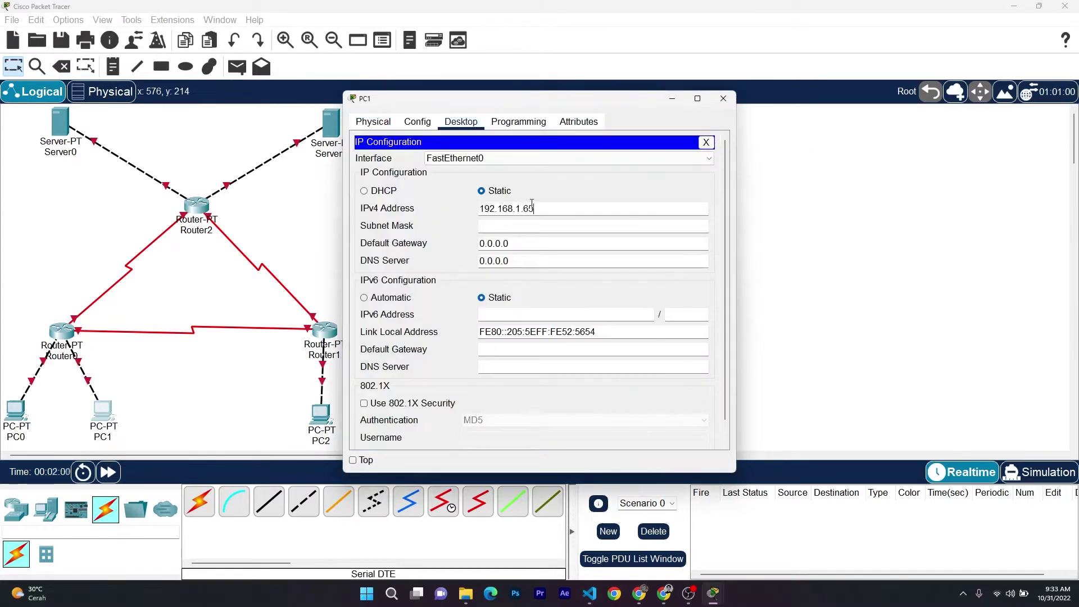
Set PC1's subnet mask to 255.255.255.192 and default gateway to 192.168.1.126, and close its window
{"action": "left_click", "coordinate": [510, 228]}
{"action": "type", "text": "129"}
{"action": "type", "text": "92"}
{"action": "double_click", "coordinate": [548, 247]}
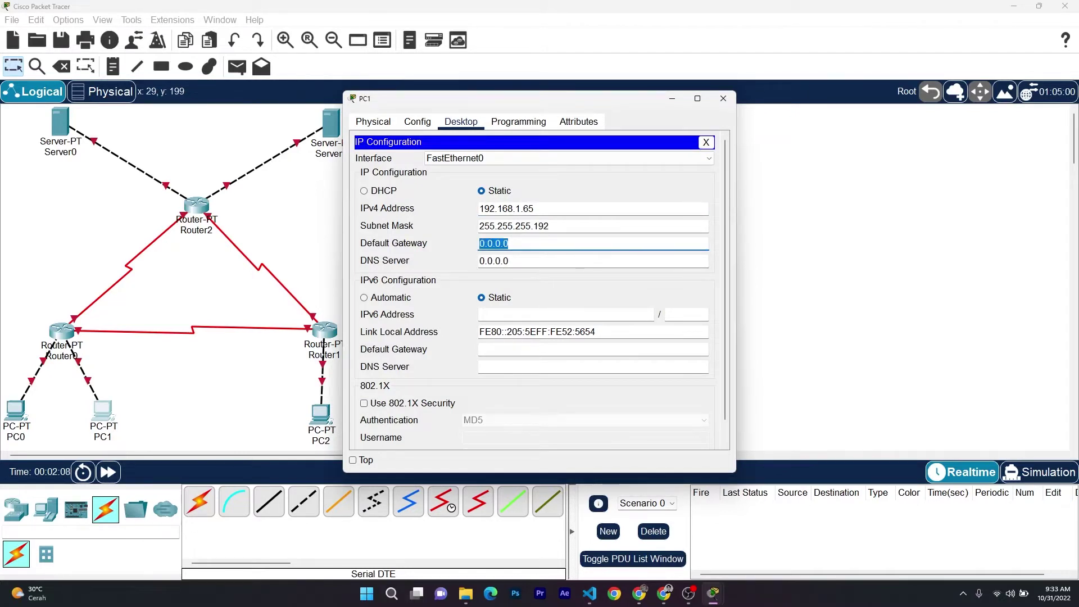
{"action": "key", "text": "alt+Tab"}
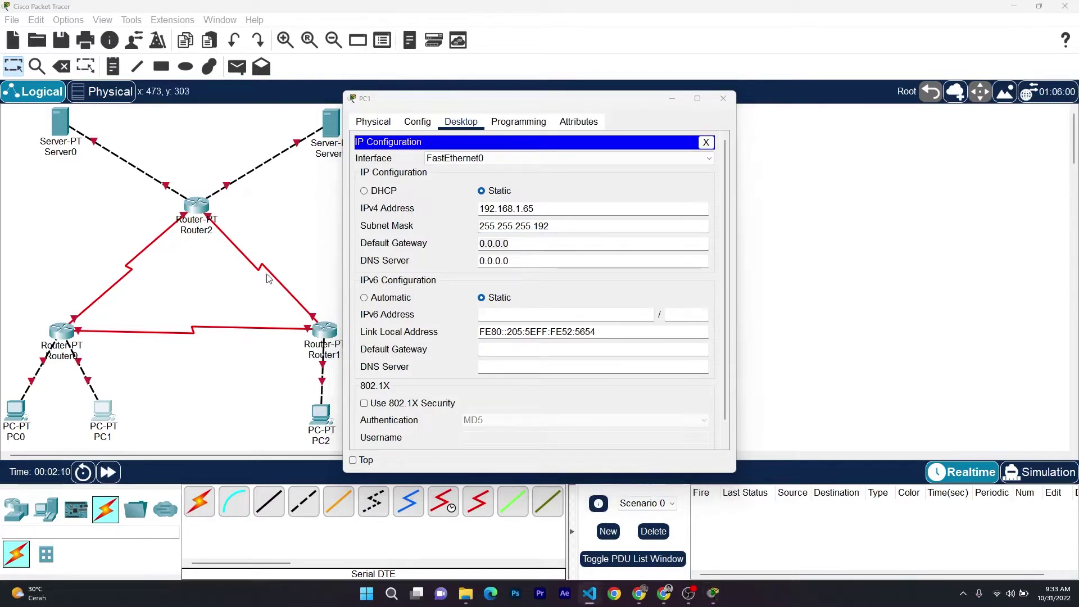
{"action": "right_click", "coordinate": [526, 243]}
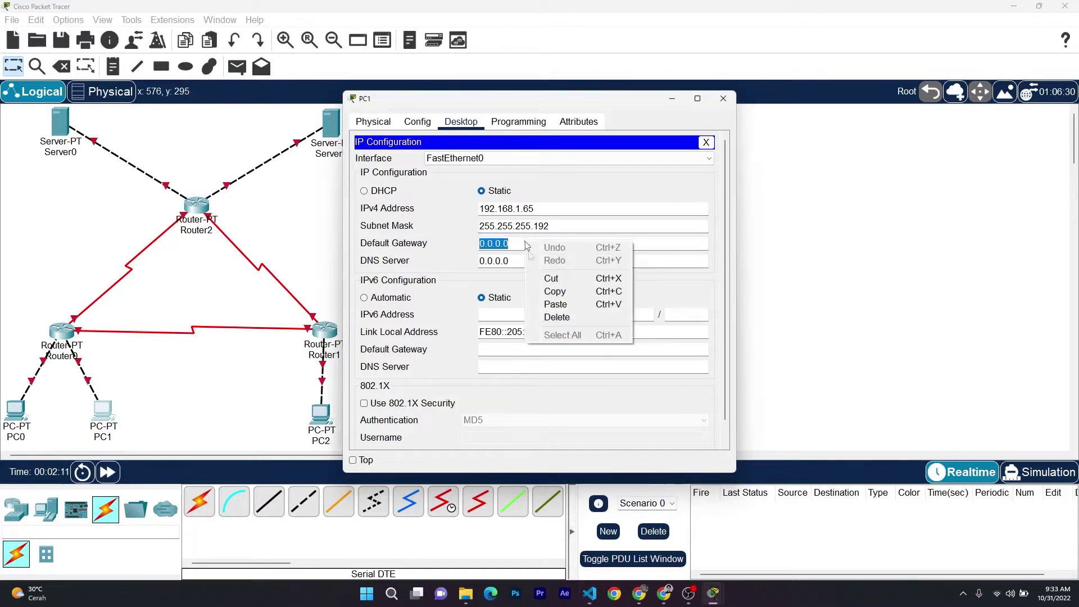
{"action": "left_click", "coordinate": [556, 304]}
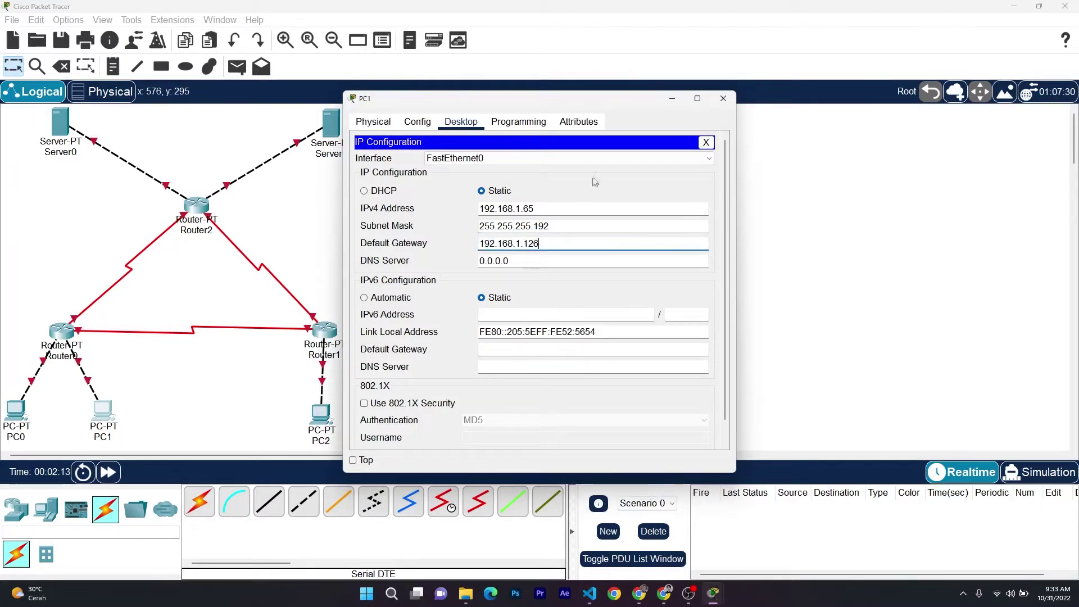
{"action": "left_click", "coordinate": [724, 98]}
Open PC2's IP configuration and set its static IPv4 address to 192.168.1.253
{"action": "left_click", "coordinate": [321, 414]}
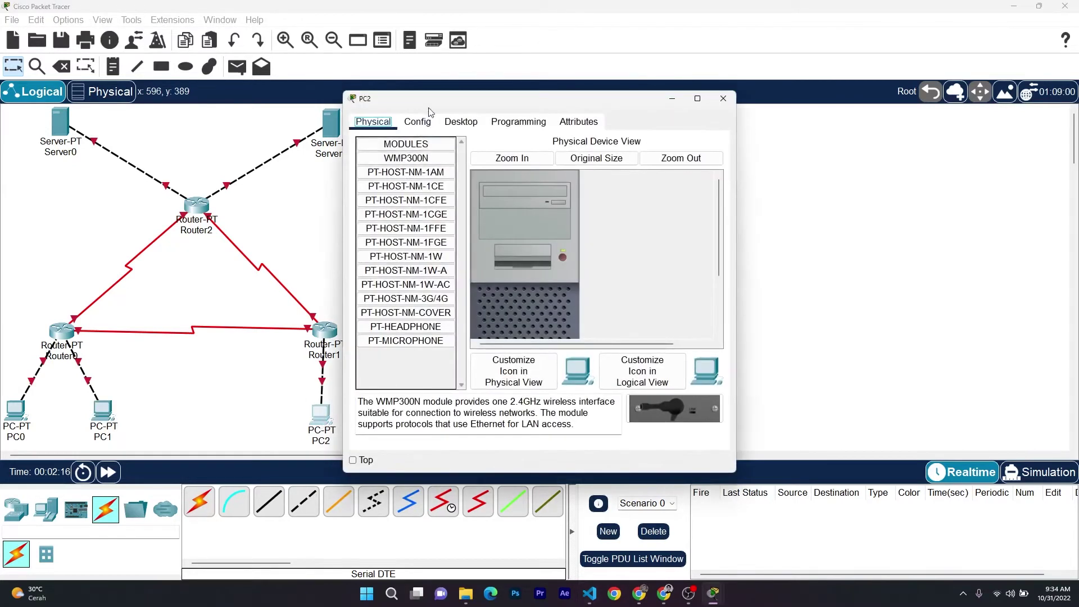
{"action": "left_click", "coordinate": [461, 122]}
{"action": "left_click", "coordinate": [412, 162]}
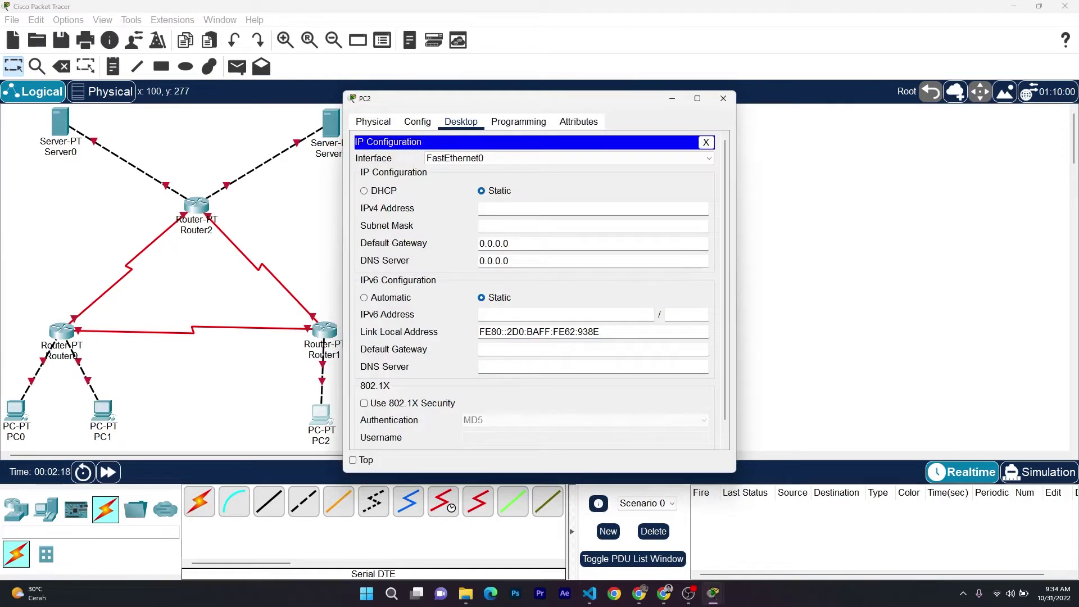
{"action": "key", "text": "alt+Tab"}
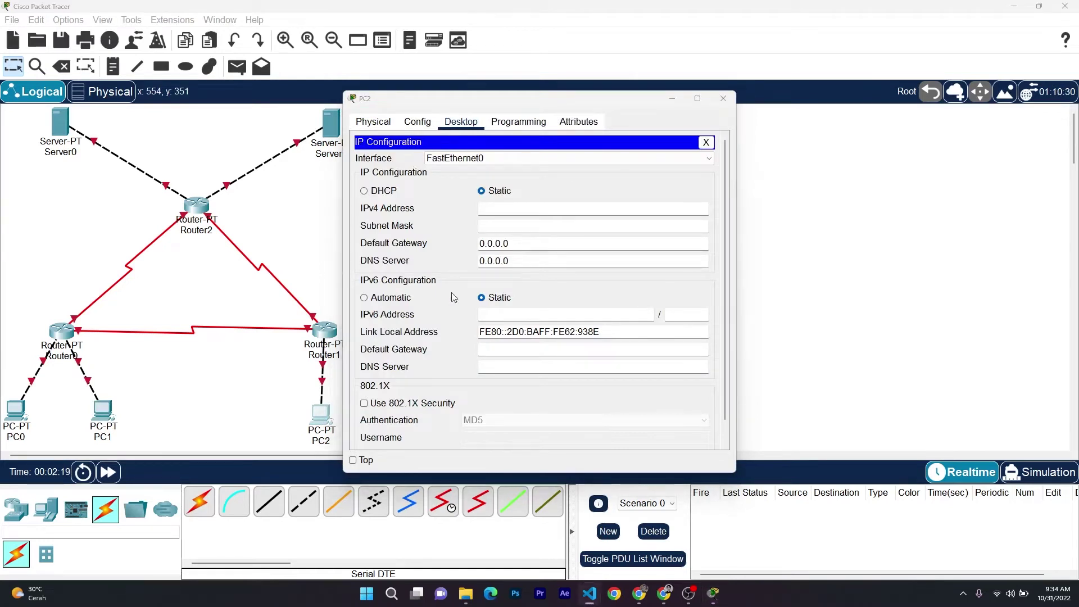
{"action": "left_click", "coordinate": [535, 206]}
{"action": "type", "text": "192.168.1.253"}
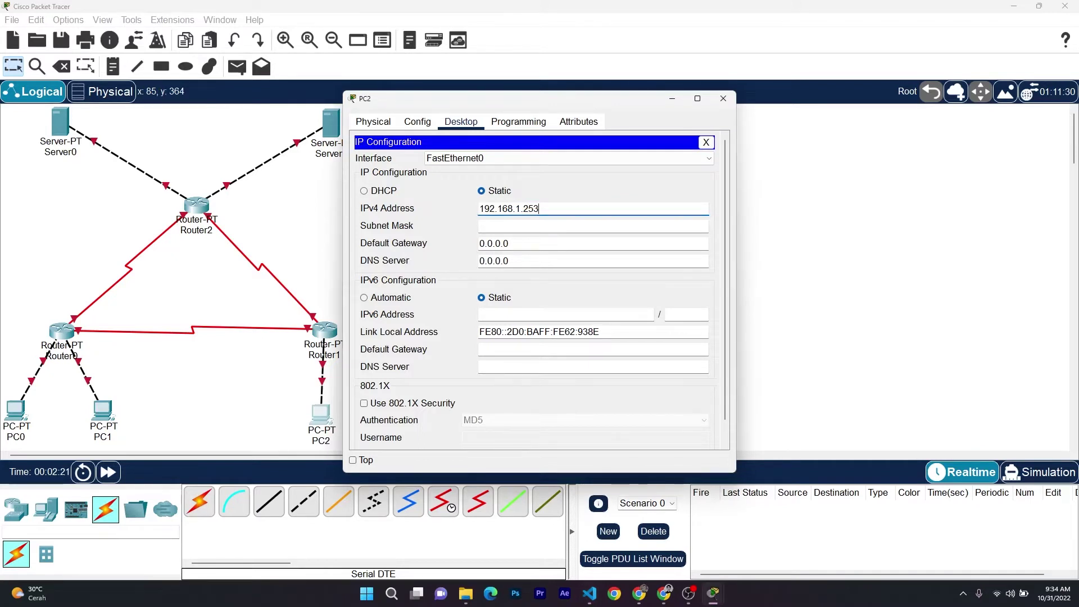
{"action": "key", "text": "alt+Tab"}
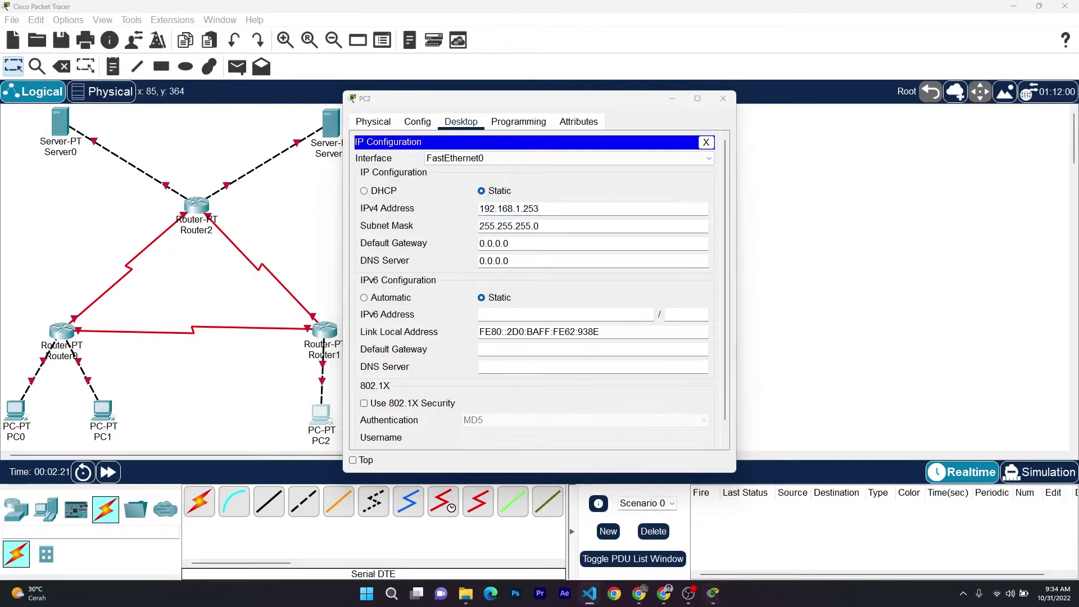
Set PC2's subnet mask to 255.255.255.128 and default gateway to 192.168.1.254, and close its window
{"action": "left_click", "coordinate": [571, 231]}
{"action": "key", "text": "BackSpace"}
{"action": "type", "text": "128"}
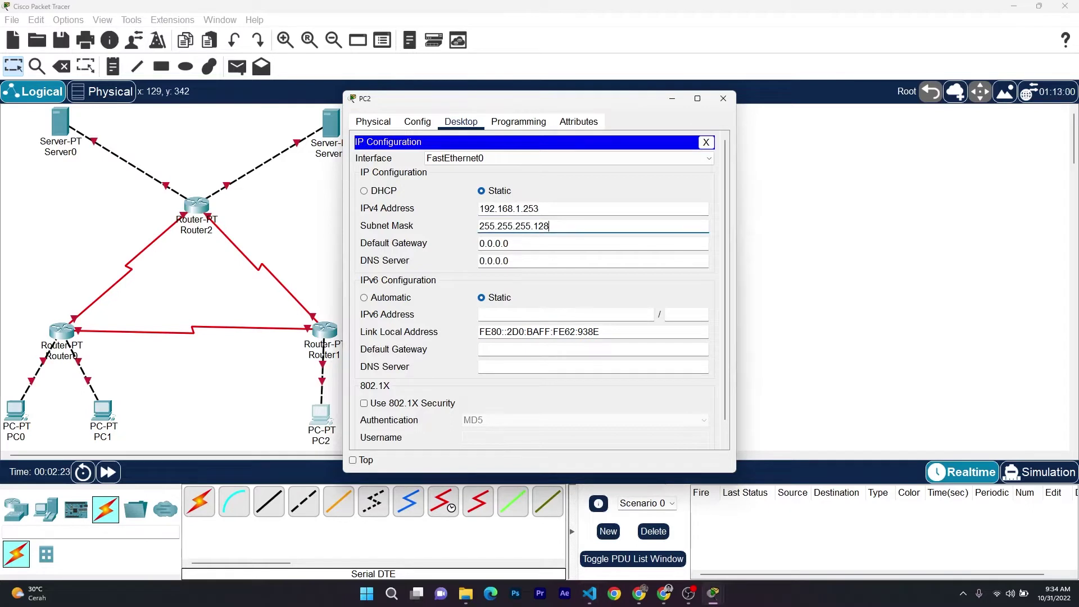
{"action": "key", "text": "alt+Tab"}
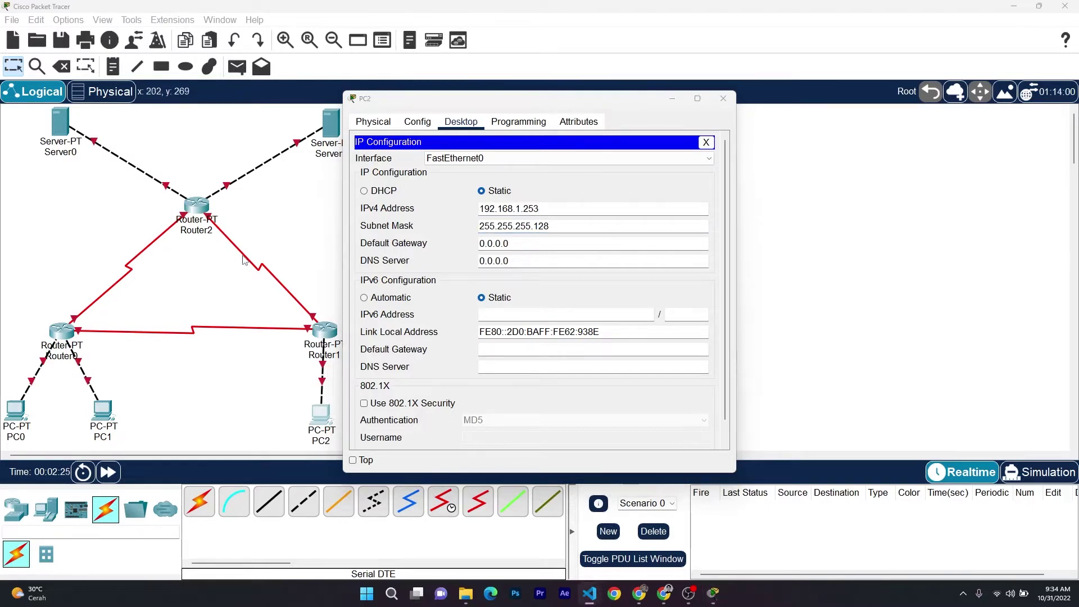
{"action": "left_click", "coordinate": [582, 235]}
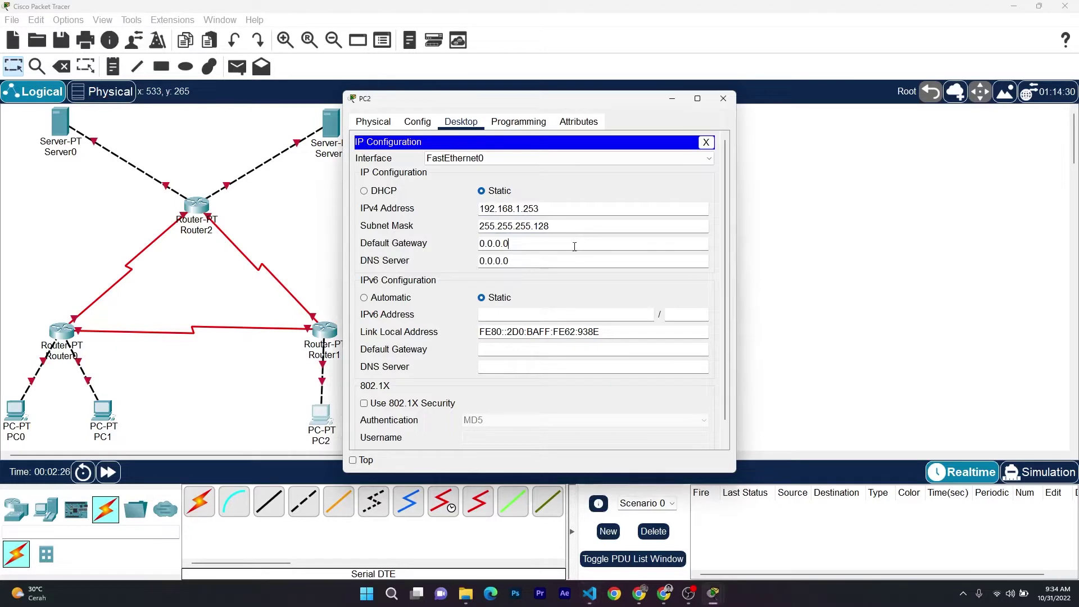
{"action": "key", "text": "ctrl+a"}
{"action": "type", "text": "192.168.1.254"}
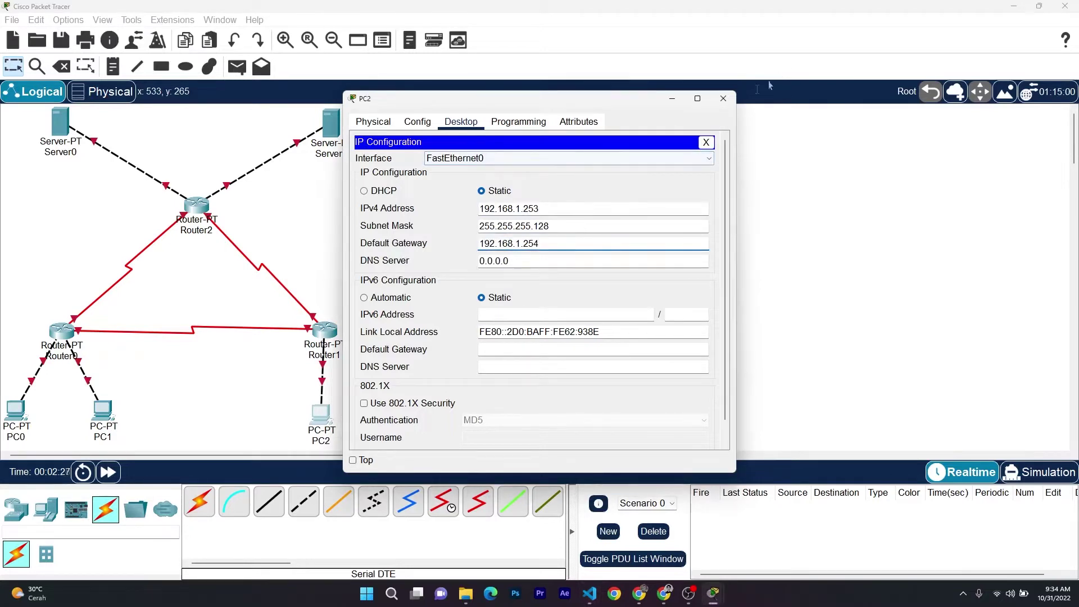
{"action": "left_click", "coordinate": [725, 105]}
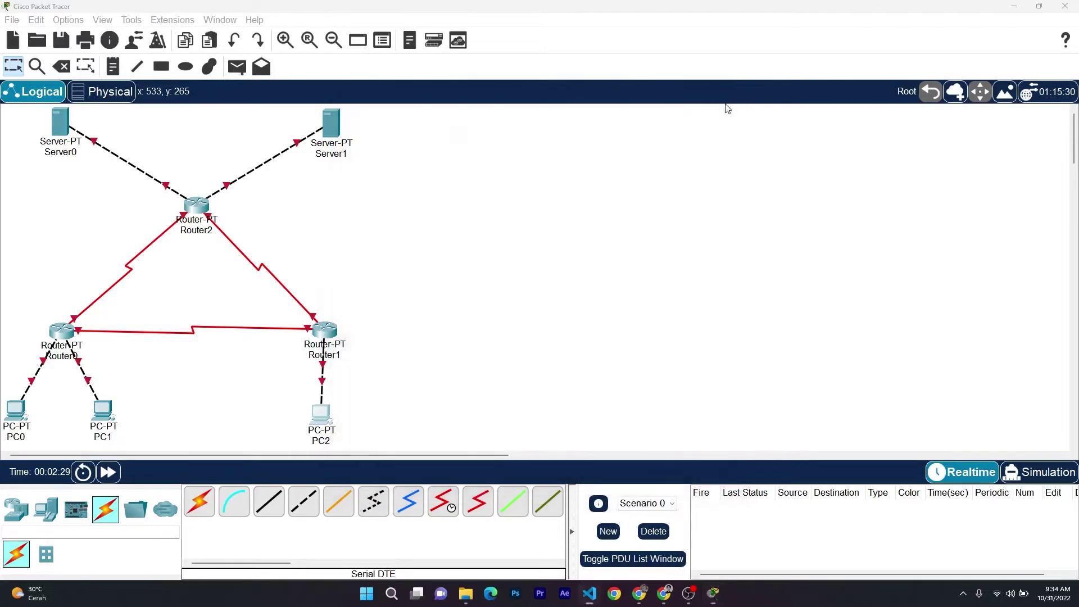
Open Server0's IP configuration and set its static IPv4 address to 33.33.33.1
{"action": "left_click", "coordinate": [60, 121]}
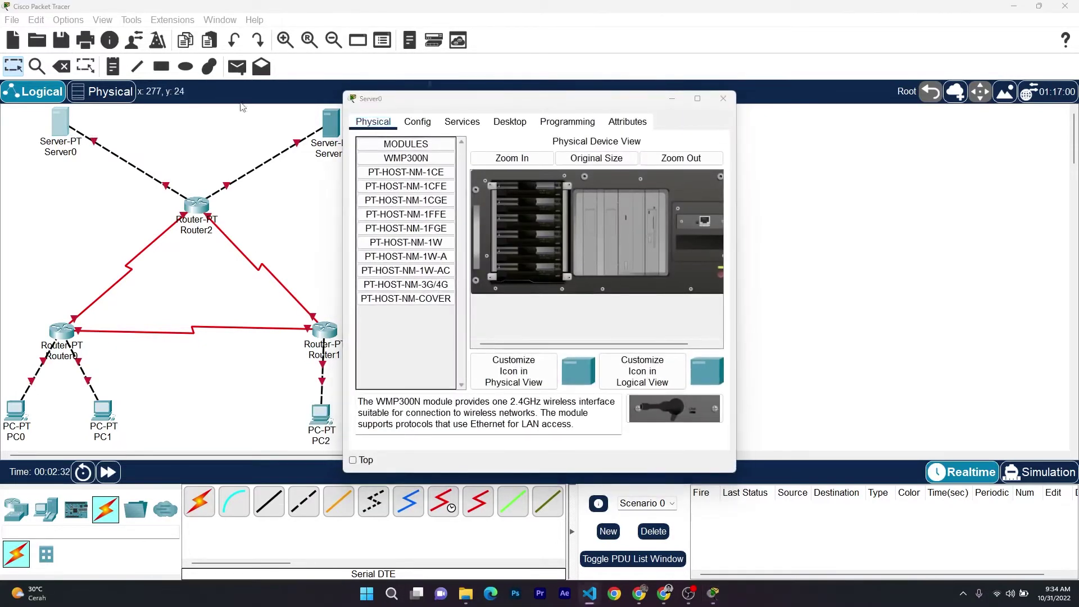
{"action": "left_click", "coordinate": [463, 123]}
{"action": "left_click", "coordinate": [508, 124]}
{"action": "left_click", "coordinate": [419, 166]}
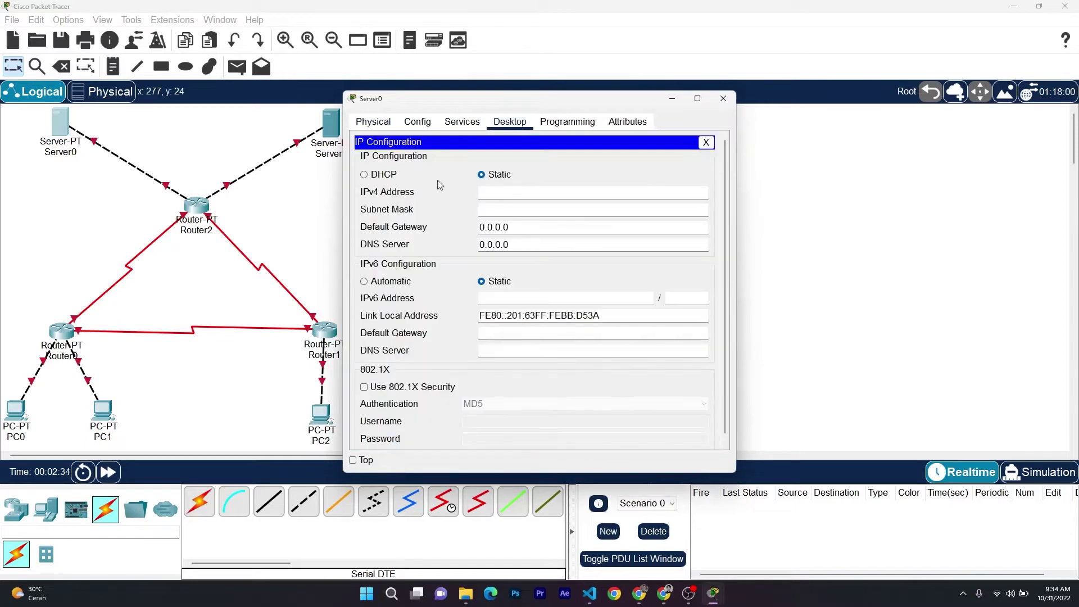
{"action": "left_click", "coordinate": [498, 192]}
{"action": "type", "text": "33.33.33.1"}
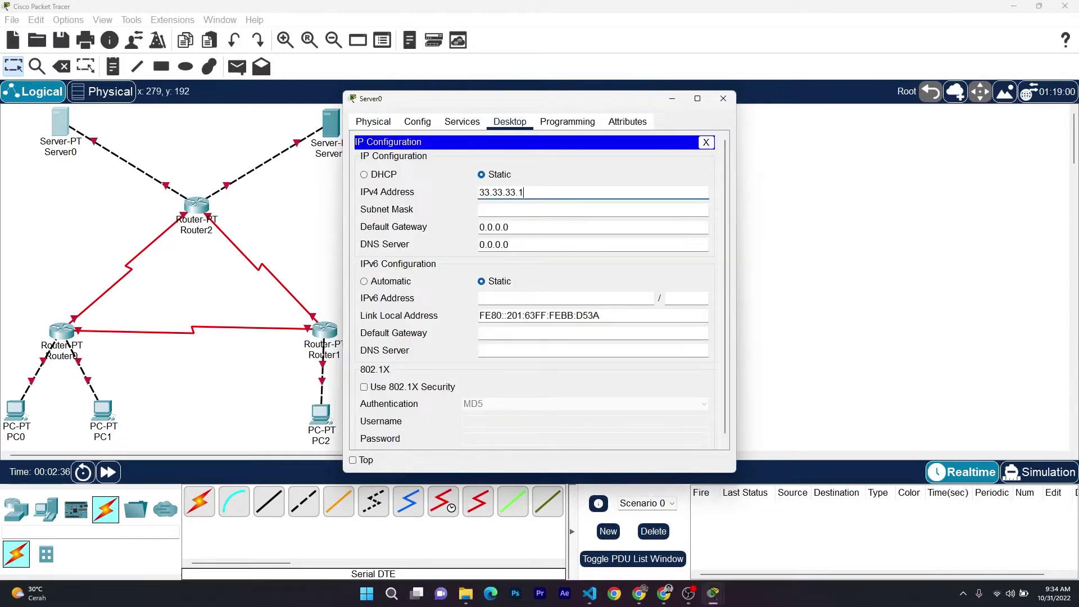
{"action": "key", "text": "alt+Tab"}
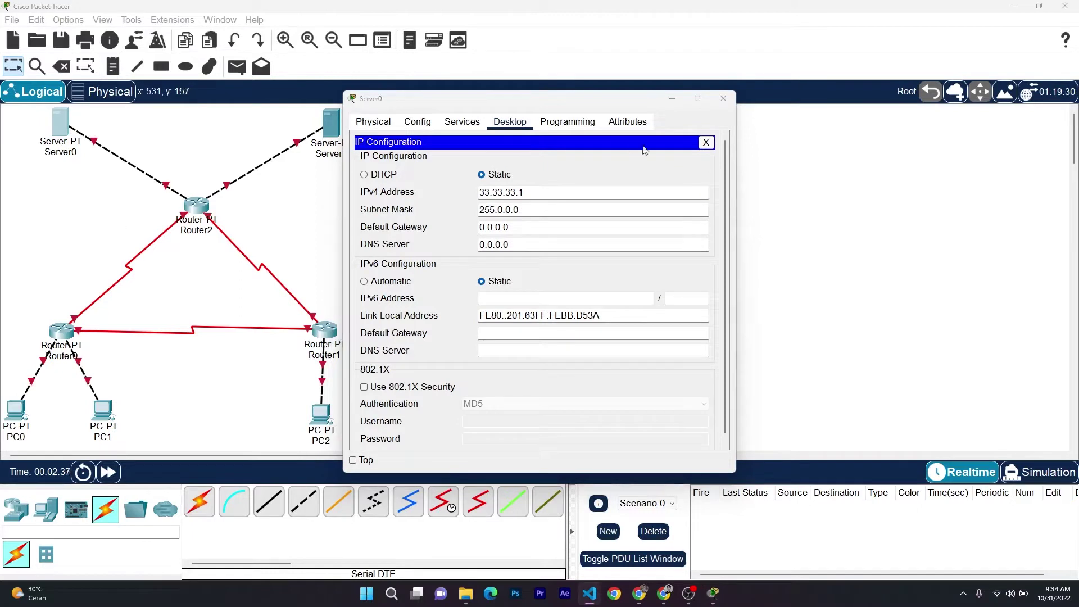
Set Server0's subnet mask to 255.255.255.0 and default gateway to 33.33.33.3, and close its window
{"action": "key", "text": "alt+Tab"}
{"action": "key", "text": "Tab"}
{"action": "type", "text": "255.255.255.0"}
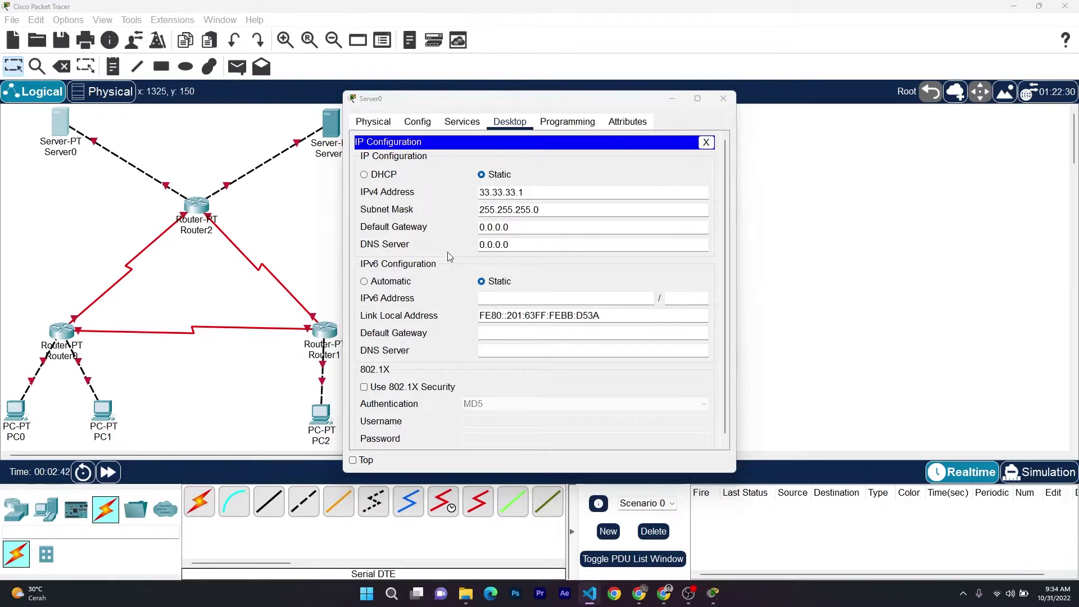
{"action": "left_click", "coordinate": [536, 231]}
{"action": "key", "text": "ctrl+a"}
{"action": "type", "text": "33.33.33.3"}
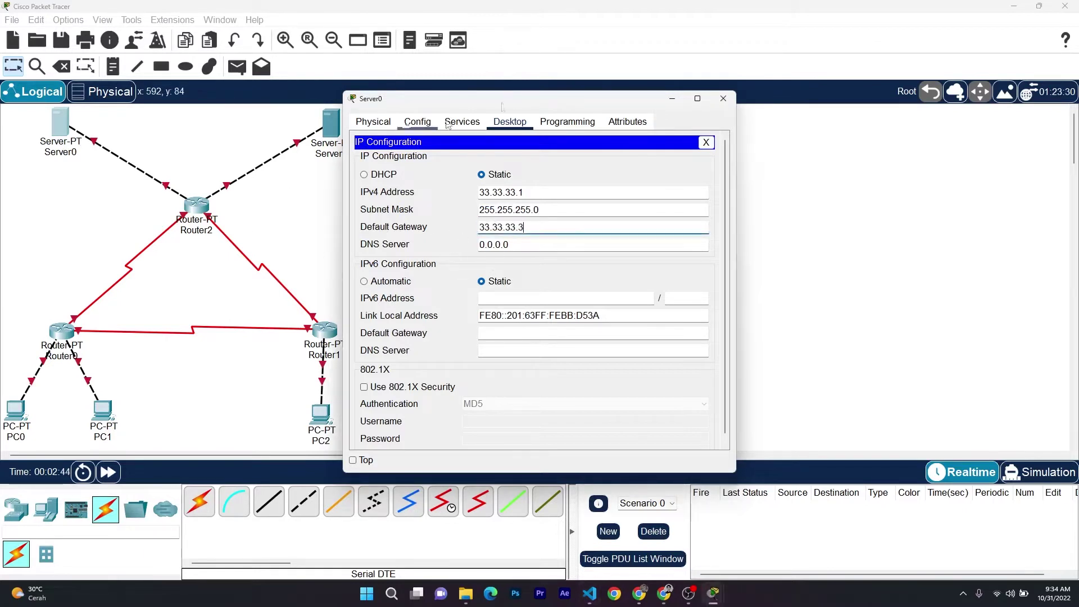
{"action": "left_click", "coordinate": [723, 99]}
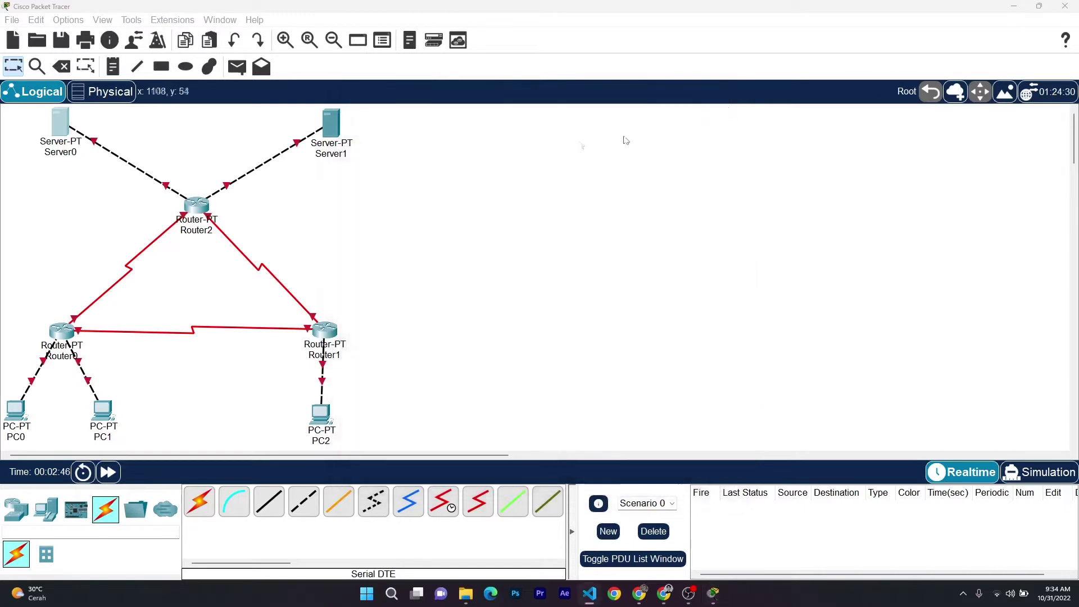
Open Server1's IP configuration and set its static IPv4 address to 43.43.43.1
{"action": "left_click", "coordinate": [334, 121]}
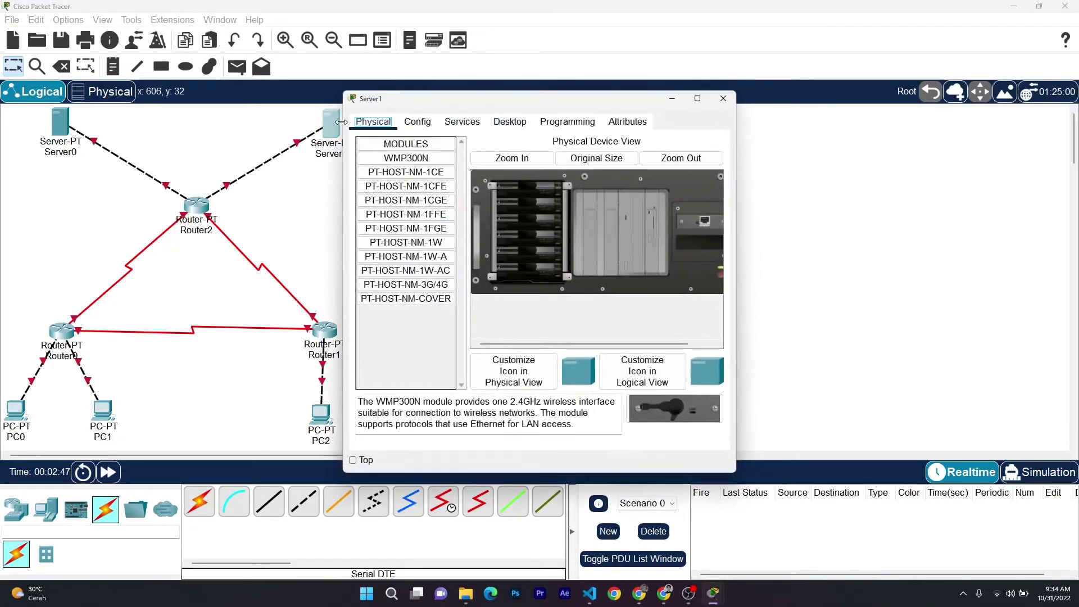
{"action": "left_click", "coordinate": [520, 119]}
{"action": "left_click", "coordinate": [391, 169]}
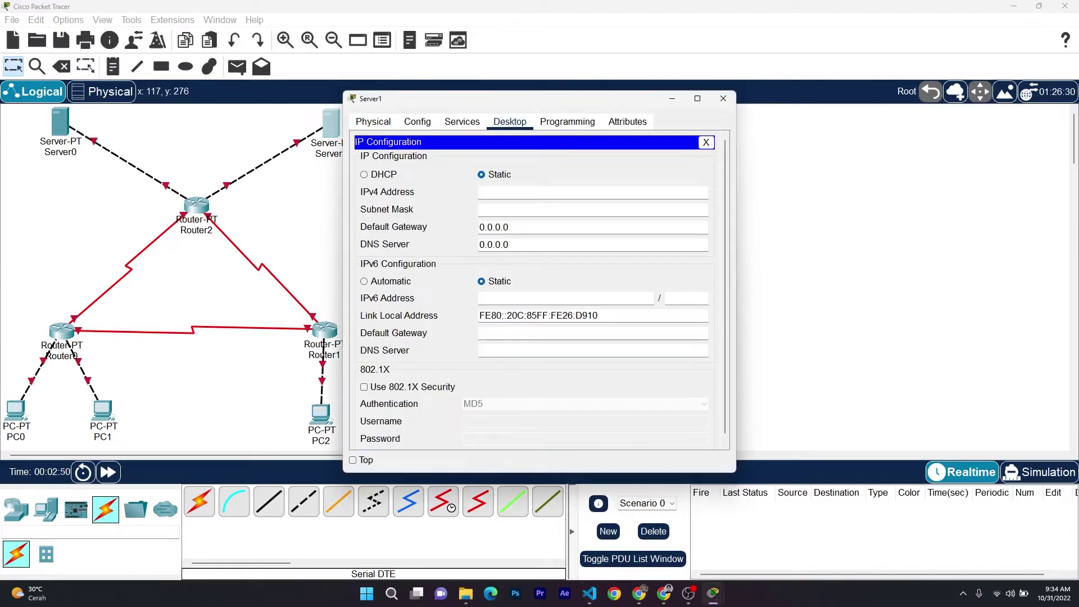
{"action": "key", "text": "alt+Tab"}
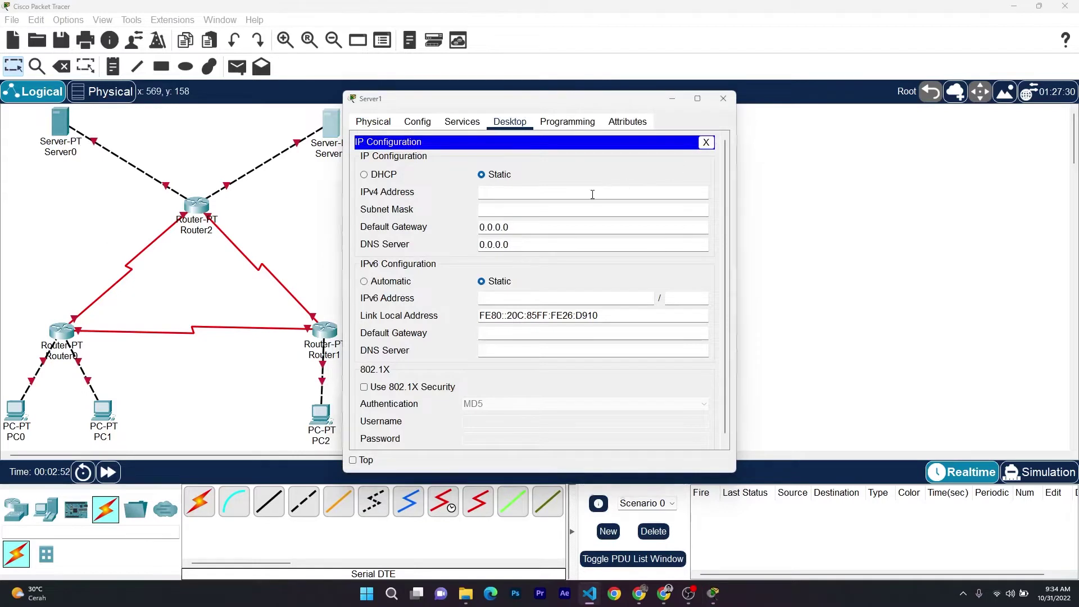
{"action": "left_click", "coordinate": [592, 192]}
{"action": "type", "text": "43.43.43.1"}
Set Server1's subnet mask to 255.255.255.0 and default gateway to 43.43.43.1, and close its window
{"action": "key", "text": "alt+Tab"}
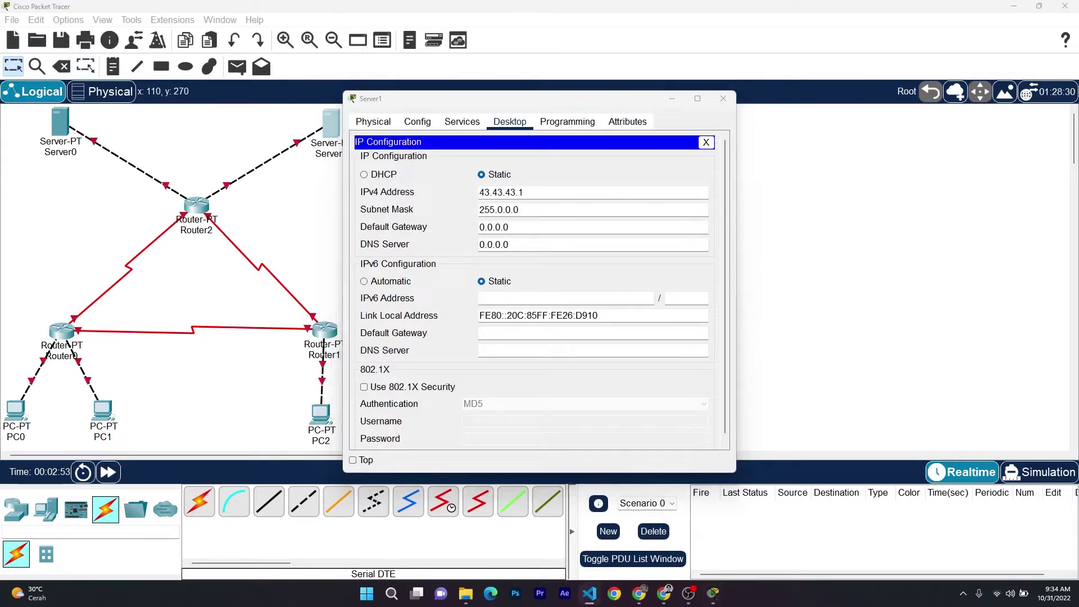
{"action": "left_click", "coordinate": [538, 212]}
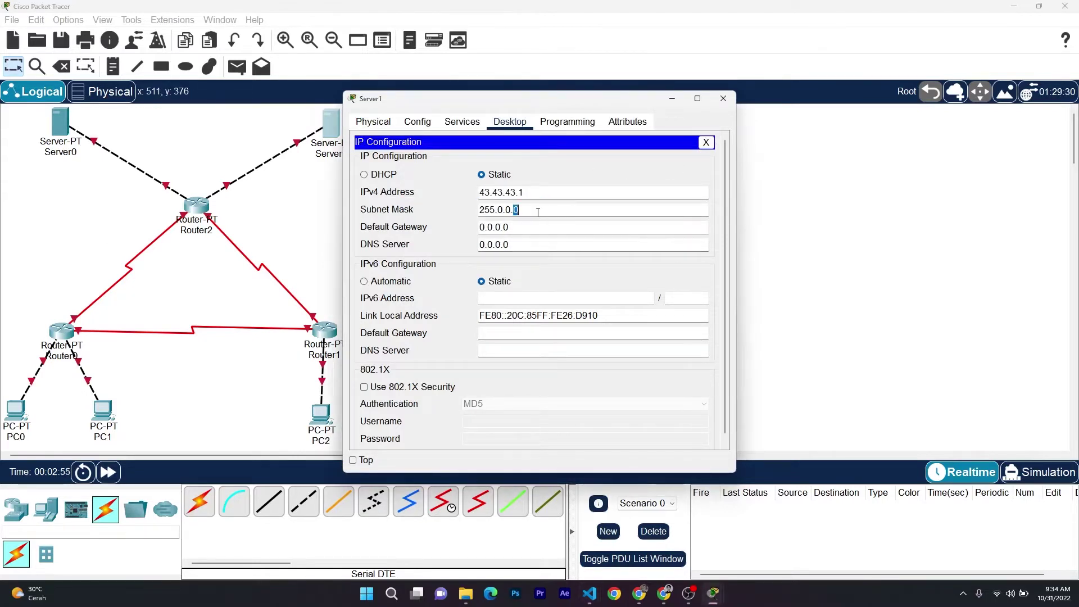
{"action": "key", "text": "ctrl+a"}
{"action": "type", "text": "255.255.255.0"}
{"action": "left_click", "coordinate": [519, 229]}
{"action": "key", "text": "ctrl+a"}
{"action": "type", "text": "43.43.43.1"}
{"action": "left_click", "coordinate": [723, 98]}
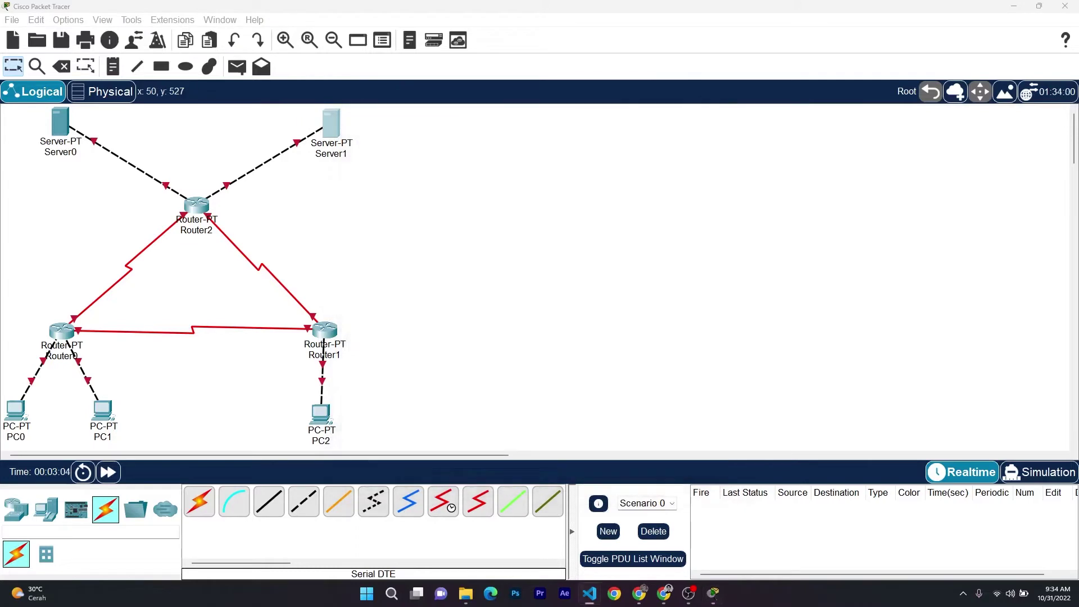
Turn on Router0's FastEthernet0/0 port and assign it IPv4 address 192.168.1.62 with subnet mask 255.255.255.192
{"action": "left_click", "coordinate": [62, 332]}
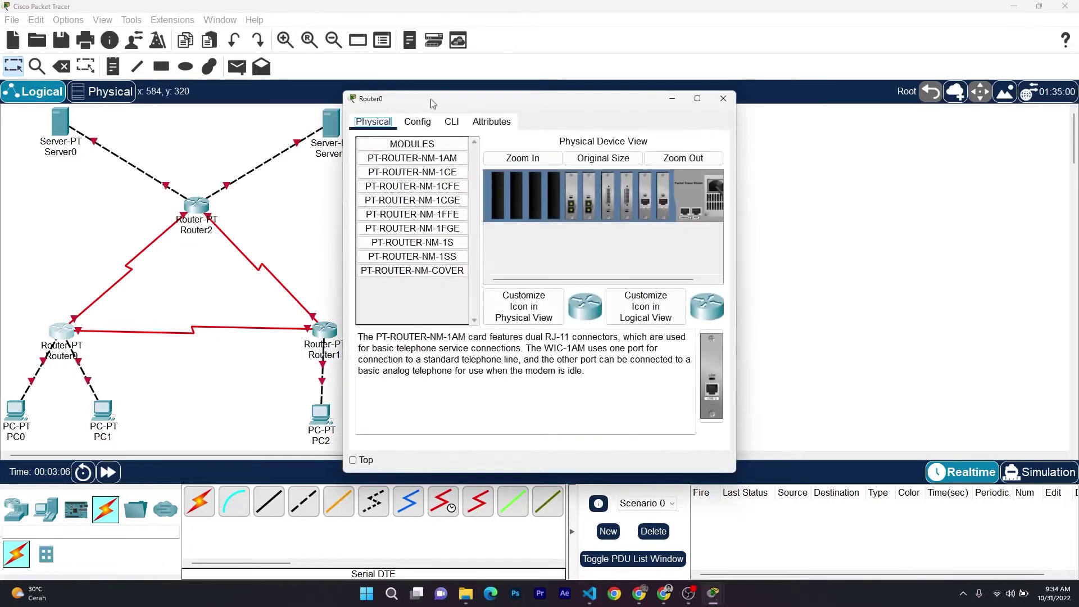
{"action": "left_click", "coordinate": [426, 123]}
{"action": "left_click", "coordinate": [407, 247]}
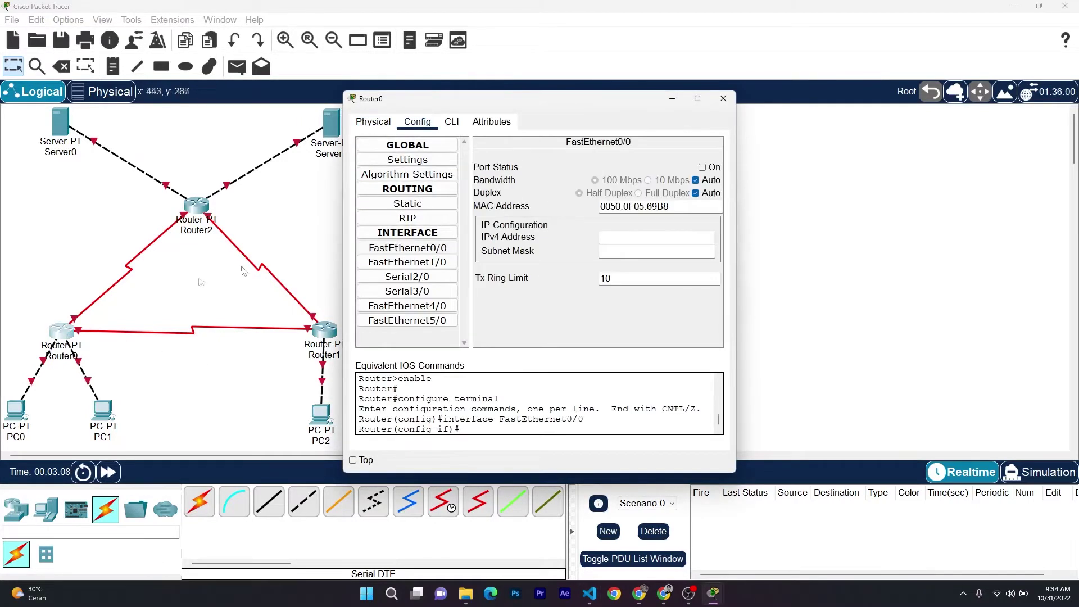
{"action": "left_click", "coordinate": [713, 166]}
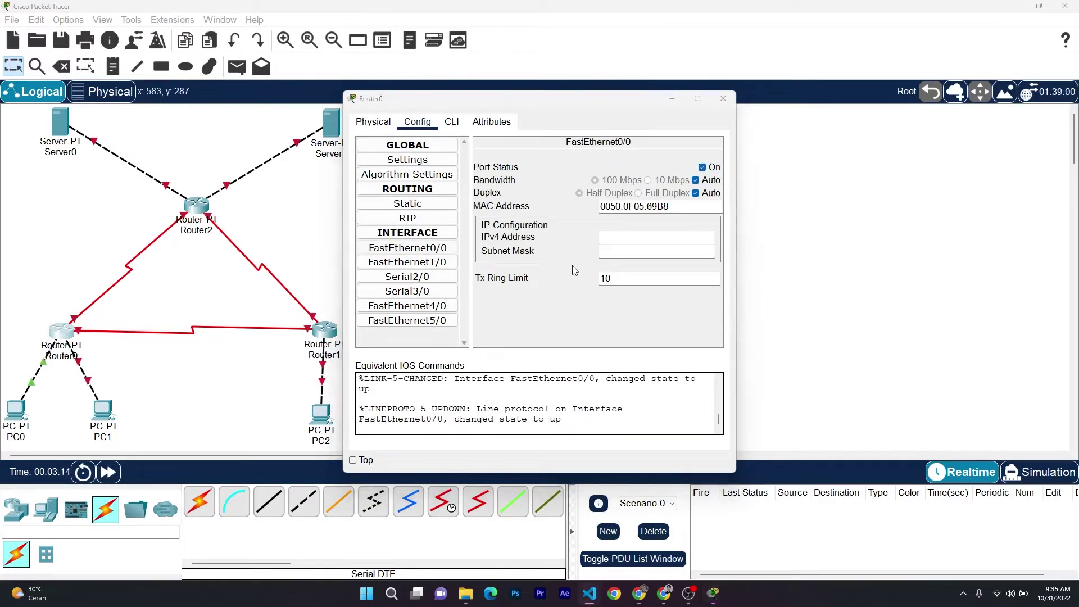
{"action": "left_click", "coordinate": [656, 237]}
{"action": "type", "text": "192.168.1.62"}
{"action": "key", "text": "Tab"}
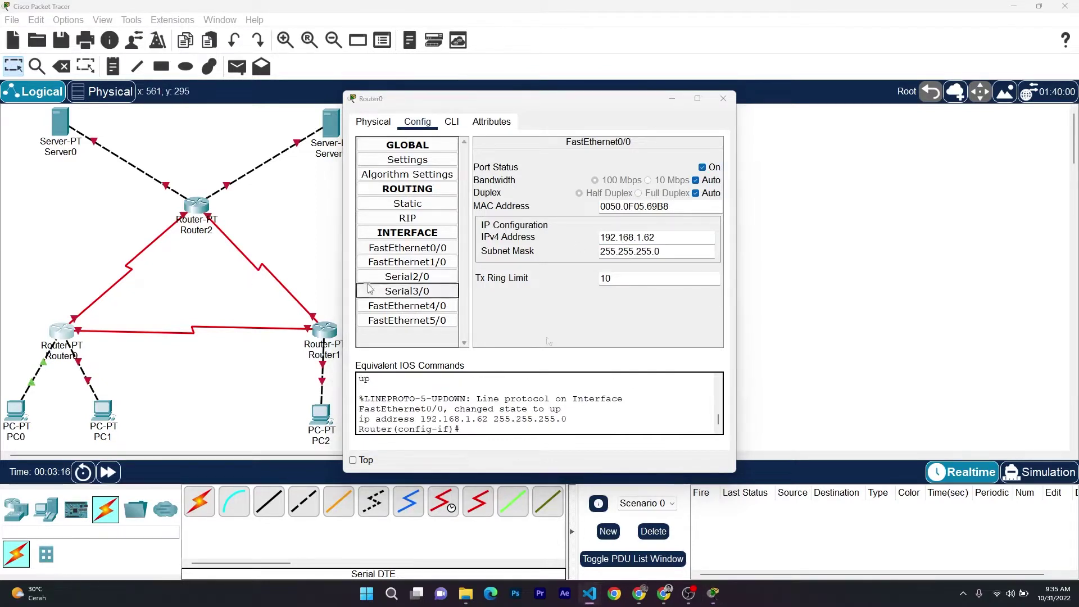
{"action": "double_click", "coordinate": [659, 251]}
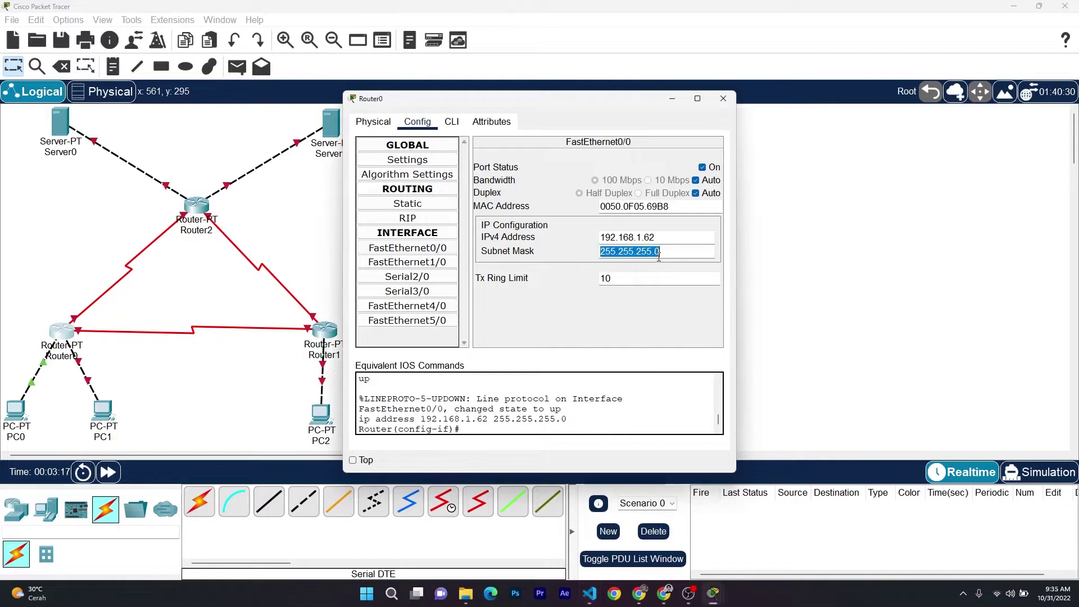
{"action": "type", "text": "255.255.255.192"}
Turn on Router0's FastEthernet1/0 port and assign it IPv4 address 192.168.1.126 with subnet mask 255.255.255.192
{"action": "left_click", "coordinate": [407, 261]}
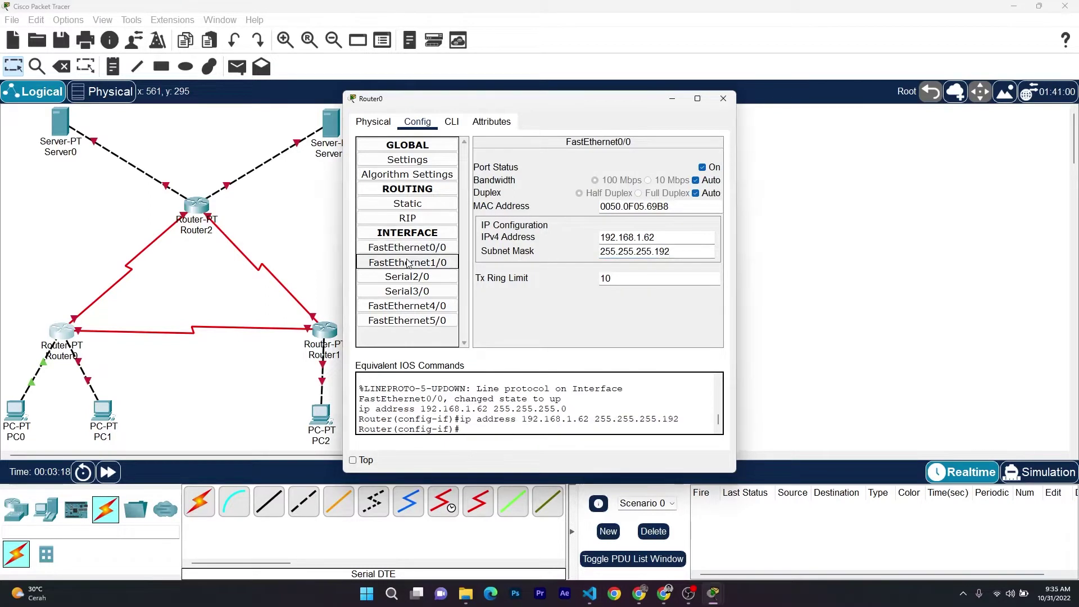
{"action": "left_click", "coordinate": [713, 168]}
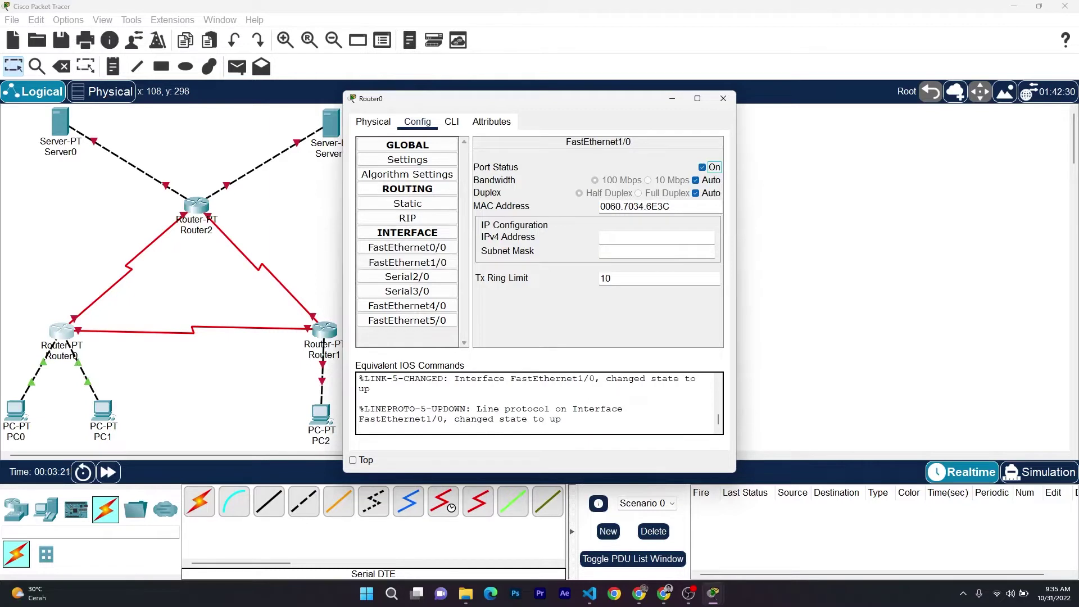
{"action": "key", "text": "alt+Tab"}
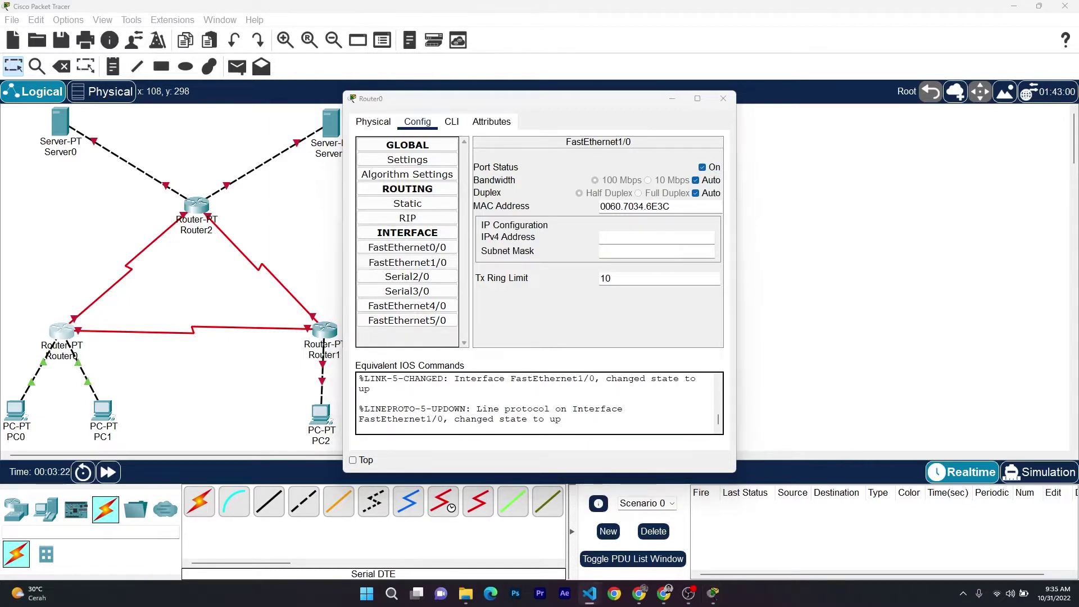
{"action": "key", "text": "alt+Tab"}
{"action": "type", "text": "192.168.1.126"}
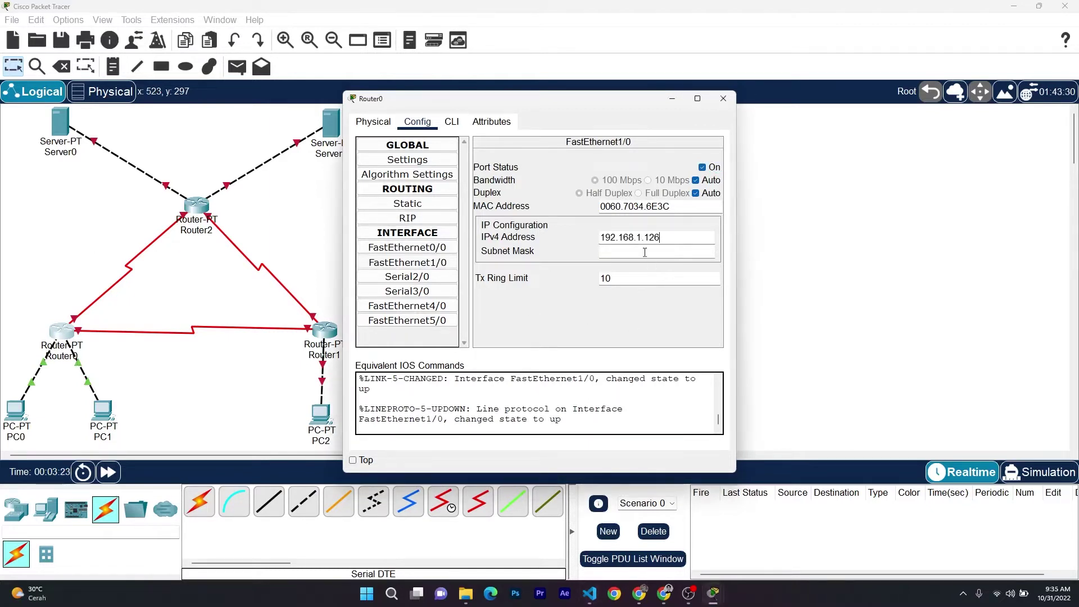
{"action": "left_click", "coordinate": [645, 252]}
{"action": "type", "text": "255.255.255.192"}
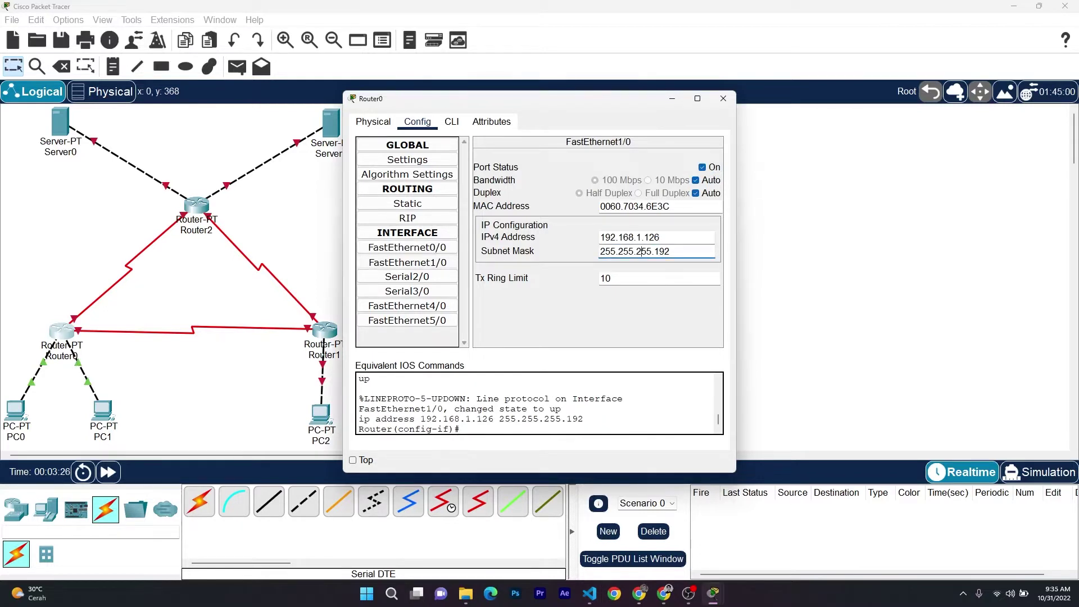
Turn on Router0's Serial2/0 port and assign it IPv4 address 12.12.12.1 with subnet mask 255.255.255.0
{"action": "key", "text": "alt+Tab"}
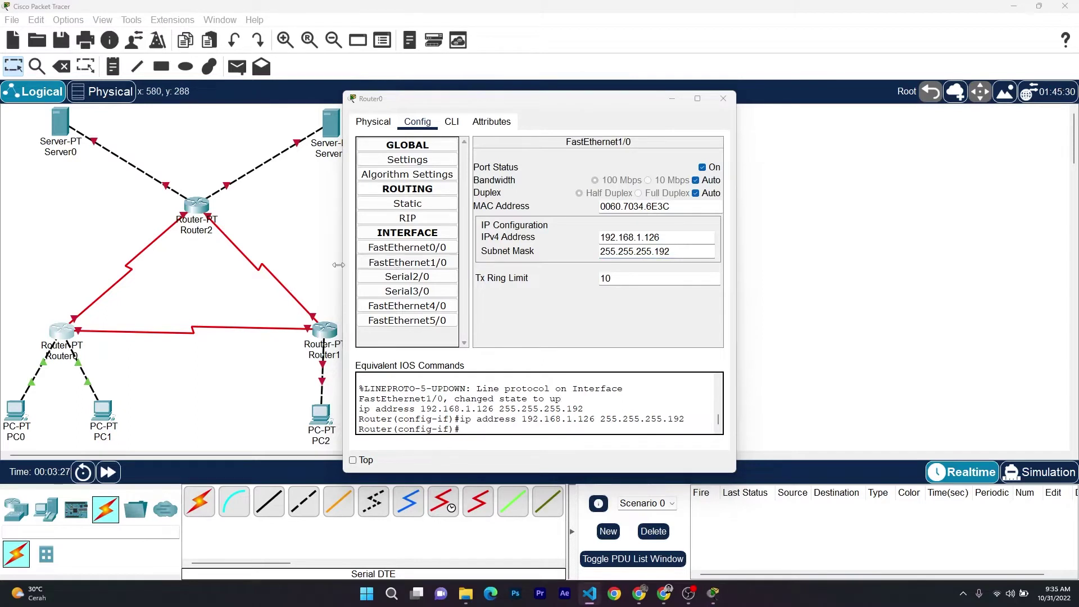
{"action": "key", "text": "alt+Tab"}
{"action": "left_click", "coordinate": [457, 276]}
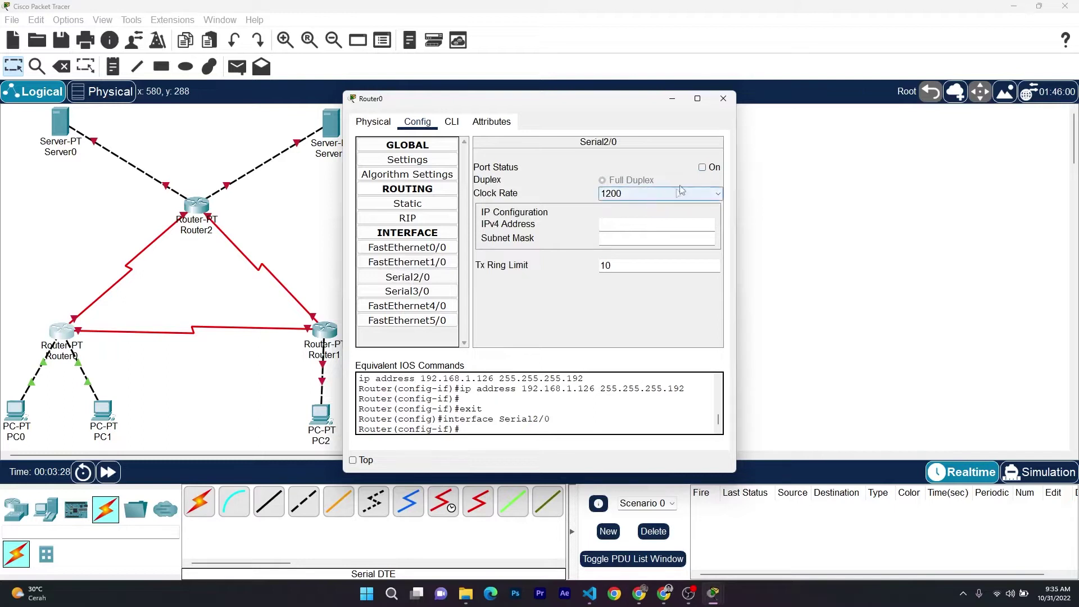
{"action": "left_click", "coordinate": [703, 168]}
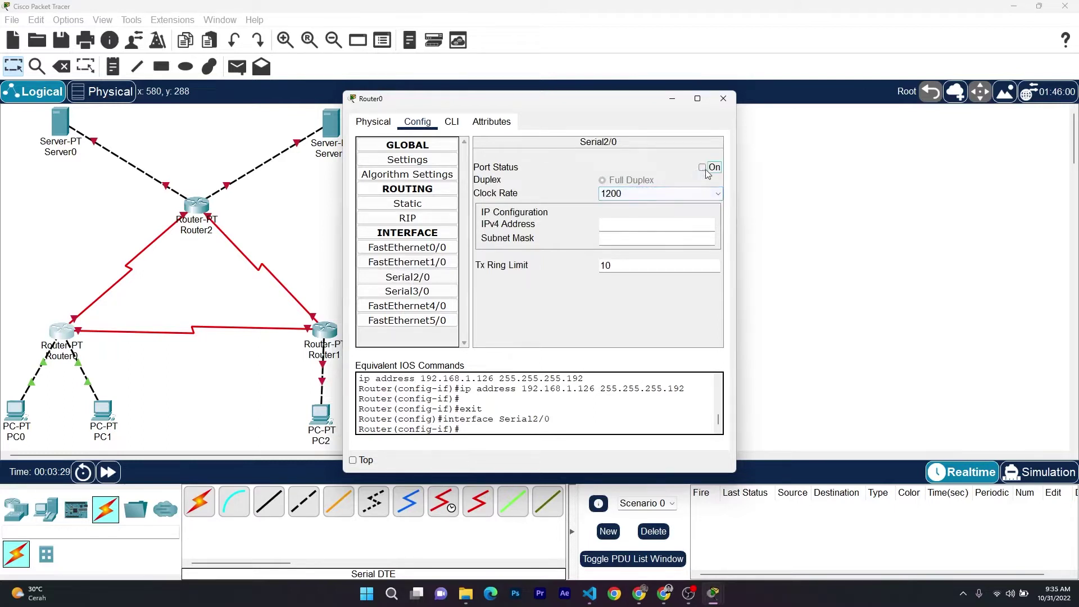
{"action": "type", "text": "12.12.12.1"}
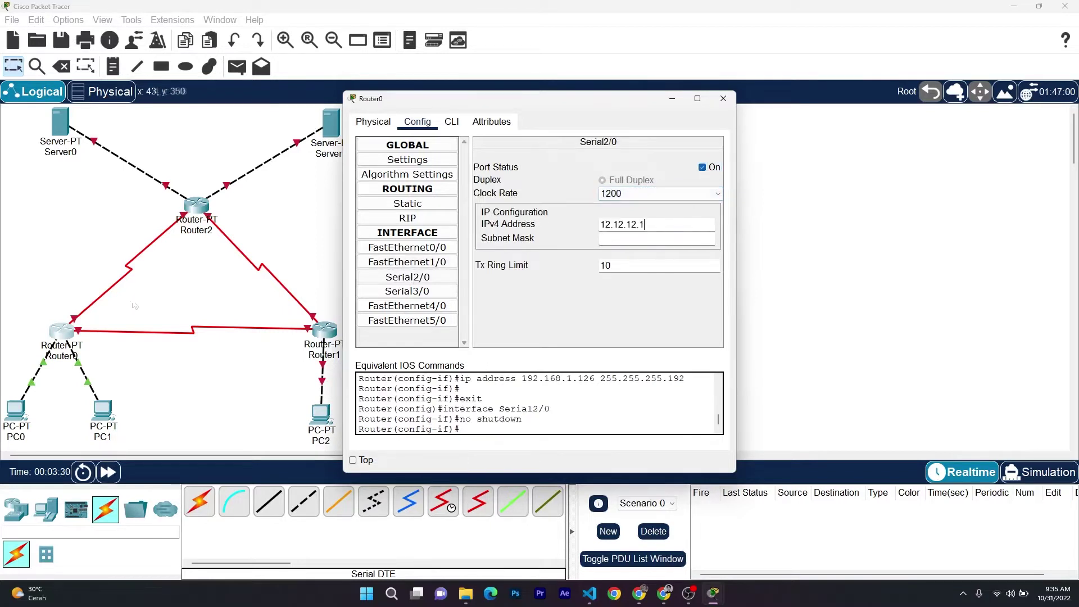
{"action": "key", "text": "alt+Tab"}
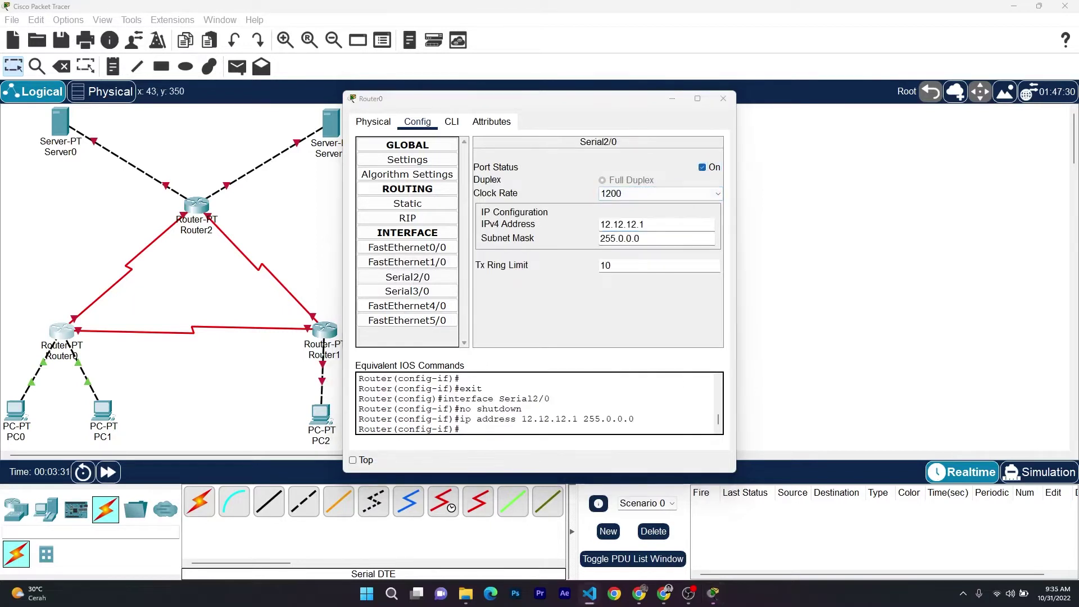
{"action": "double_click", "coordinate": [673, 241]}
{"action": "type", "text": "255.255.255.0"}
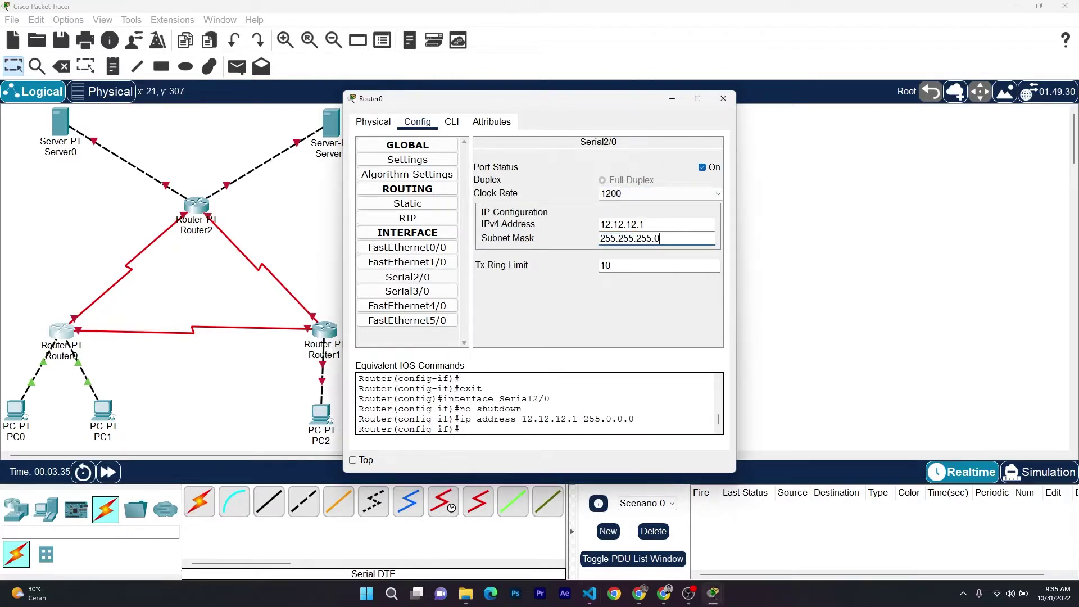
Turn on Router0's Serial3/0 port with IPv4 address 13.13.13.1 and subnet mask 255.255.255.0, and close the router's window
{"action": "left_click", "coordinate": [439, 291]}
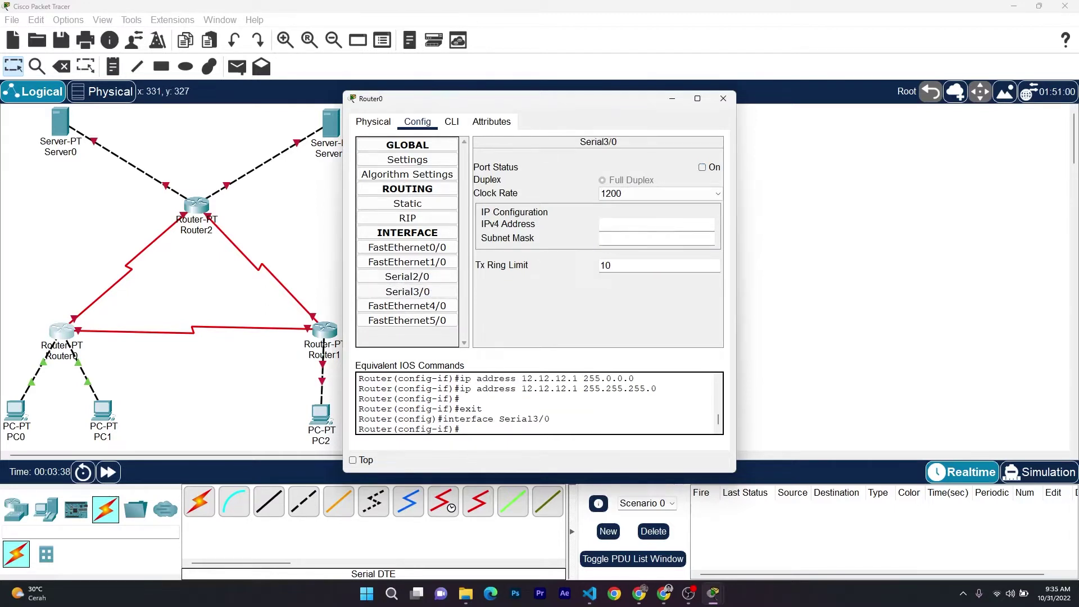
{"action": "key", "text": "alt+Tab"}
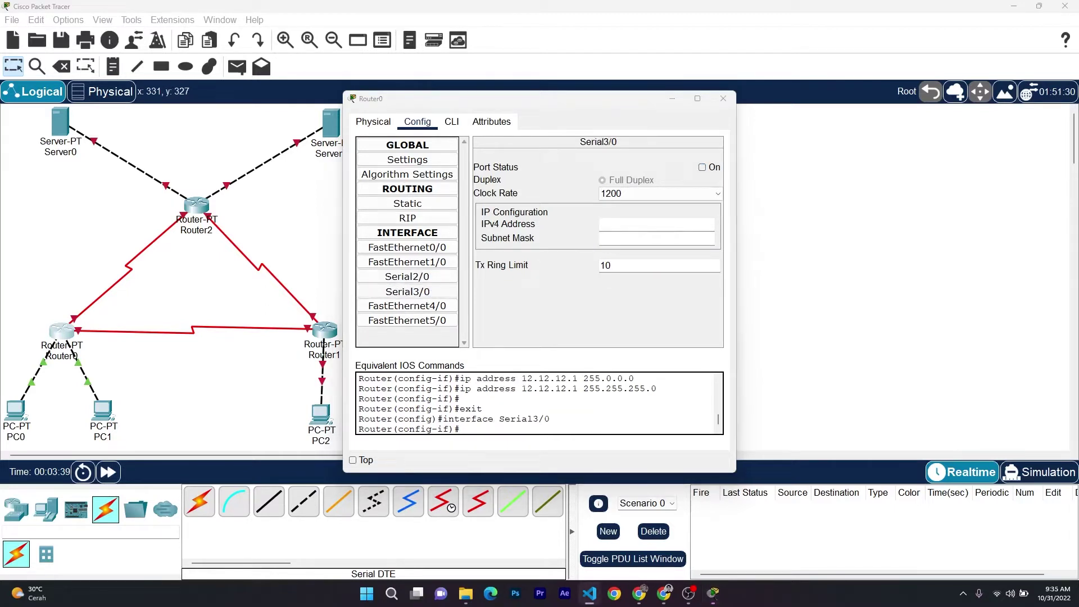
{"action": "left_click", "coordinate": [626, 223]}
{"action": "type", "text": "13.13.13.1"}
{"action": "left_click", "coordinate": [714, 167]}
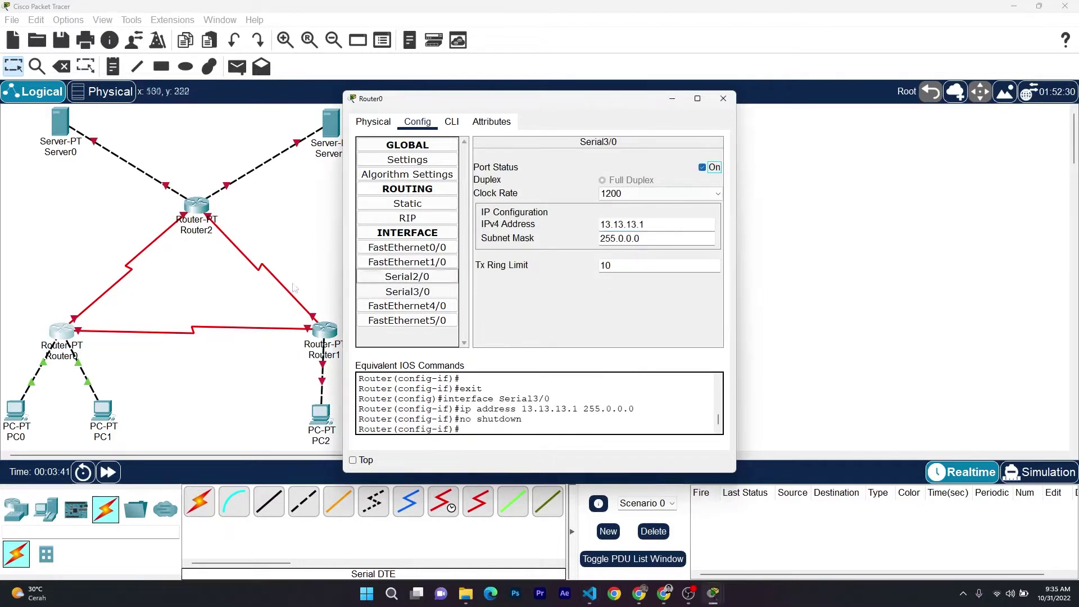
{"action": "key", "text": "alt+Tab"}
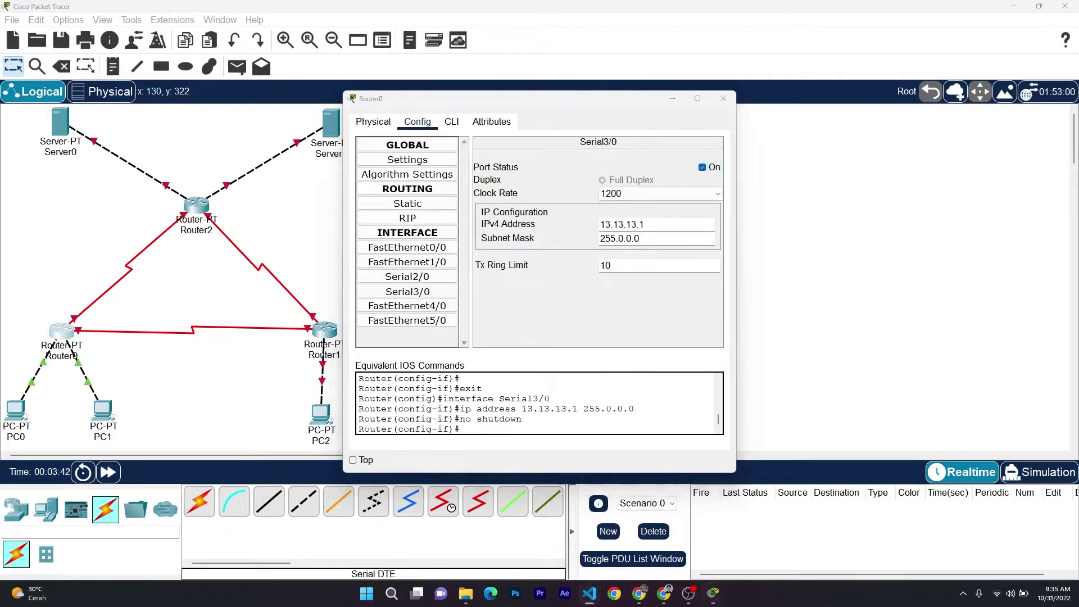
{"action": "triple_click", "coordinate": [637, 238]}
{"action": "type", "text": "255.255.255.0"}
{"action": "left_click", "coordinate": [632, 334]}
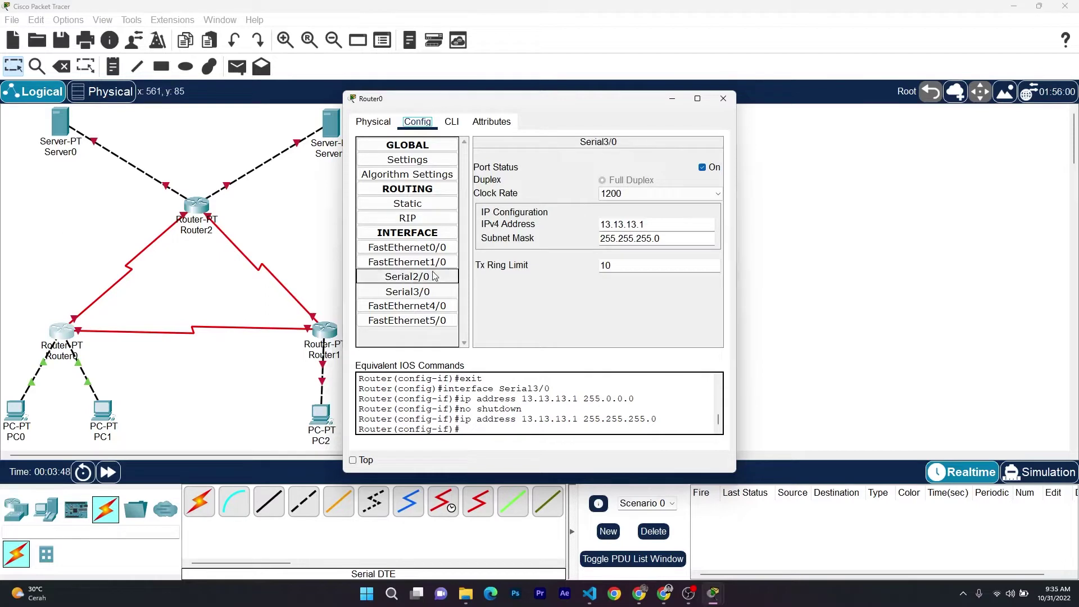
{"action": "left_click", "coordinate": [723, 99]}
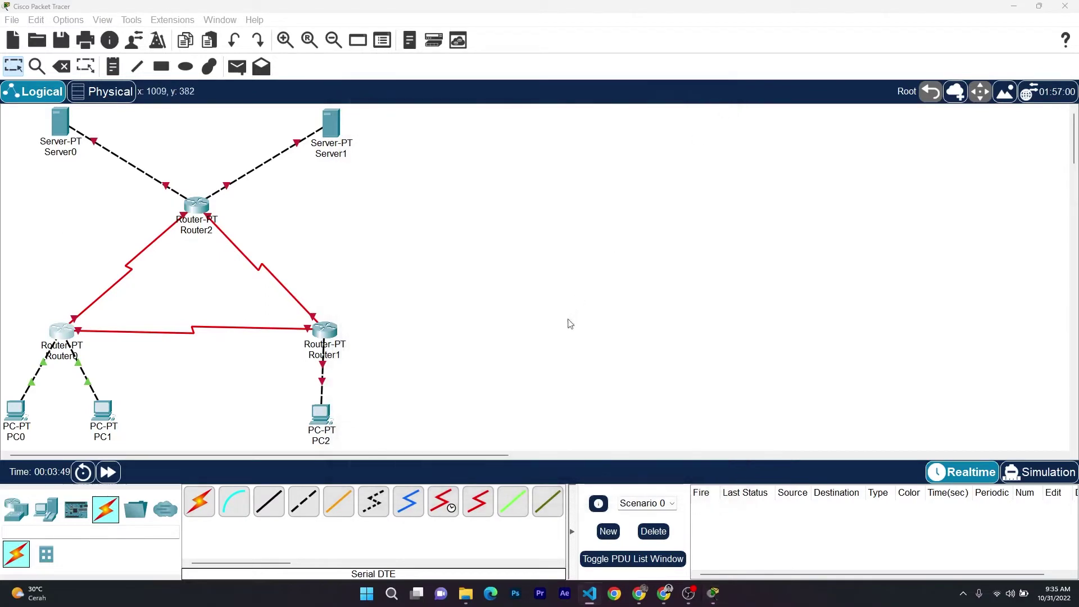
Turn on Router1's FastEthernet0/0 port and assign it IPv4 address 192.168.1.254 with subnet mask 255.255.255.128
{"action": "left_click", "coordinate": [317, 333]}
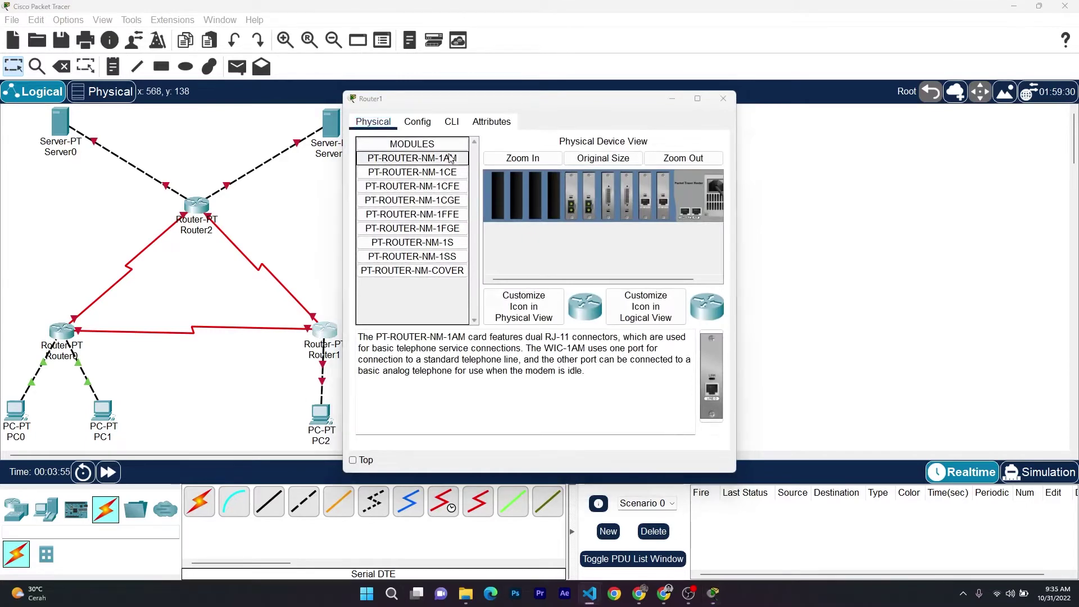
{"action": "left_click", "coordinate": [417, 122]}
{"action": "left_click", "coordinate": [441, 249]}
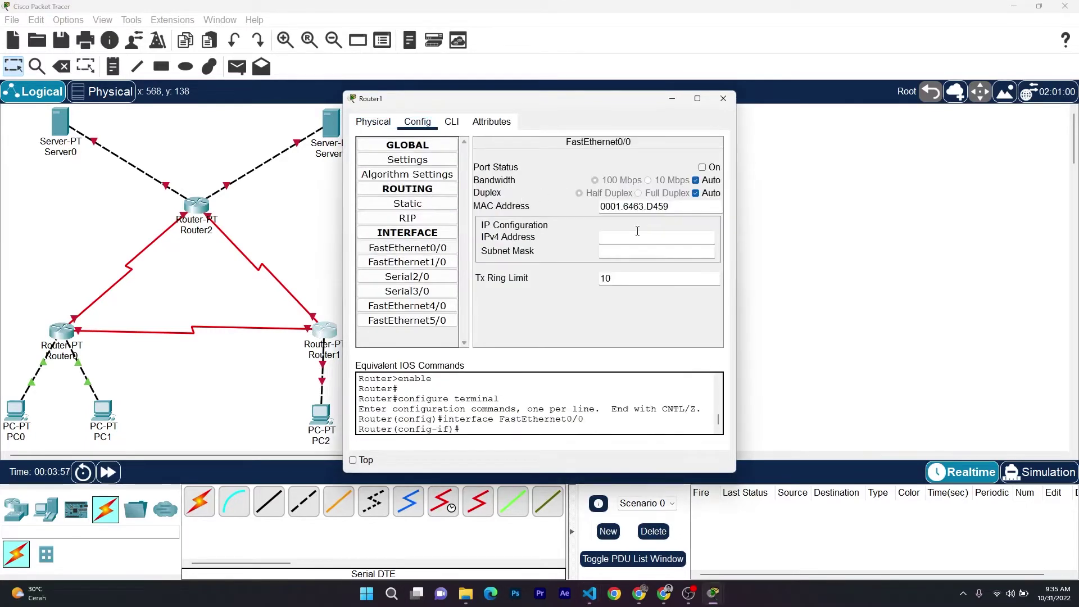
{"action": "left_click", "coordinate": [715, 167]}
{"action": "left_click", "coordinate": [691, 231]}
{"action": "type", "text": "192.168.1.254"}
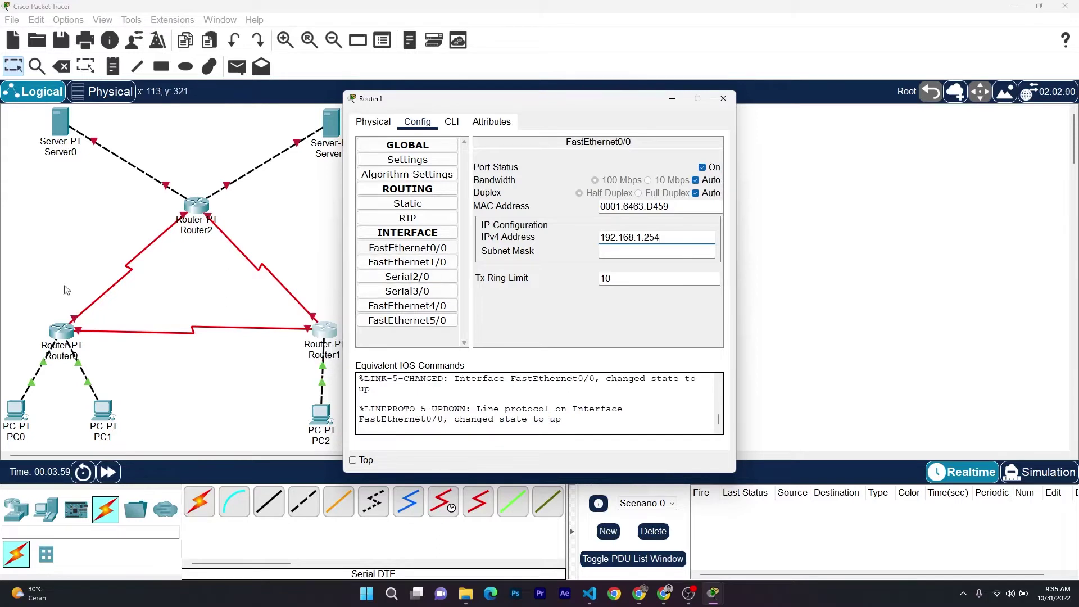
{"action": "left_click", "coordinate": [28, 289]}
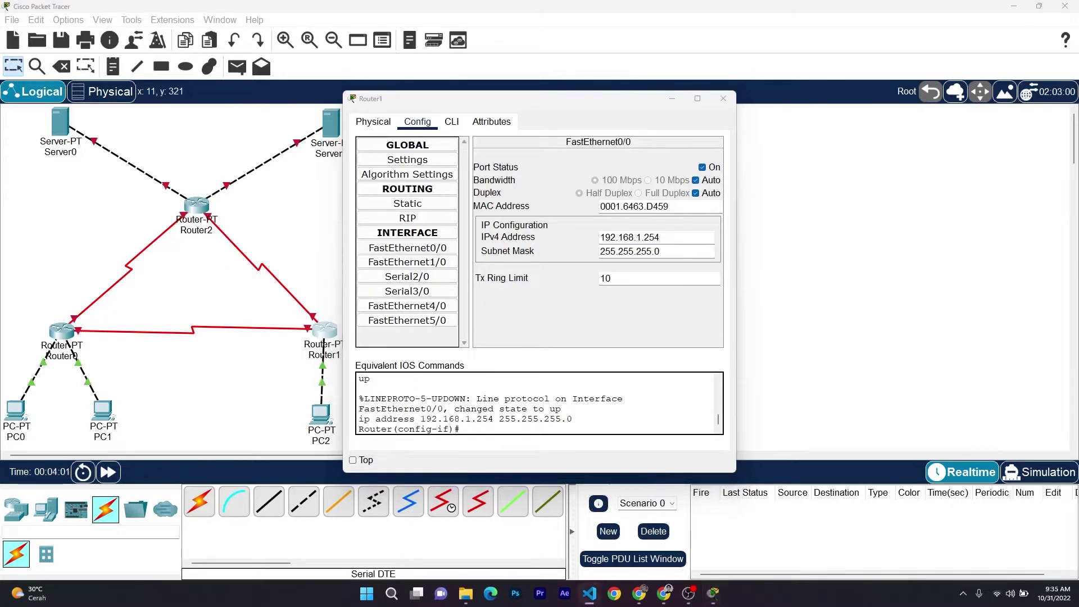
{"action": "left_click", "coordinate": [652, 251]}
{"action": "key", "text": "ctrl+a"}
{"action": "type", "text": "255.255.255.128"}
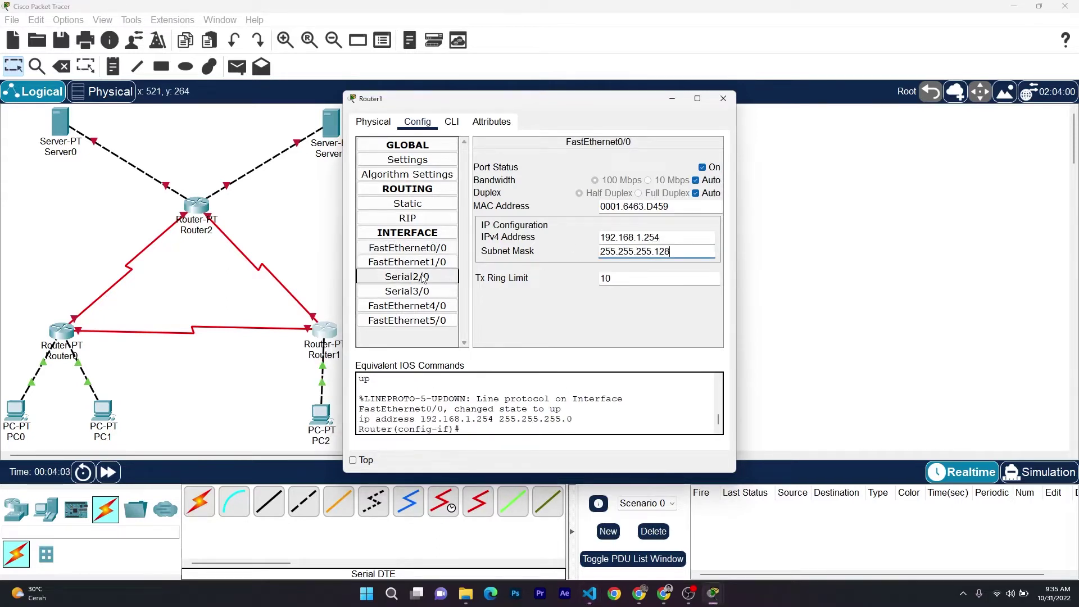
Turn on Router1's Serial2/0 port and assign it IPv4 address 23.23.23.2 with subnet mask 255.255.255.0
{"action": "left_click", "coordinate": [423, 277]}
{"action": "left_click", "coordinate": [702, 167]}
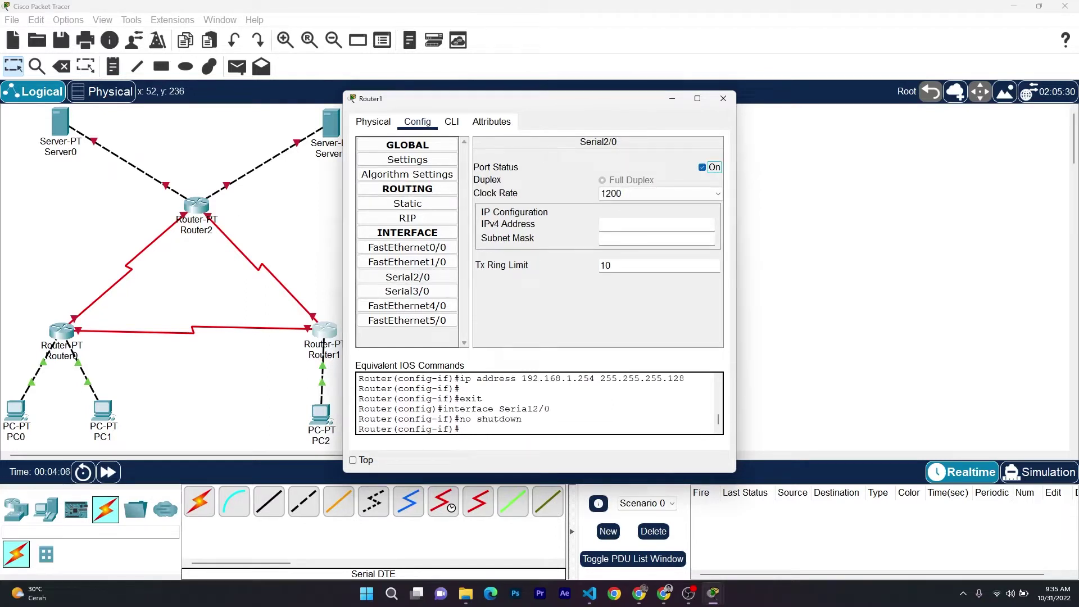
{"action": "key", "text": "alt+Tab"}
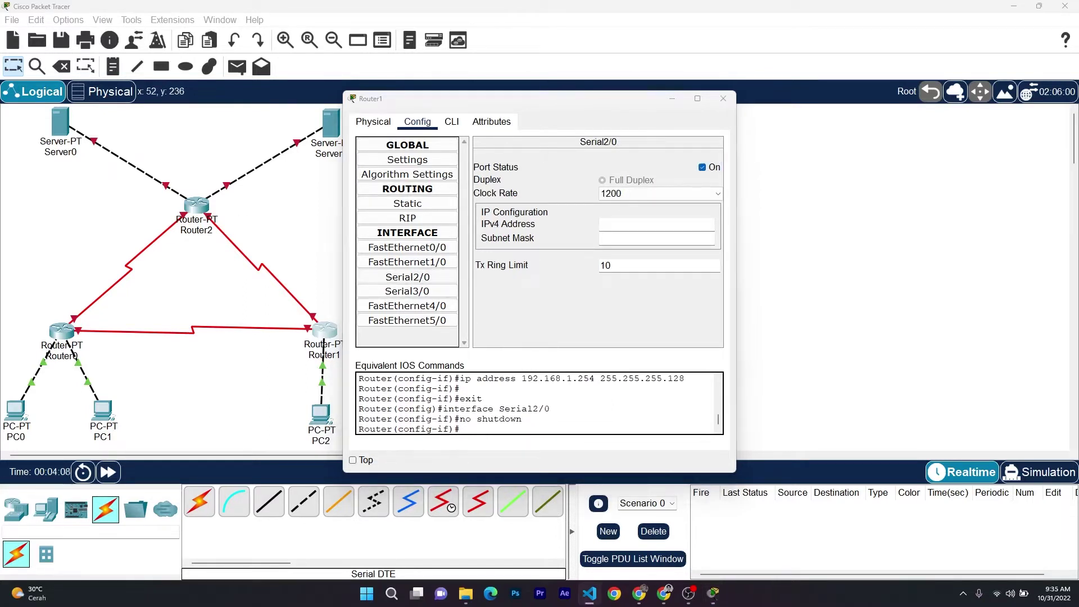
{"action": "left_click", "coordinate": [676, 224]}
{"action": "type", "text": "23.23.23.2"}
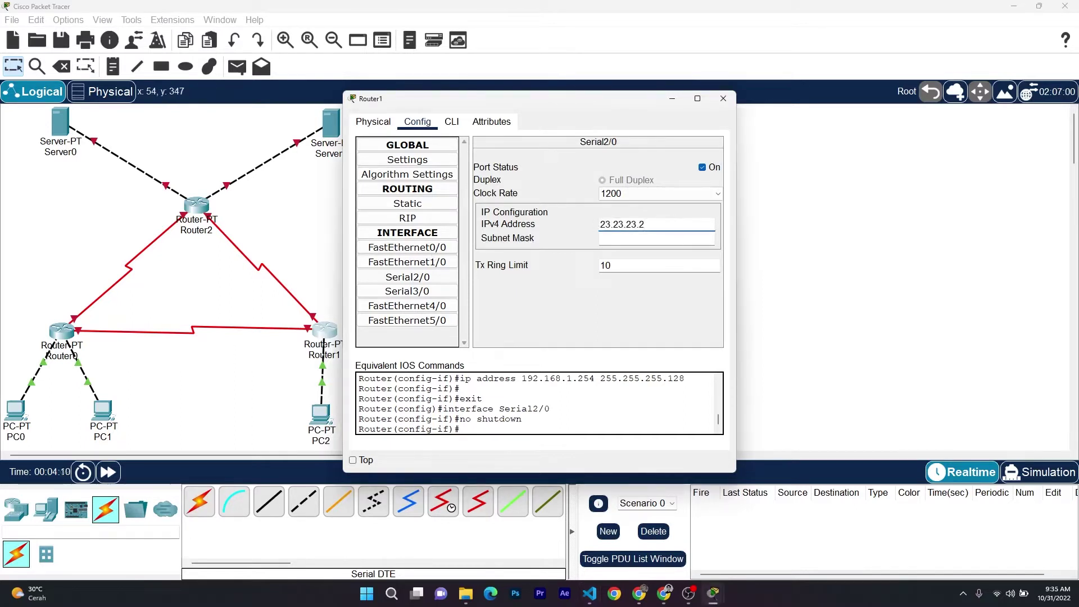
{"action": "key", "text": "alt+Tab"}
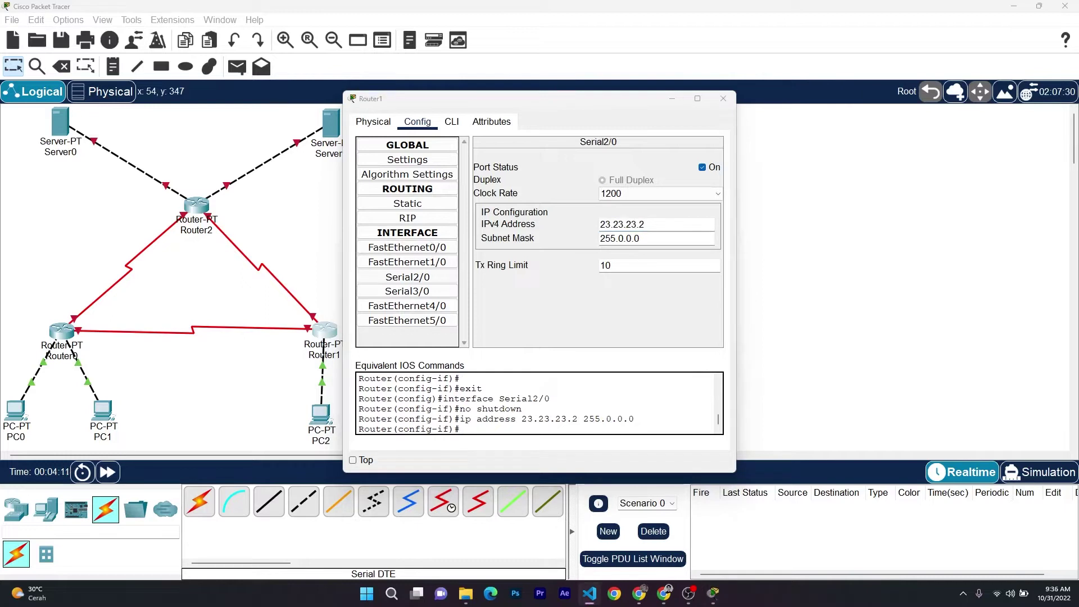
{"action": "left_click", "coordinate": [638, 243]}
{"action": "double_click", "coordinate": [638, 243]}
{"action": "type", "text": "255.255.255.0"}
Turn on Router1's Serial3/0 port with IPv4 address 12.12.12.2 and subnet mask 255.255.255.0, and close the router's window
{"action": "left_click", "coordinate": [407, 291]}
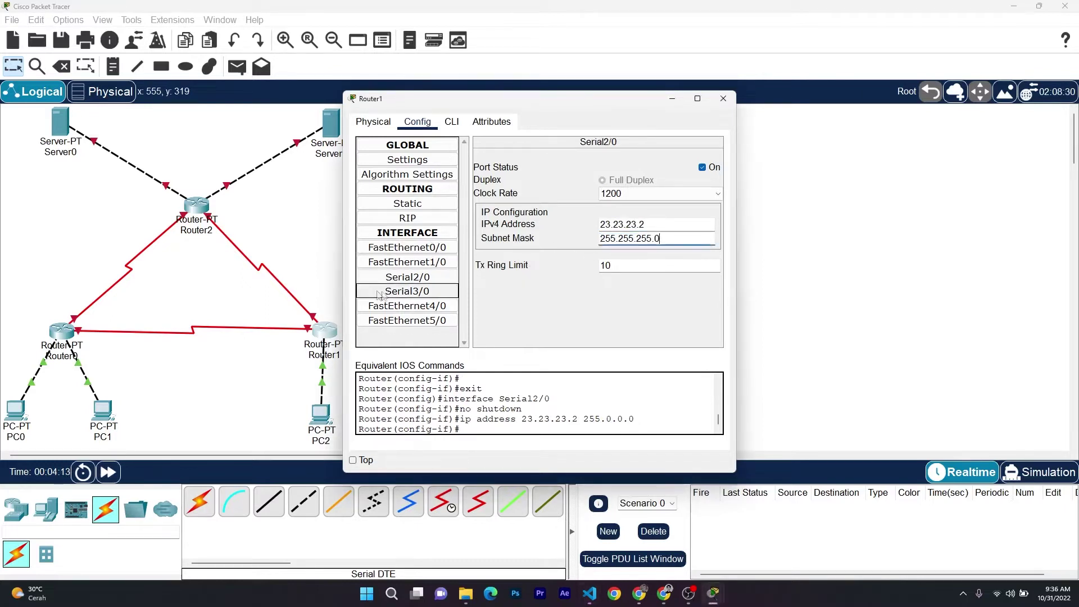
{"action": "left_click", "coordinate": [709, 166]}
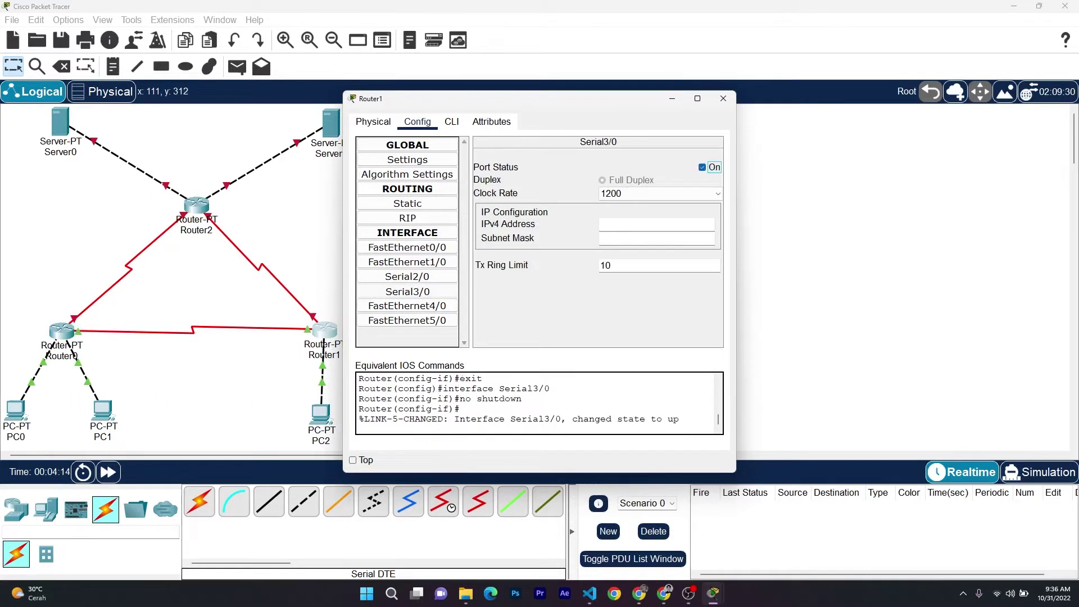
{"action": "key", "text": "alt+Tab"}
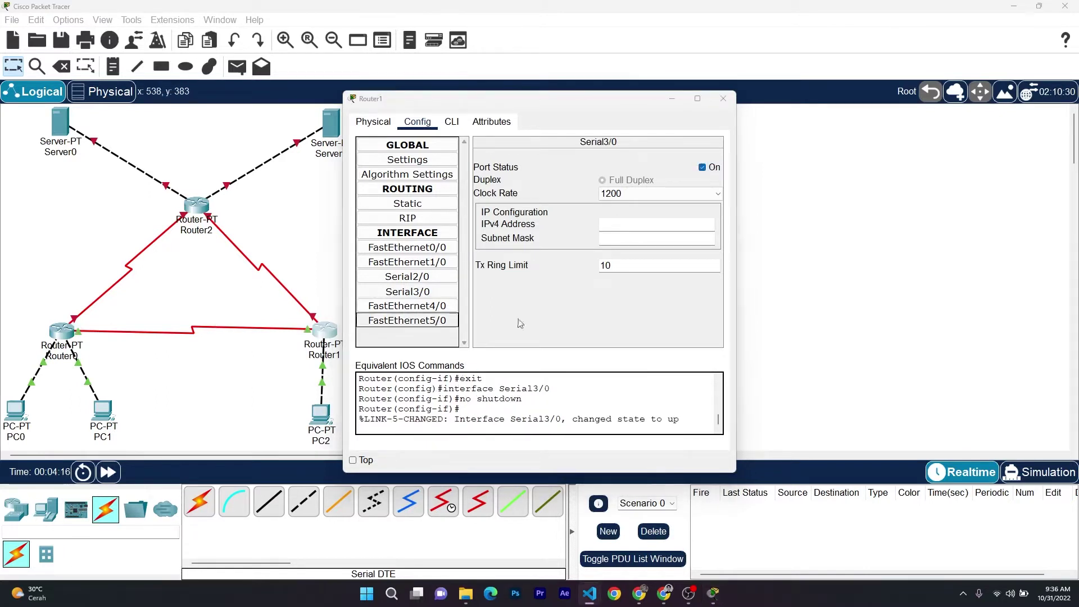
{"action": "left_click", "coordinate": [656, 225]}
{"action": "type", "text": "12.12.12.2"}
{"action": "key", "text": "alt+Tab"}
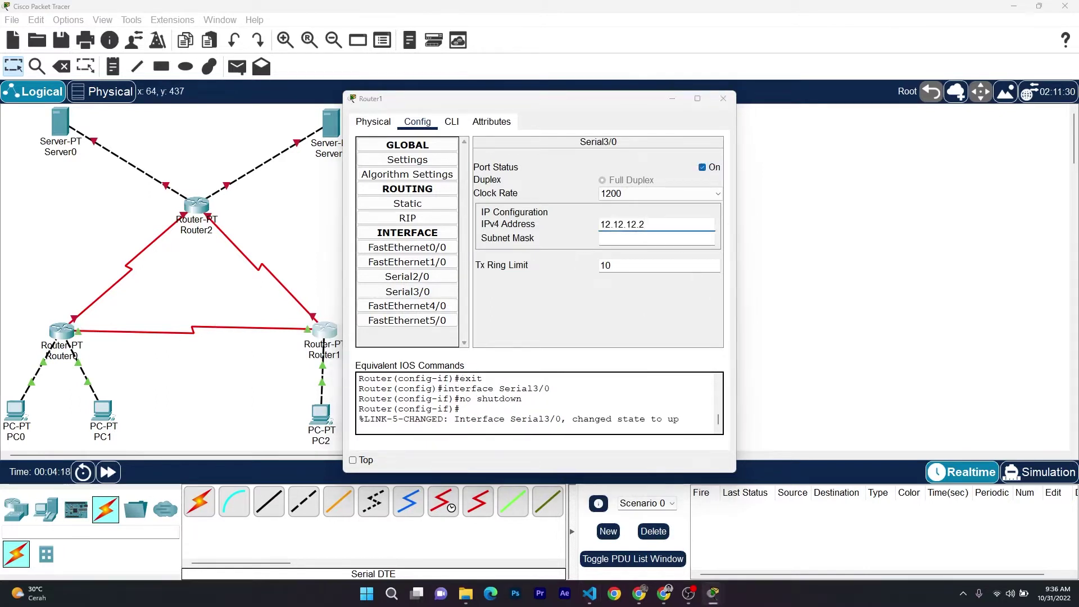
{"action": "double_click", "coordinate": [625, 239]}
{"action": "type", "text": "255.255.255.0"}
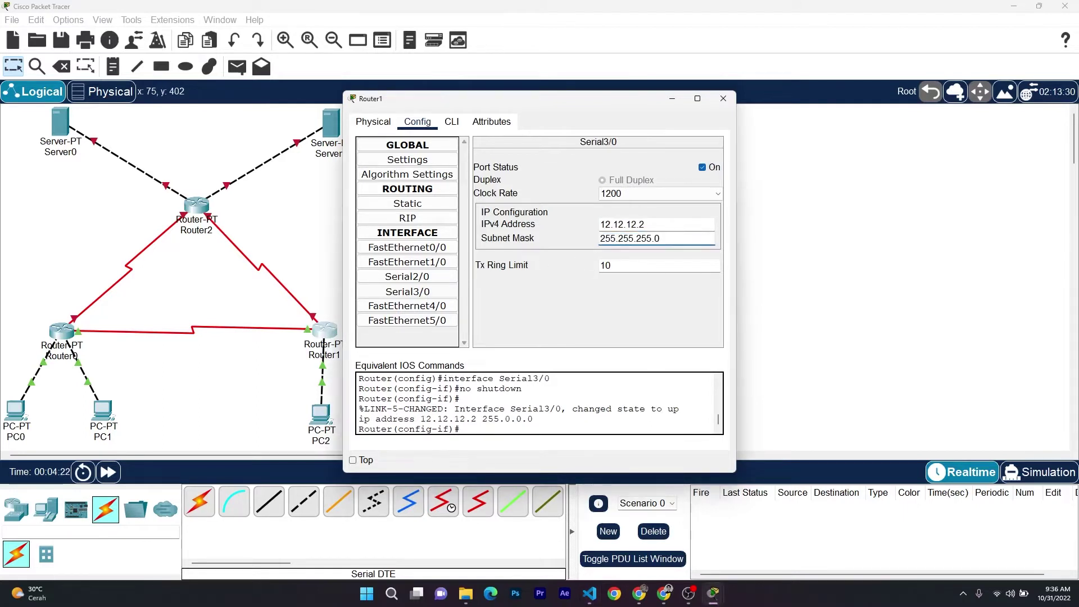
{"action": "left_click", "coordinate": [723, 100]}
Turn on Router2's FastEthernet0/0 port and assign it IPv4 address 33.33.33.3 with subnet mask 255.255.255.0
{"action": "left_click", "coordinate": [196, 207]}
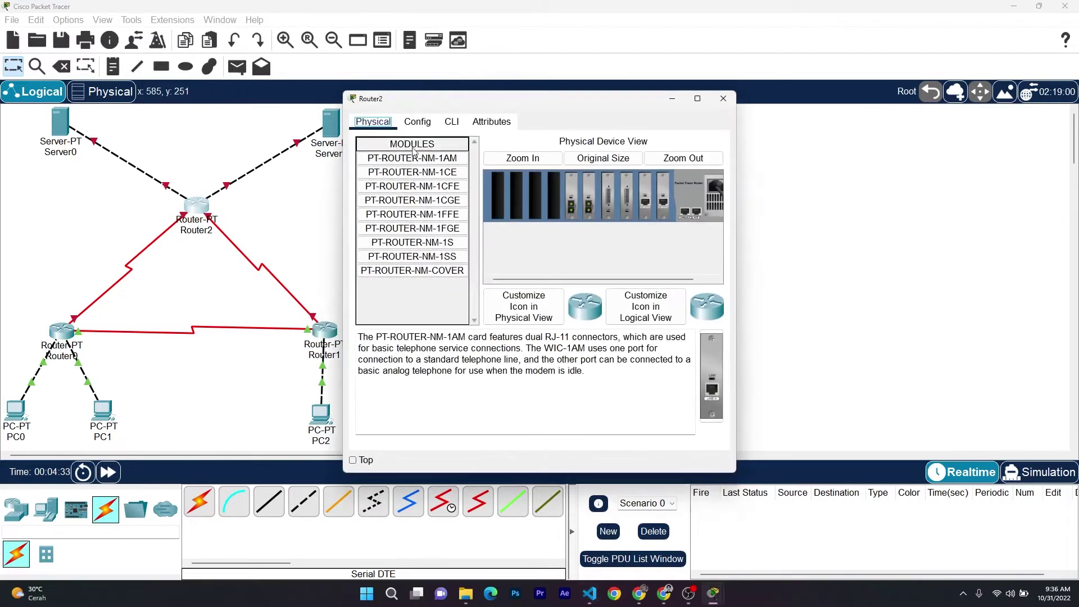
{"action": "left_click", "coordinate": [417, 122]}
{"action": "left_click", "coordinate": [407, 247]}
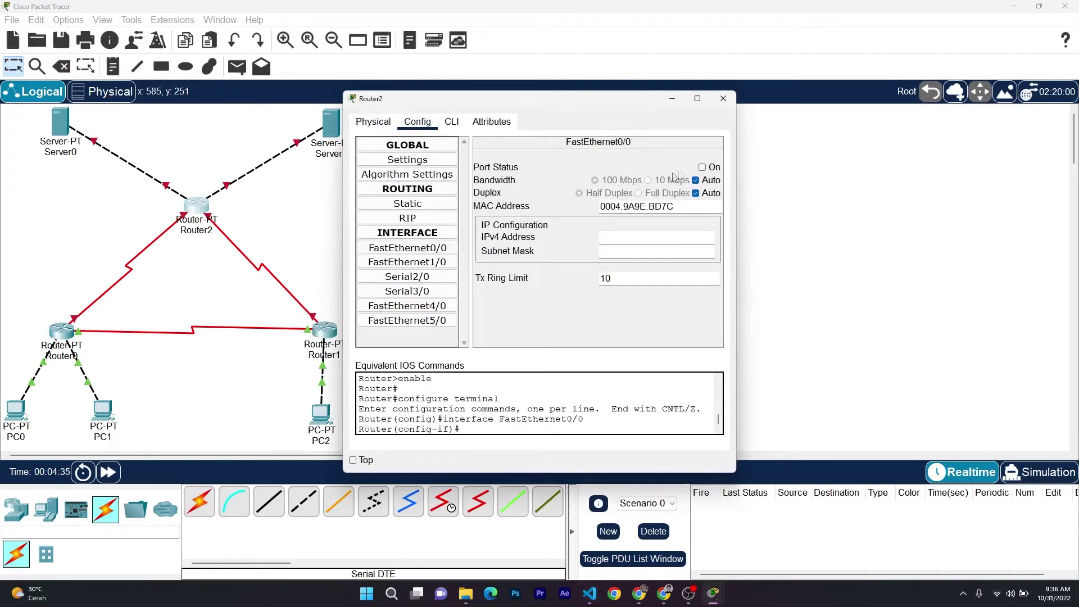
{"action": "left_click", "coordinate": [701, 167]}
{"action": "key", "text": "alt+Tab"}
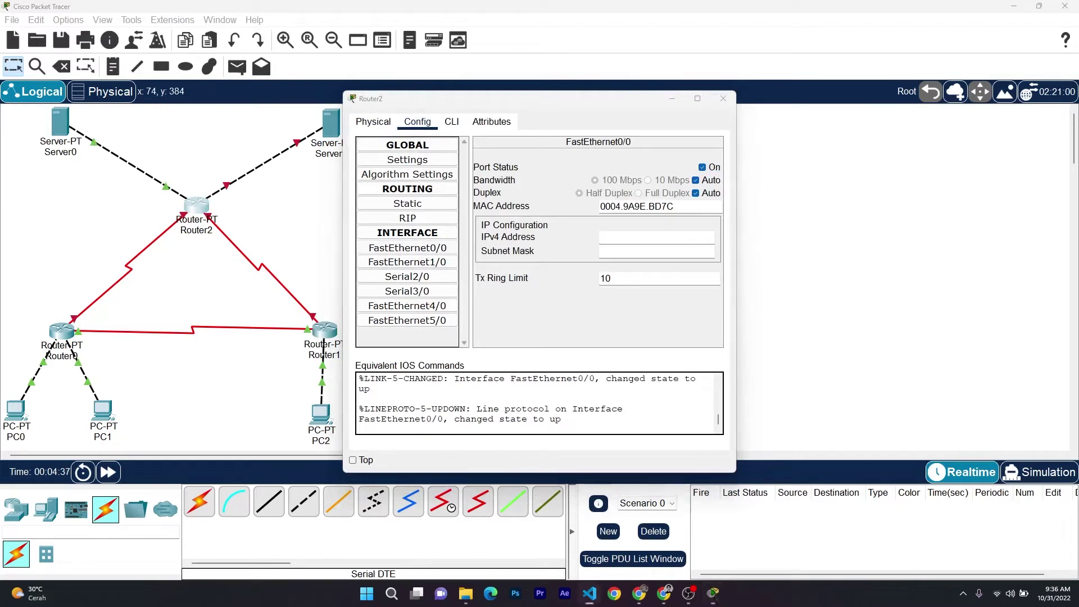
{"action": "left_click", "coordinate": [657, 237]}
{"action": "type", "text": "33.33.33.3"}
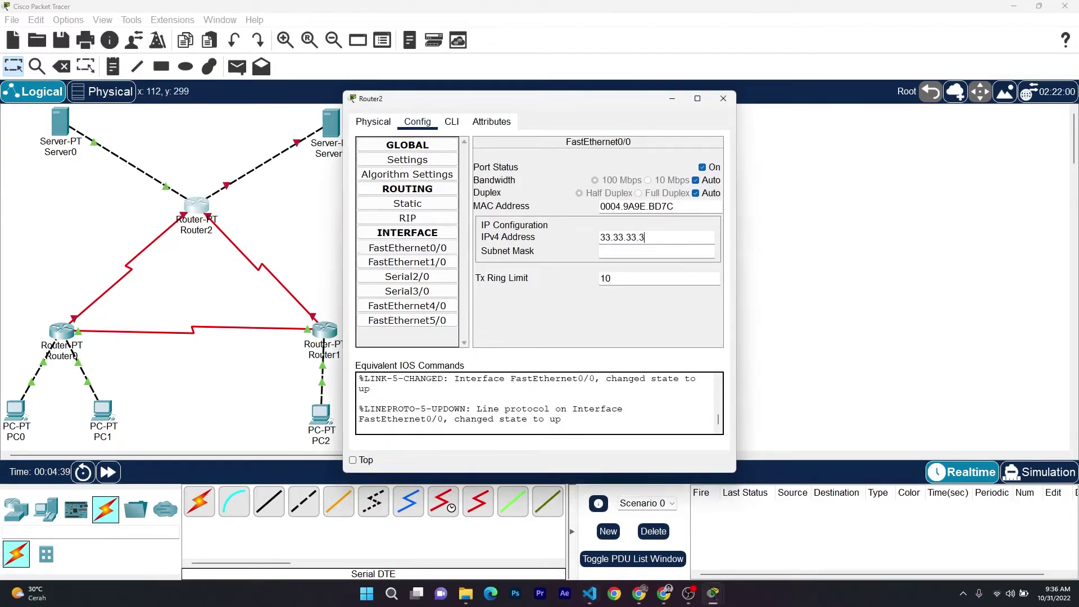
{"action": "key", "text": "alt+Tab"}
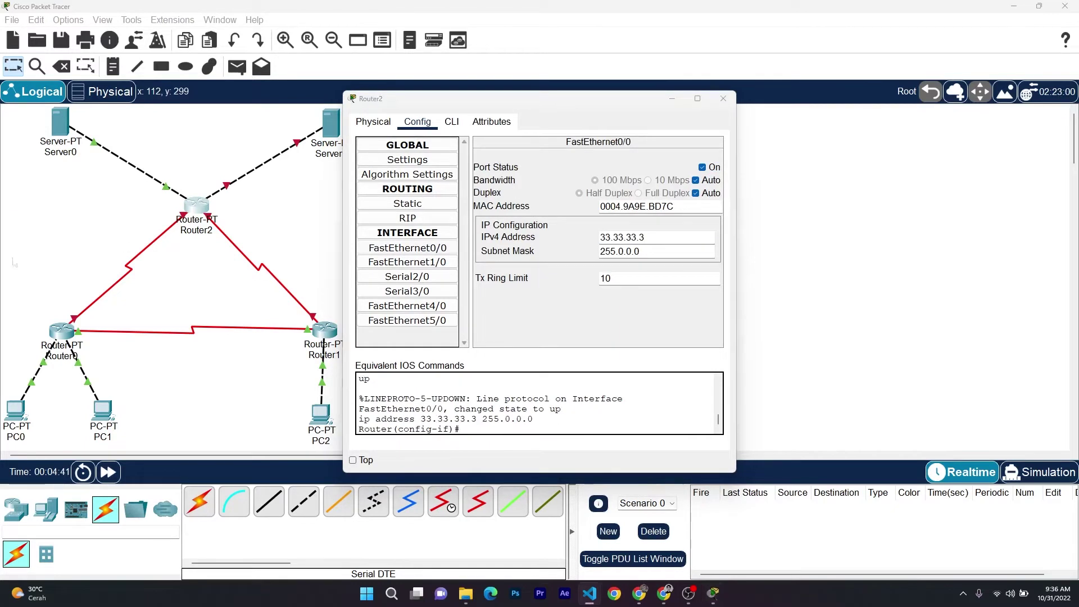
{"action": "key", "text": "alt+Tab"}
{"action": "key", "text": "Tab"}
{"action": "type", "text": "255.255.255.0"}
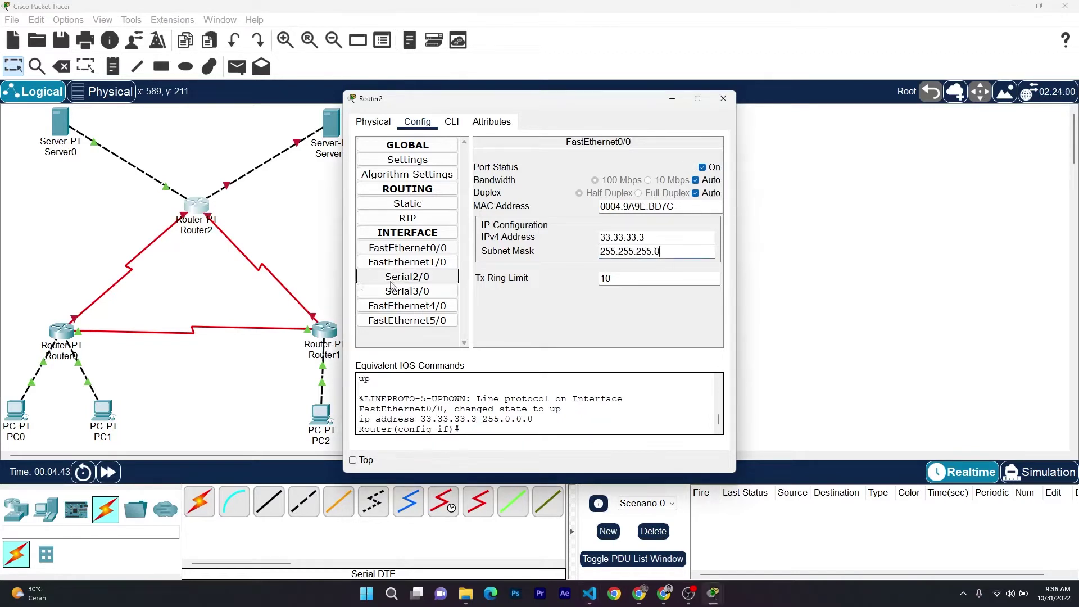
{"action": "key", "text": "alt+Tab"}
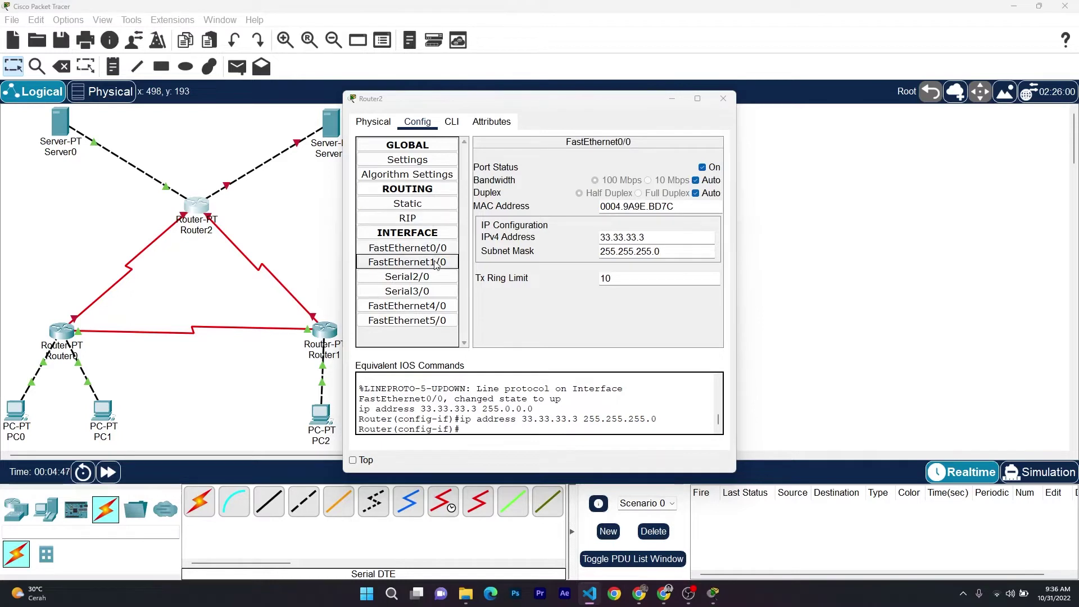
Turn on Router2's FastEthernet1/0 port and assign it IPv4 address 43.43.43.3 with subnet mask 255.255.255.0
{"action": "left_click", "coordinate": [406, 262]}
{"action": "left_click", "coordinate": [702, 167]}
{"action": "left_click", "coordinate": [635, 237]}
{"action": "type", "text": "43.43.43.3"}
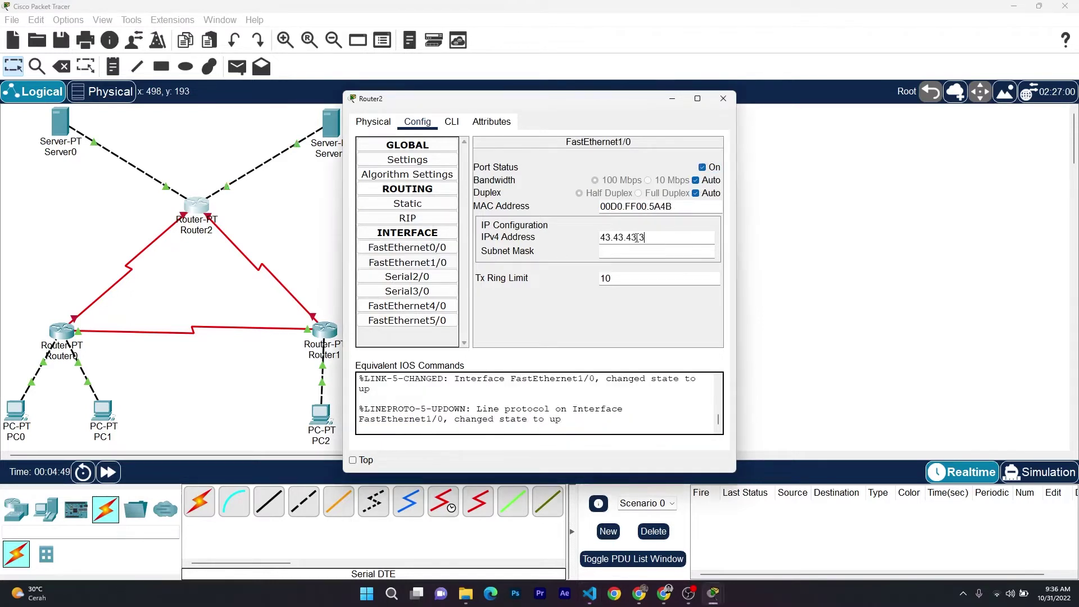
{"action": "key", "text": "Tab"}
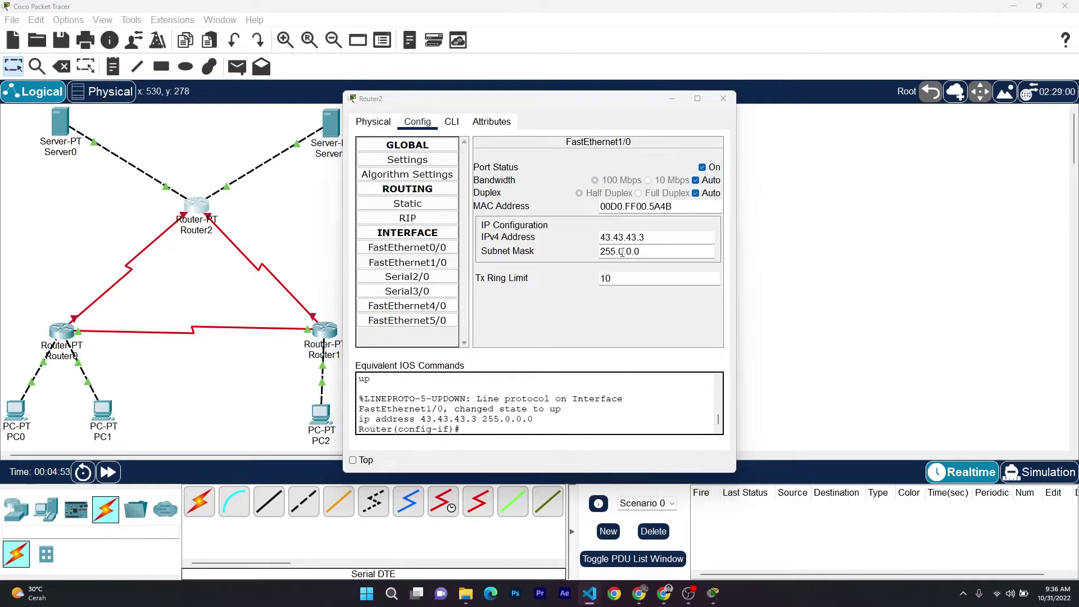
{"action": "left_click", "coordinate": [648, 253]}
{"action": "key", "text": "ctrl+a"}
{"action": "type", "text": "255.255.255.0"}
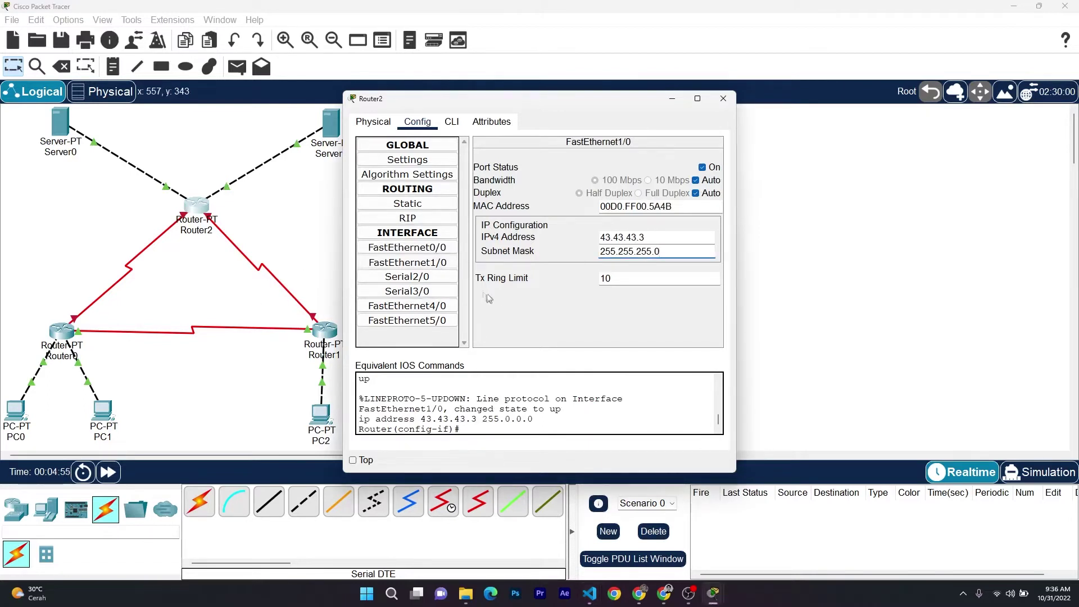
Turn on Router2's Serial2/0 port and assign it IPv4 address 13.13.13.3 with subnet mask 255.255.255.0
{"action": "left_click", "coordinate": [407, 276]}
{"action": "left_click", "coordinate": [703, 167]}
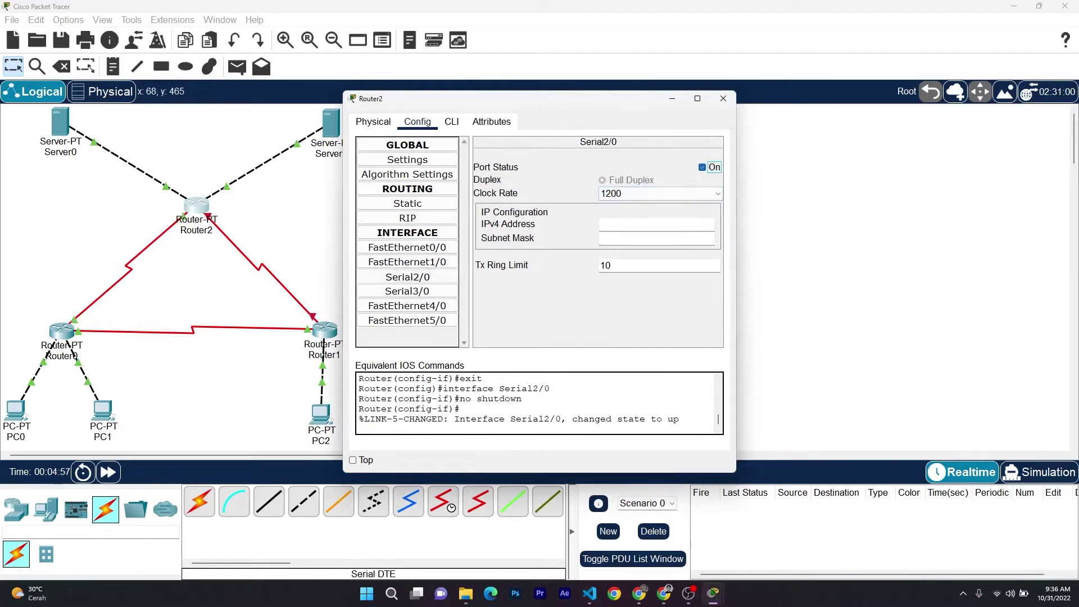
{"action": "key", "text": "alt+Tab"}
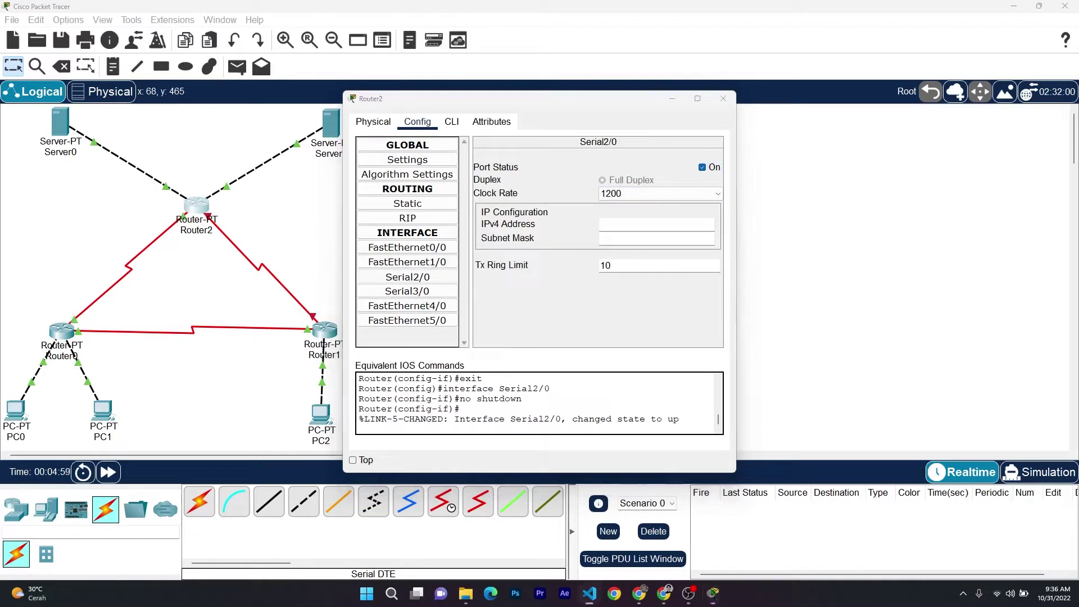
{"action": "left_click", "coordinate": [656, 224]}
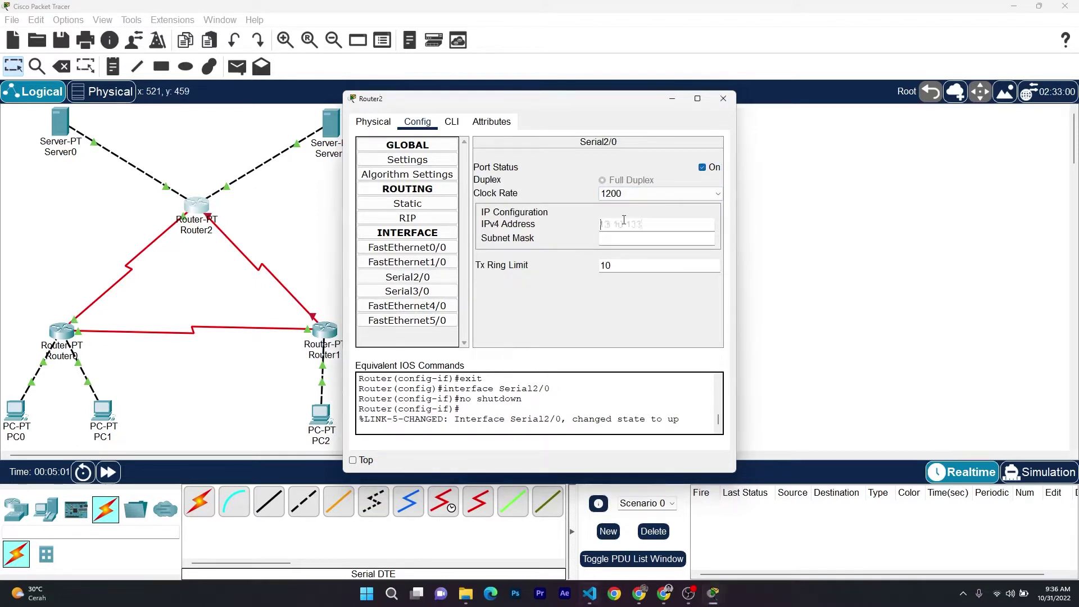
{"action": "type", "text": "13.13.13.3"}
{"action": "key", "text": "alt+Tab"}
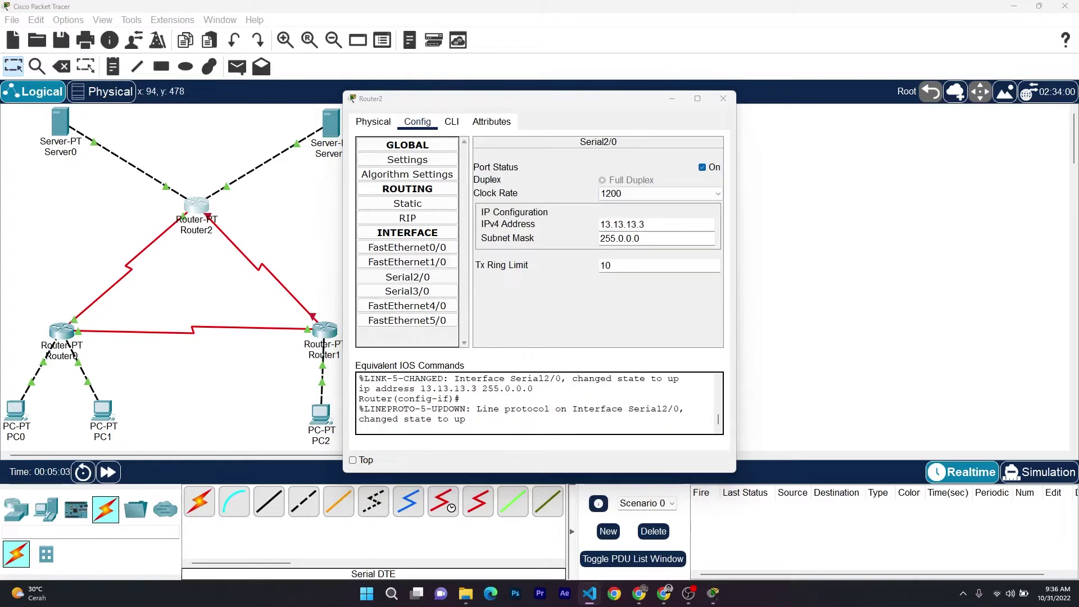
{"action": "key", "text": "alt+Tab"}
{"action": "type", "text": "255.255.255.0"}
{"action": "key", "text": "alt+Tab"}
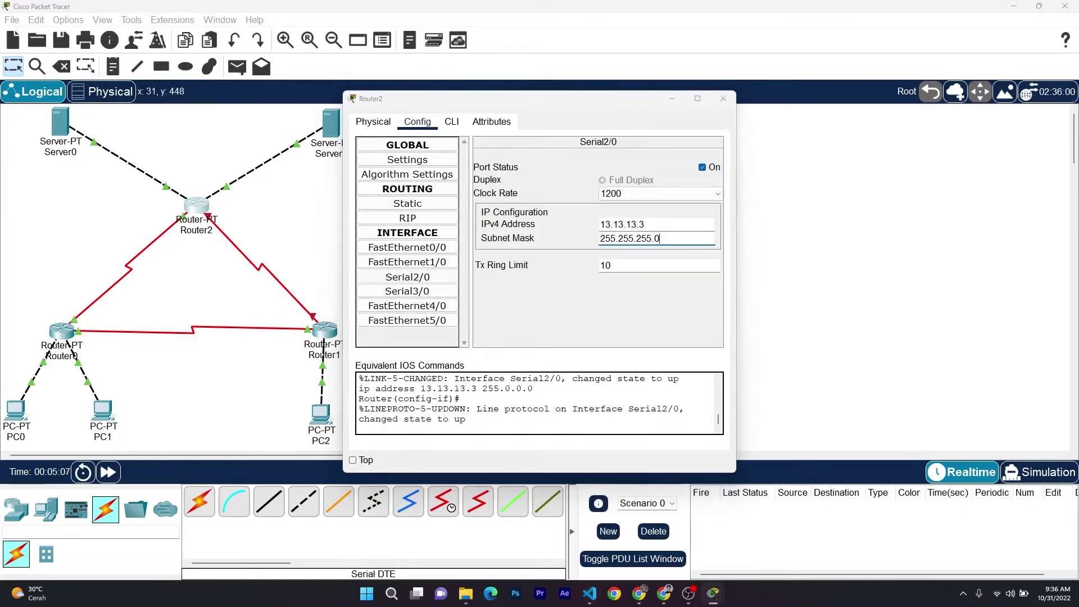
Turn on Router2's Serial3/0 port with IPv4 address 23.23.23.3 and subnet mask 255.255.255.0, and close the router's window
{"action": "left_click", "coordinate": [408, 291]}
{"action": "left_click", "coordinate": [656, 224]}
{"action": "type", "text": "23.23.23.3"}
{"action": "left_click", "coordinate": [704, 167]}
{"action": "triple_click", "coordinate": [662, 236]}
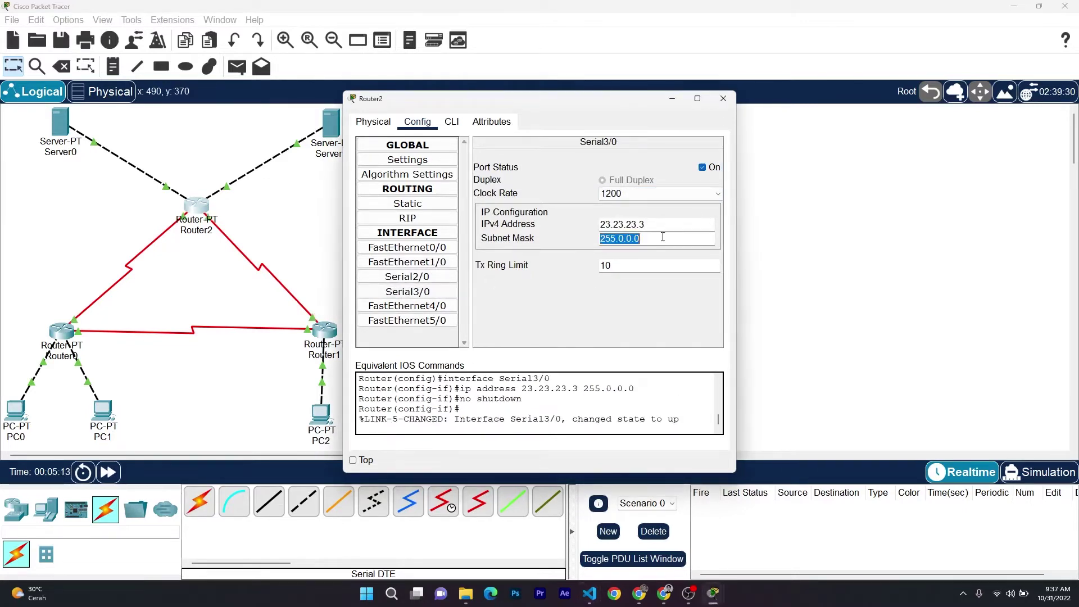
{"action": "type", "text": "255.255.255.0"}
{"action": "left_click", "coordinate": [723, 98]}
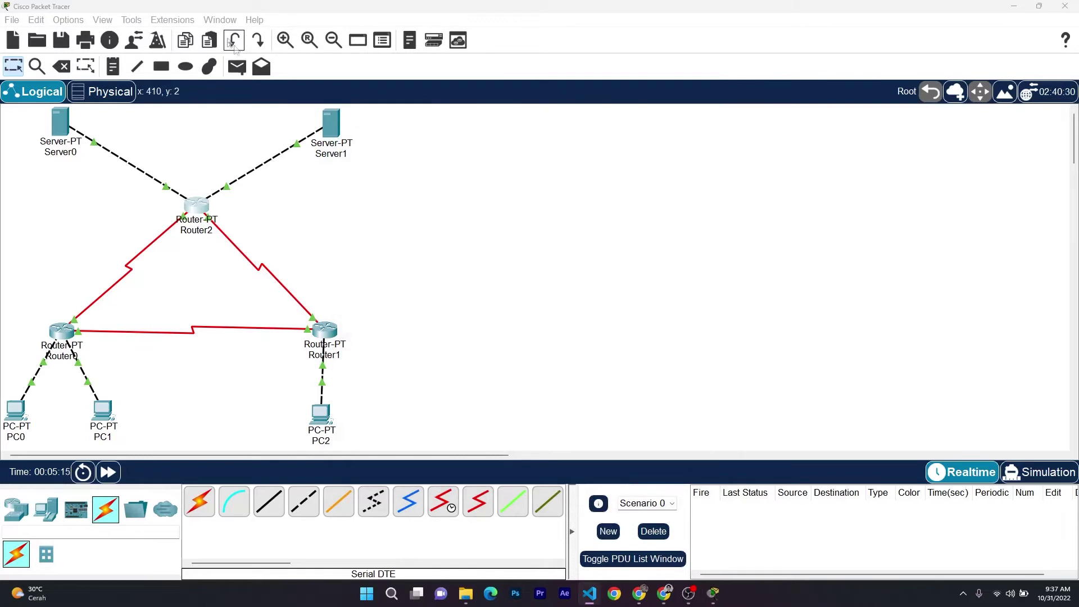
Test the connection from PC0 to PC1 with two simple PDUs and delete the scenario's test entries
{"action": "left_click", "coordinate": [236, 66]}
{"action": "left_click", "coordinate": [16, 410]}
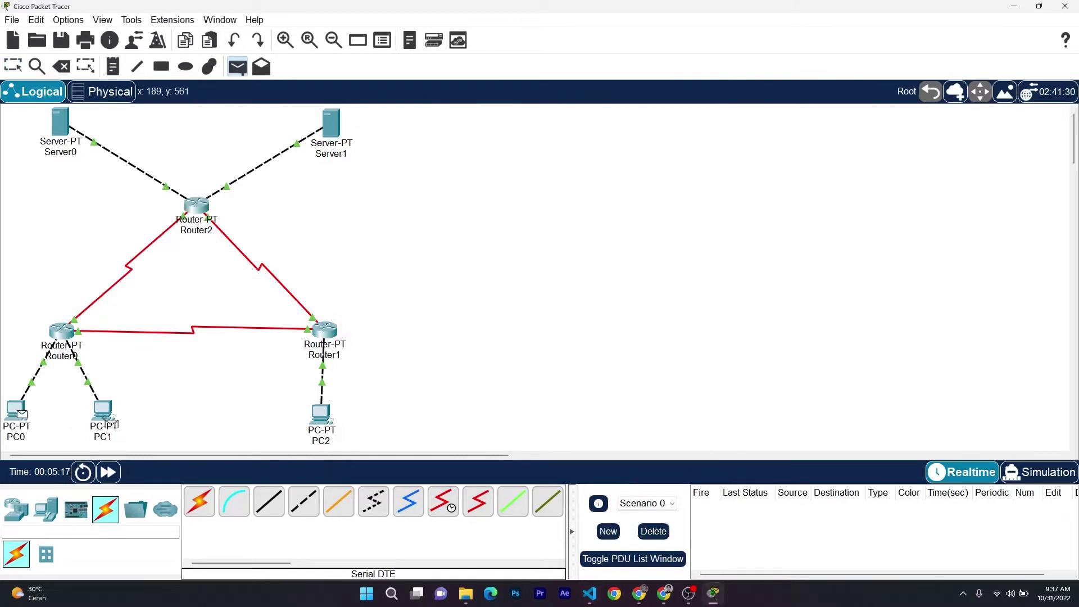
{"action": "left_click", "coordinate": [104, 412]}
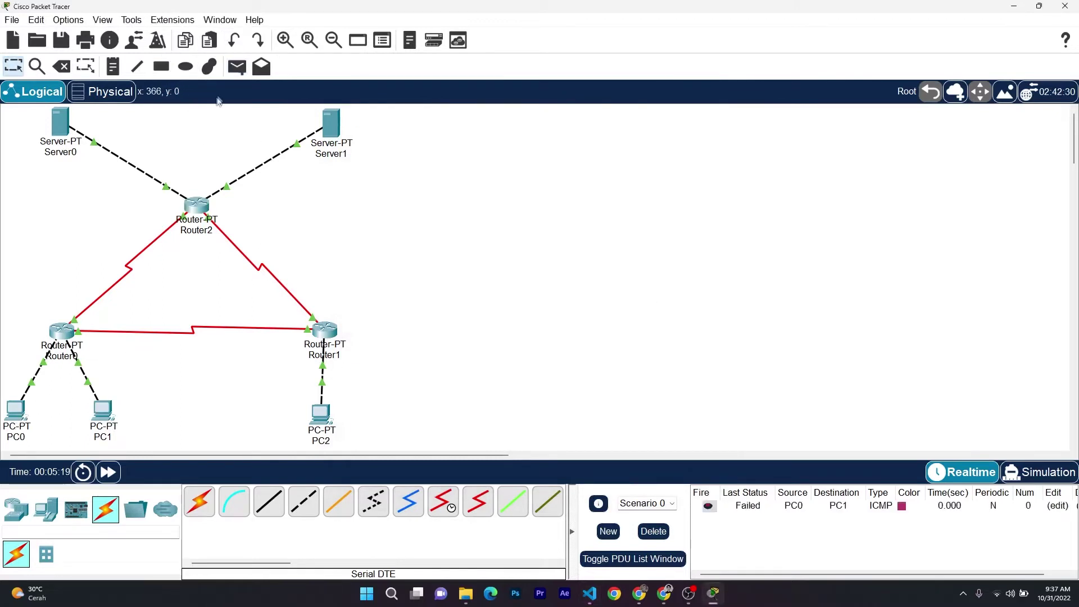
{"action": "left_click", "coordinate": [236, 66]}
{"action": "left_click", "coordinate": [17, 413]}
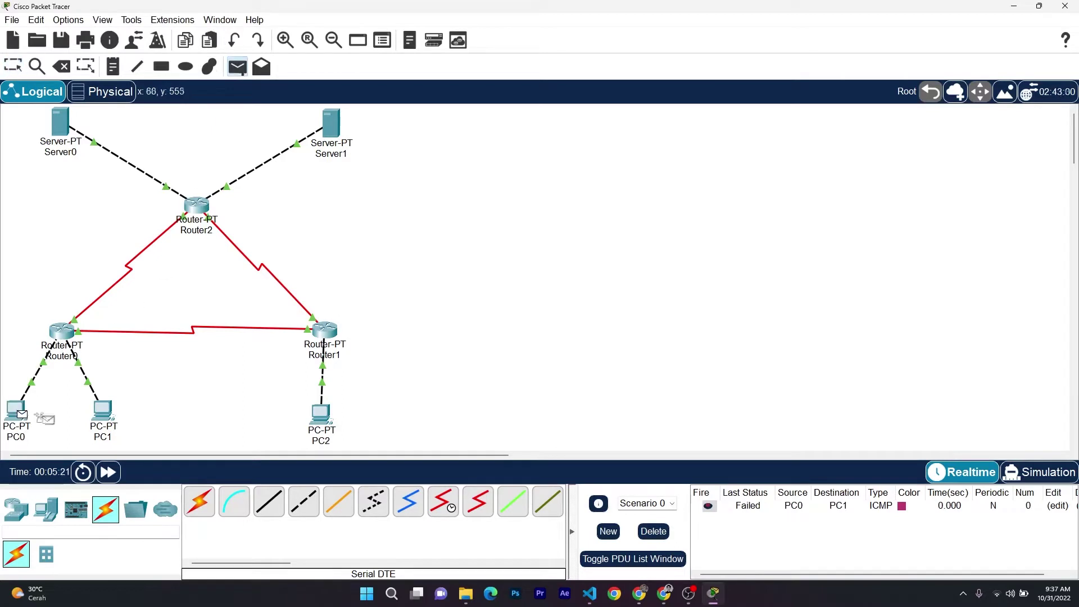
{"action": "left_click", "coordinate": [103, 412]}
{"action": "left_click", "coordinate": [651, 531]}
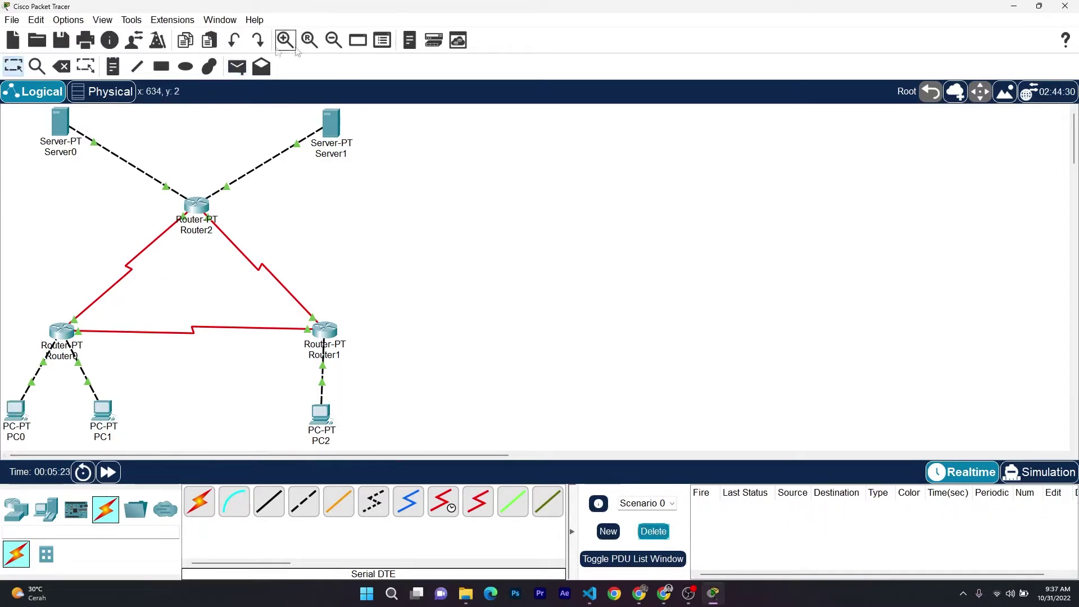
Test the connection from PC0 to PC2 with four simple PDUs
{"action": "left_click", "coordinate": [237, 66]}
{"action": "left_click", "coordinate": [25, 415]}
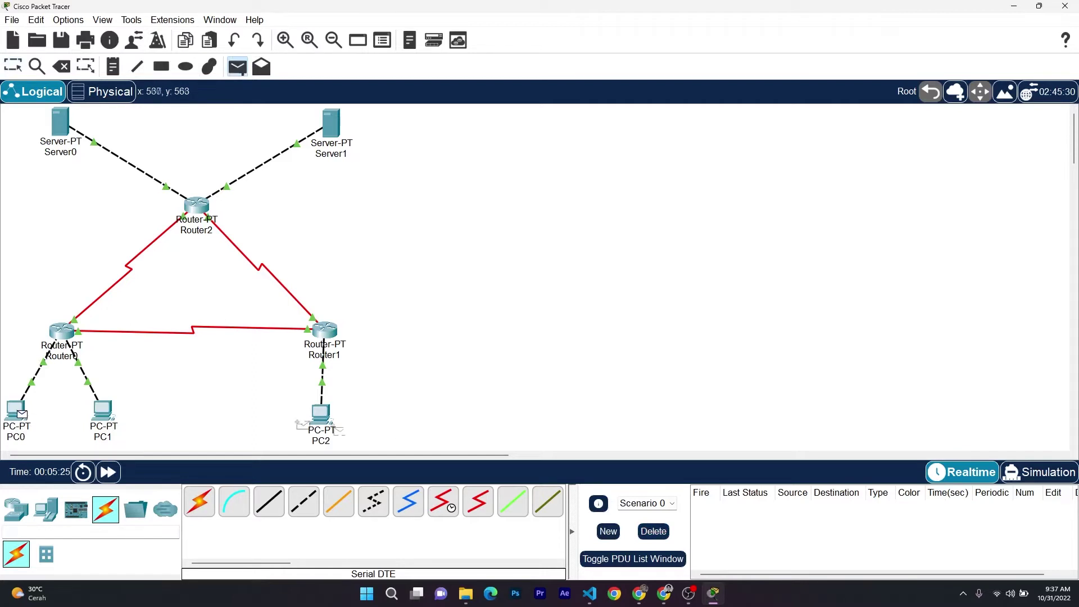
{"action": "left_click", "coordinate": [321, 414]}
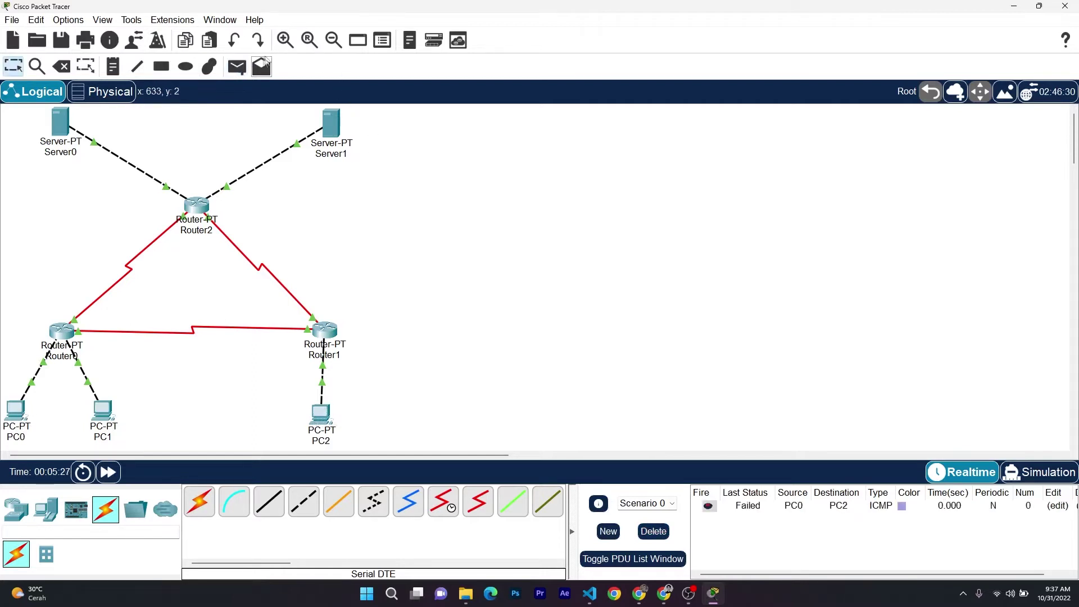
{"action": "left_click", "coordinate": [236, 66]}
{"action": "left_click", "coordinate": [17, 413]}
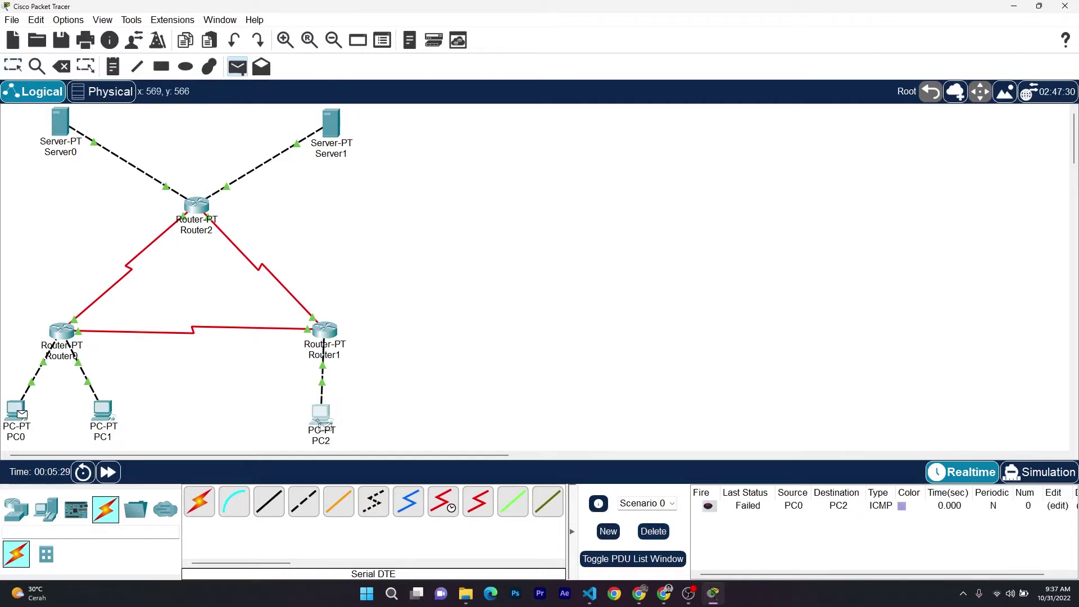
{"action": "left_click", "coordinate": [321, 419]}
{"action": "left_click", "coordinate": [237, 66]}
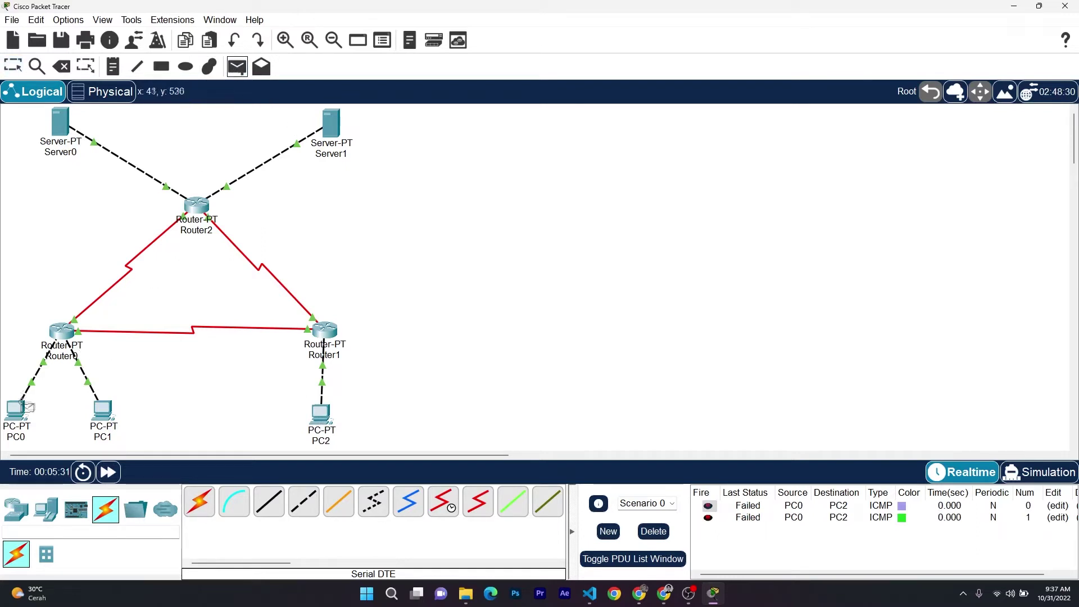
{"action": "left_click", "coordinate": [17, 410]}
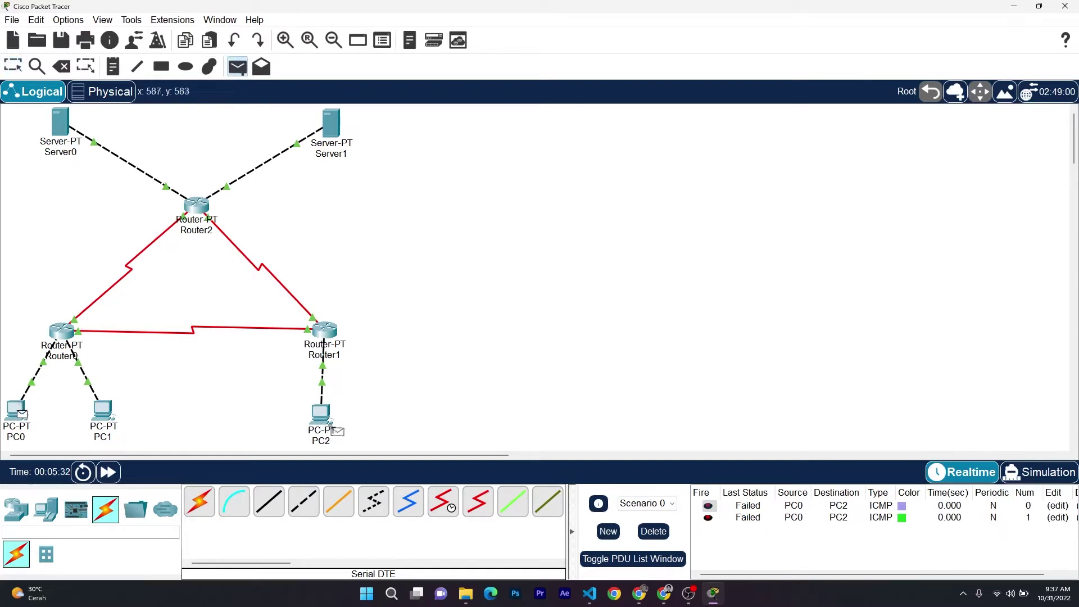
{"action": "left_click", "coordinate": [322, 419]}
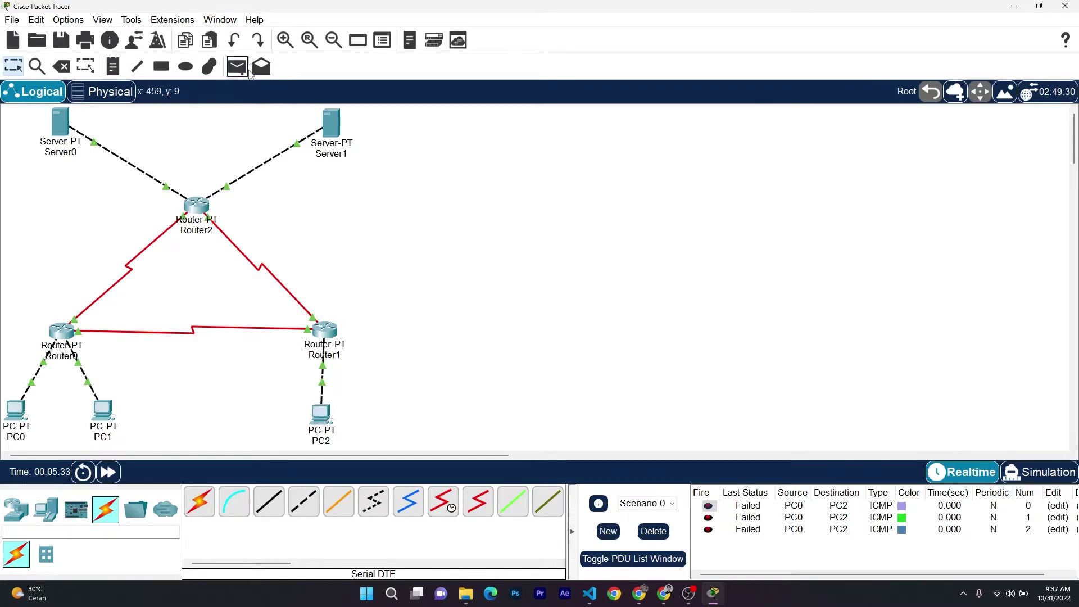
{"action": "left_click", "coordinate": [241, 66]}
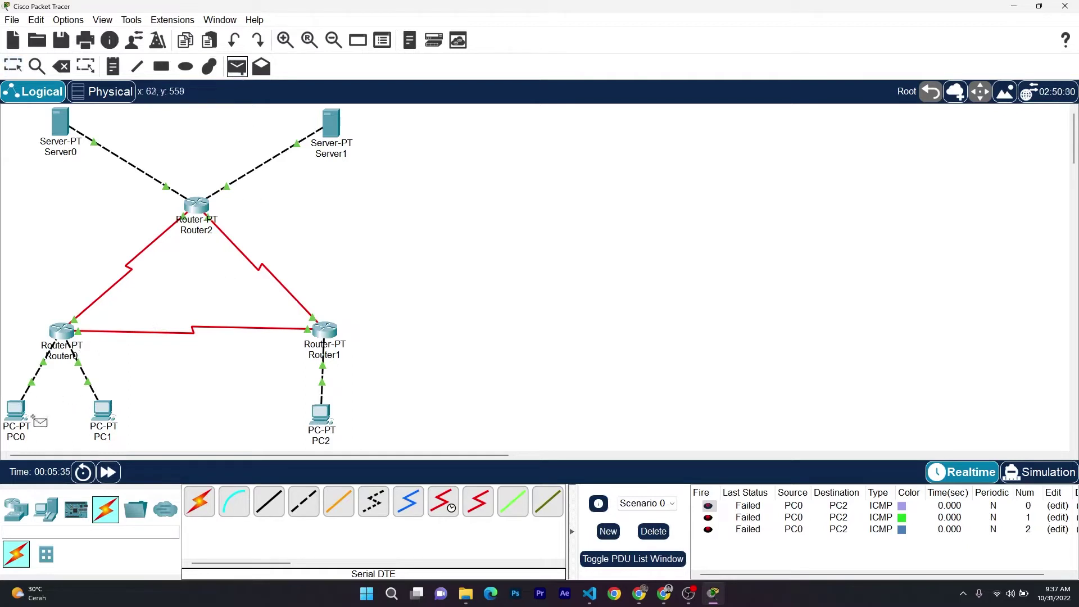
{"action": "left_click", "coordinate": [22, 418]}
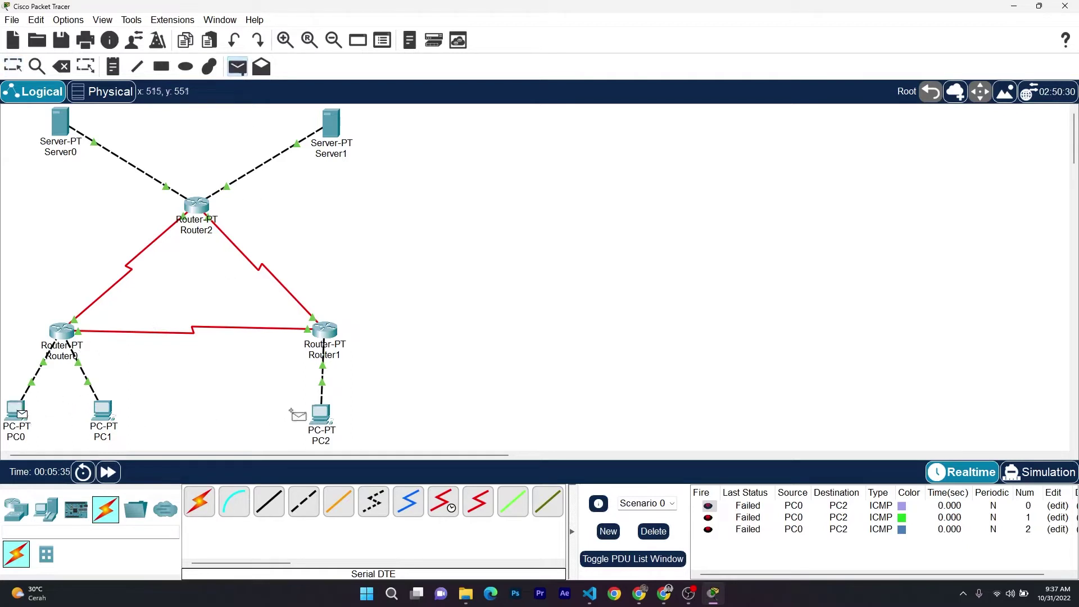
{"action": "left_click", "coordinate": [328, 418]}
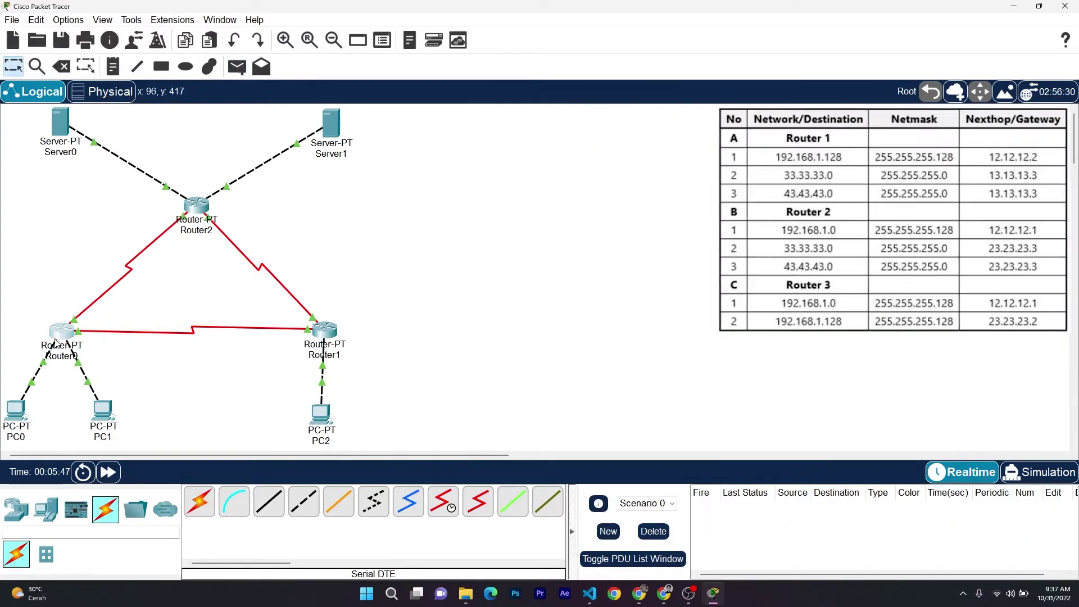
Add a static route on Router0 to network 192.168.1.128 with mask 255.255.255.128 and next hop 12.12.12.2
{"action": "left_click", "coordinate": [62, 332]}
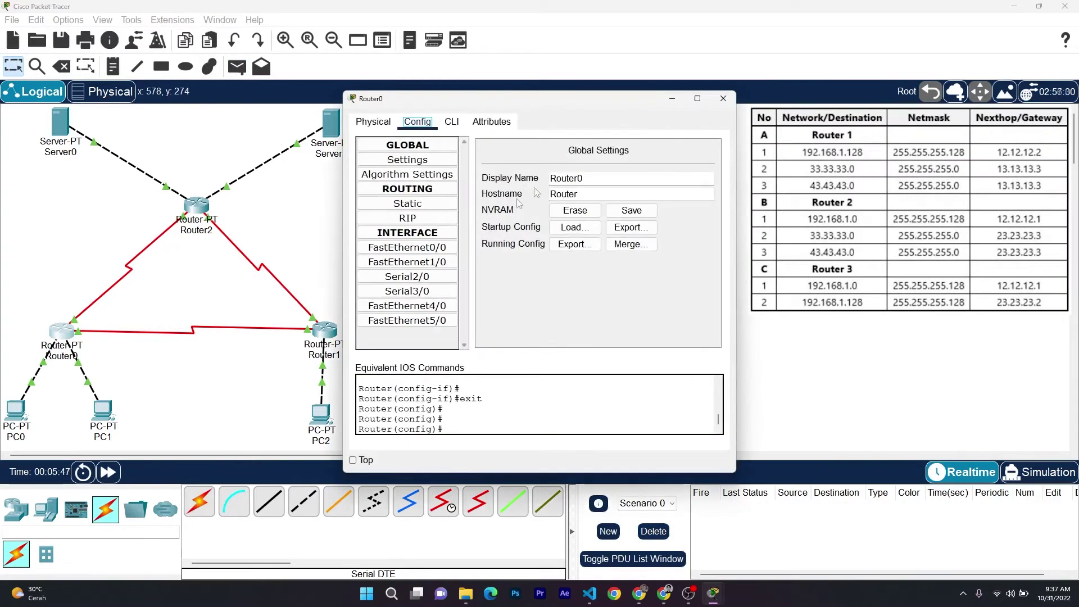
{"action": "left_click", "coordinate": [407, 203]}
{"action": "left_click", "coordinate": [618, 164]}
{"action": "type", "text": "192.168.1.128"}
{"action": "left_click", "coordinate": [618, 181]}
{"action": "type", "text": "255.255.255.128"}
{"action": "left_click", "coordinate": [629, 196]}
{"action": "type", "text": "12.12.12.2"}
{"action": "left_click", "coordinate": [675, 216]}
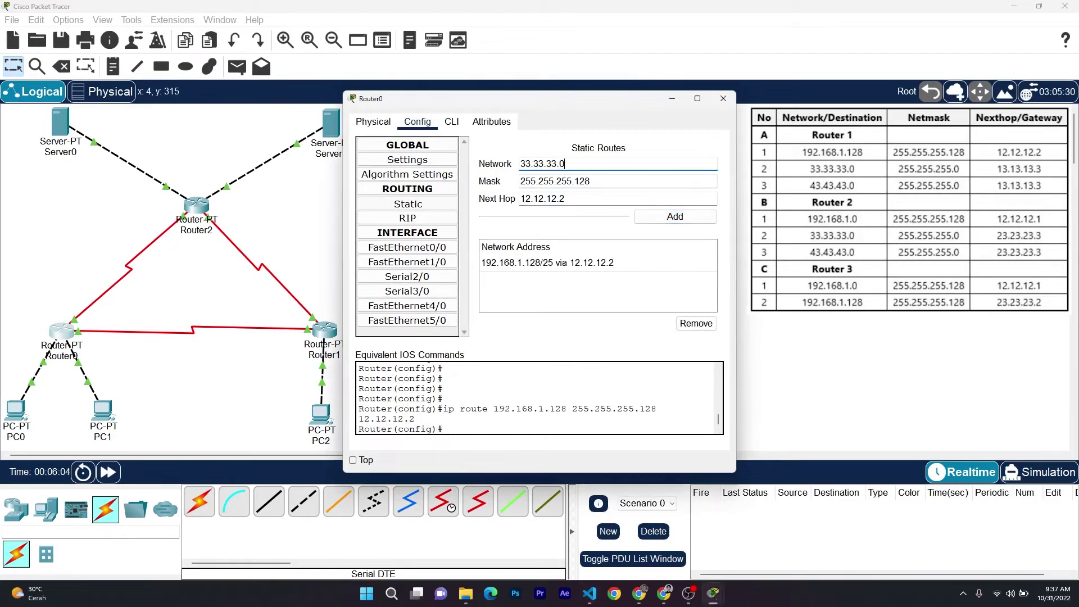
Add a static route on Router0 to 33.33.33.0 with mask 255.255.255.0 and next hop 13.13.13.3, and close the router's window
{"action": "double_click", "coordinate": [652, 196]}
{"action": "type", "text": "13.13.13.3"}
{"action": "left_click", "coordinate": [675, 216]}
{"action": "left_click", "coordinate": [723, 98]}
Add a static route on Router1 to network 192.168.1.0 with mask 255.255.255.128 and next hop 12.12.12.1
{"action": "left_click", "coordinate": [324, 331]}
{"action": "left_click", "coordinate": [408, 203]}
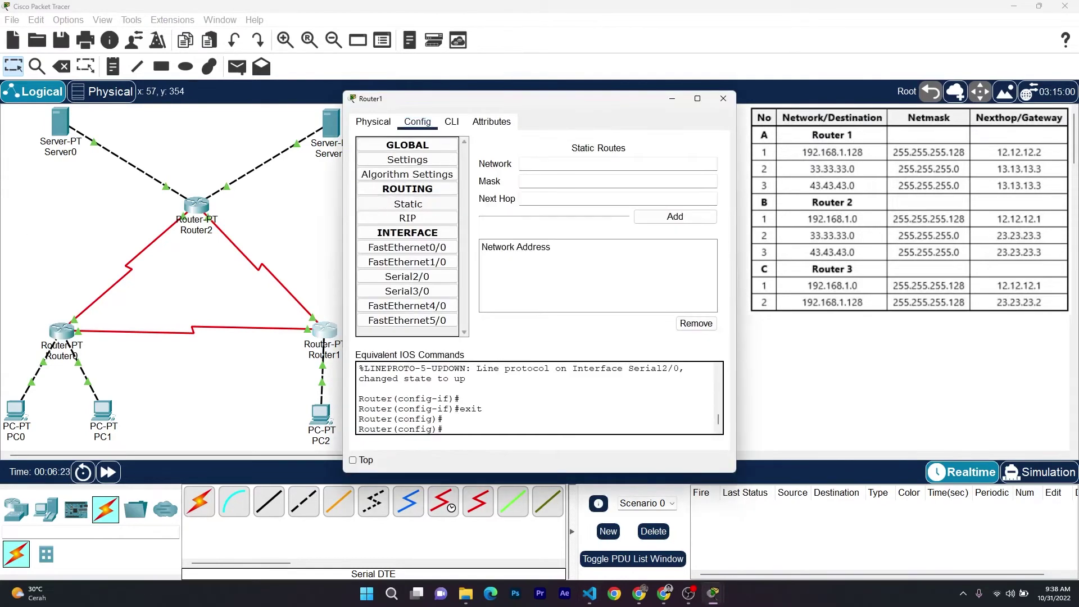
{"action": "left_click", "coordinate": [618, 164]}
{"action": "type", "text": "192.168.1.0"}
{"action": "left_click", "coordinate": [618, 181]}
{"action": "type", "text": "255.255.255.128"}
{"action": "left_click", "coordinate": [618, 199]}
{"action": "type", "text": "12.12.12.1"}
{"action": "left_click", "coordinate": [674, 216]}
Add Router1 static routes to 33.33.33.0 and 43.43.43.0, both with mask 255.255.255.0 and next hop 23.23.23.3, and close its window
{"action": "type", "text": "33.33.33.0"}
{"action": "double_click", "coordinate": [618, 198]}
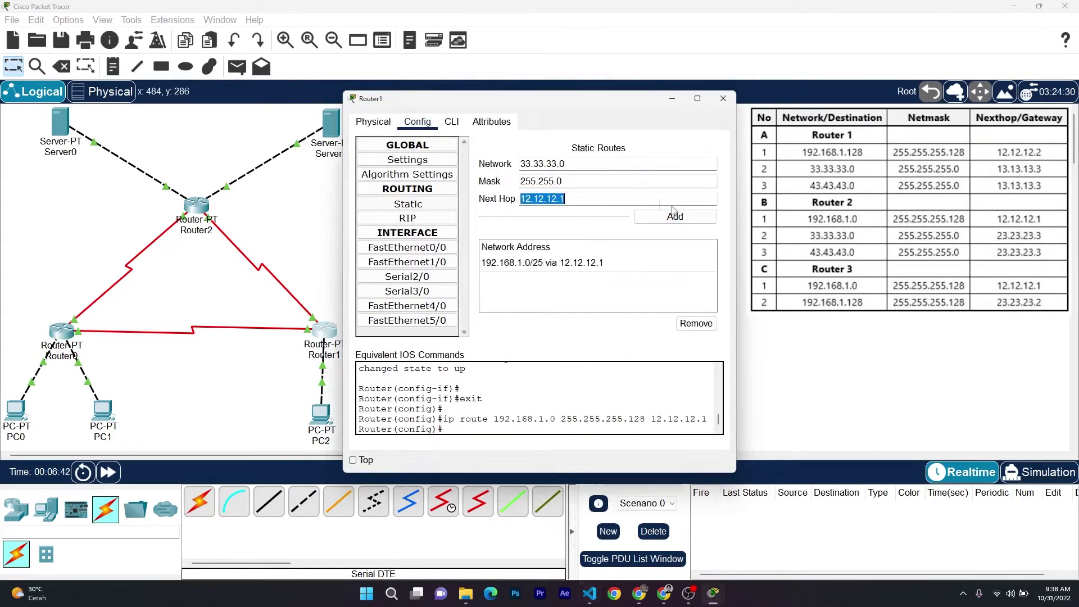
{"action": "type", "text": "23.23.23.3"}
{"action": "left_click", "coordinate": [675, 216]}
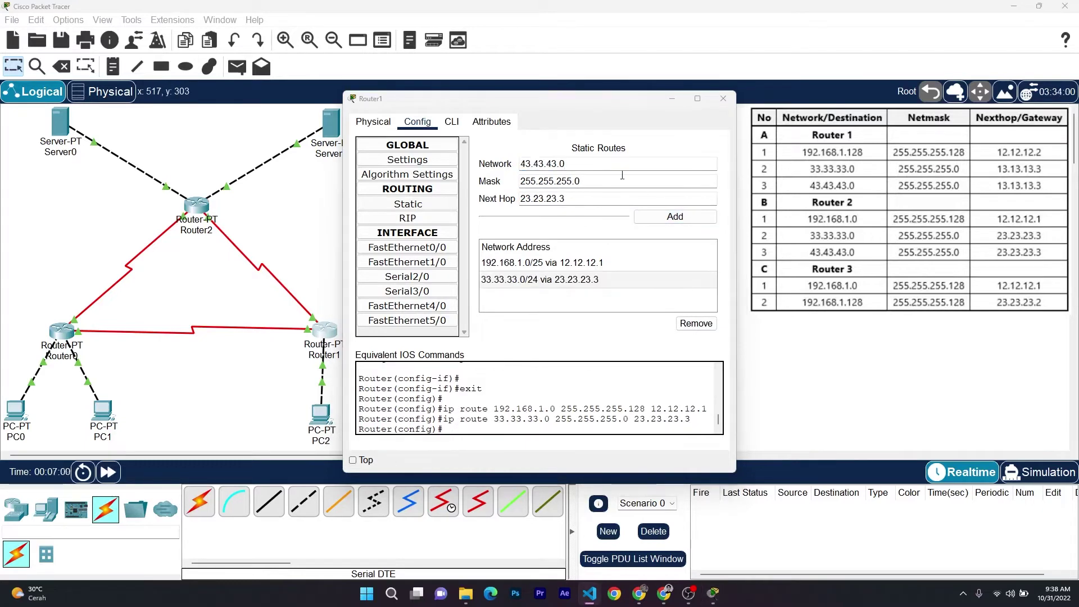
{"action": "left_click", "coordinate": [674, 216]}
{"action": "left_click", "coordinate": [723, 98]}
Add a static route on Router2 to network 192.168.1.0 with mask 255.255.255.128 and next hop 12.12.12.1
{"action": "left_click", "coordinate": [196, 208]}
{"action": "left_click", "coordinate": [408, 204]}
{"action": "left_click", "coordinate": [618, 164]}
{"action": "type", "text": "192.168.1.0"}
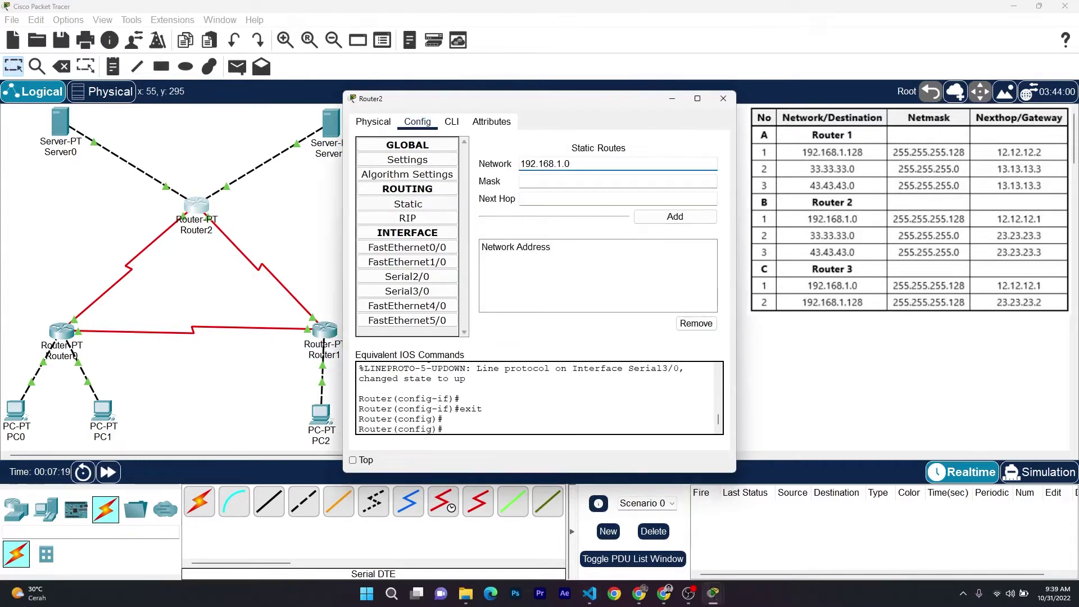
{"action": "left_click", "coordinate": [618, 182]}
{"action": "type", "text": "255.255.255.128"}
{"action": "left_click", "coordinate": [618, 198]}
{"action": "type", "text": "12.12.12.1"}
{"action": "left_click", "coordinate": [675, 216]}
Add Router2's static route to 192.168.1.128 with mask 255.255.255.128 and next hop 23.23.23.2, and close the router's window
{"action": "double_click", "coordinate": [618, 199]}
{"action": "left_click", "coordinate": [675, 217]}
{"action": "left_click", "coordinate": [723, 98]}
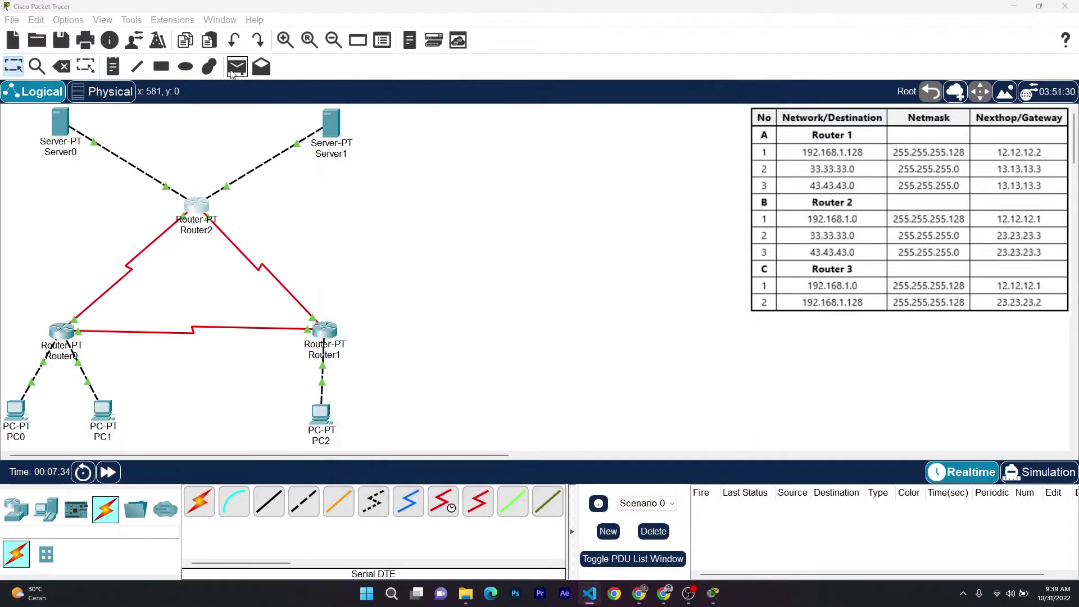
Test the connections with simple PDUs, once from PC0 to PC1 and twice from PC0 to PC2
{"action": "left_click", "coordinate": [236, 66]}
{"action": "left_click", "coordinate": [15, 410]}
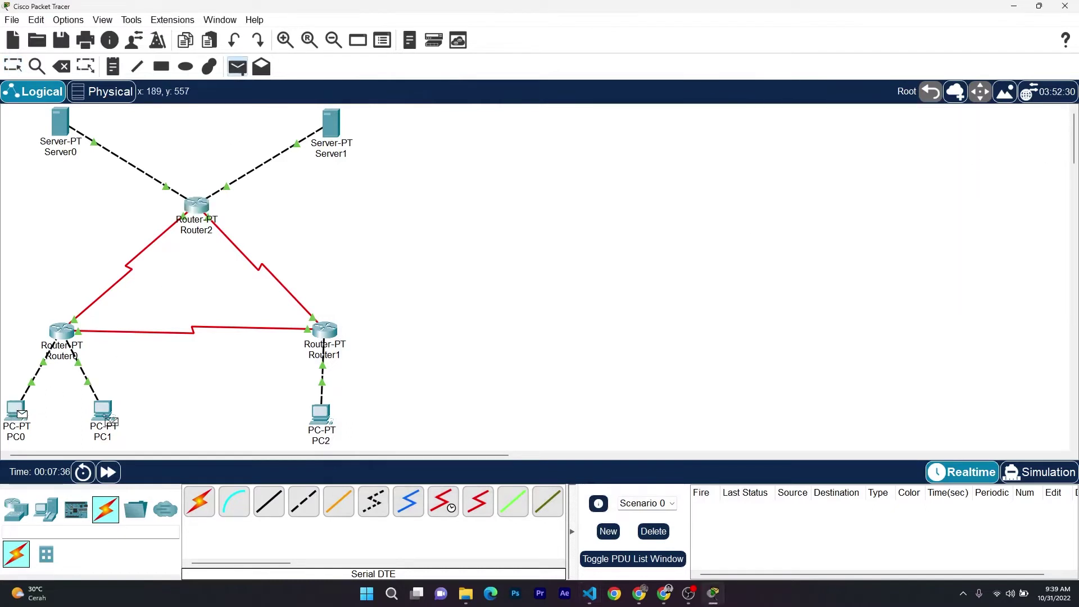
{"action": "left_click", "coordinate": [104, 413]}
{"action": "left_click", "coordinate": [236, 67]}
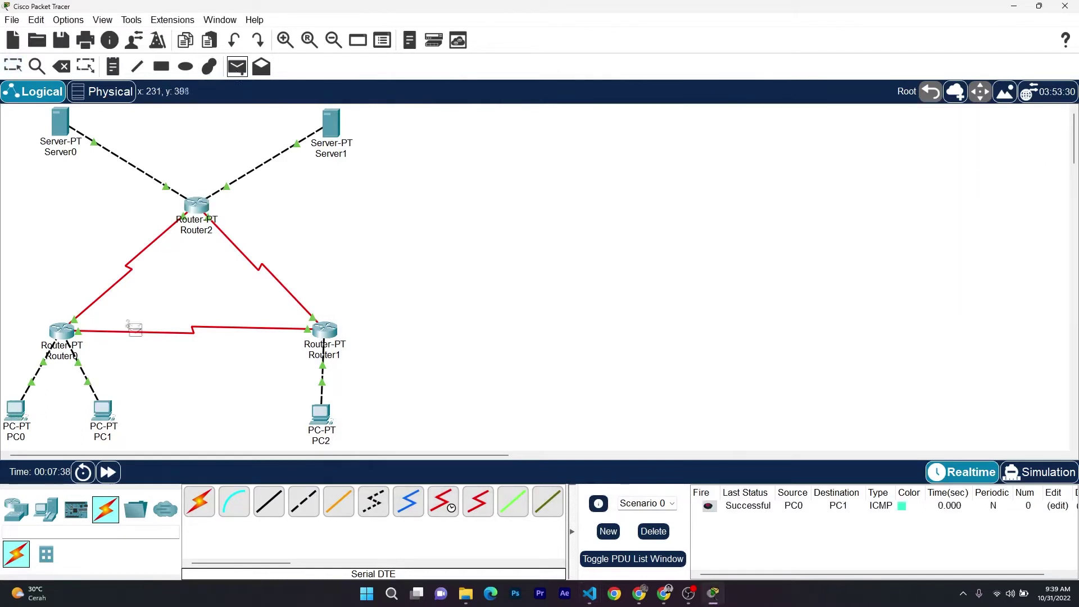
{"action": "left_click", "coordinate": [15, 410]}
{"action": "left_click", "coordinate": [320, 415]}
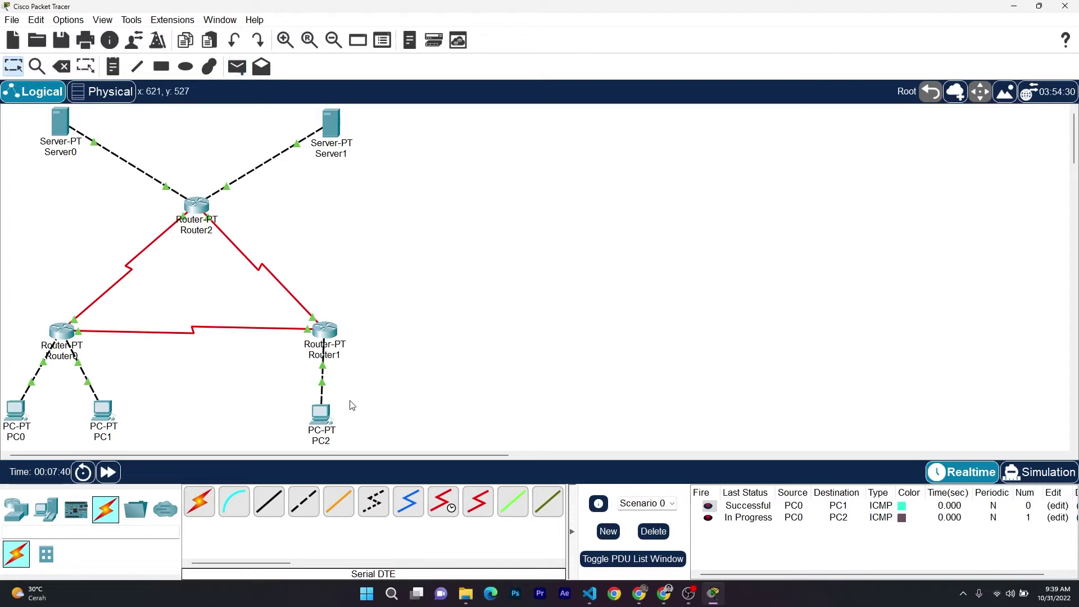
{"action": "left_click", "coordinate": [237, 66]}
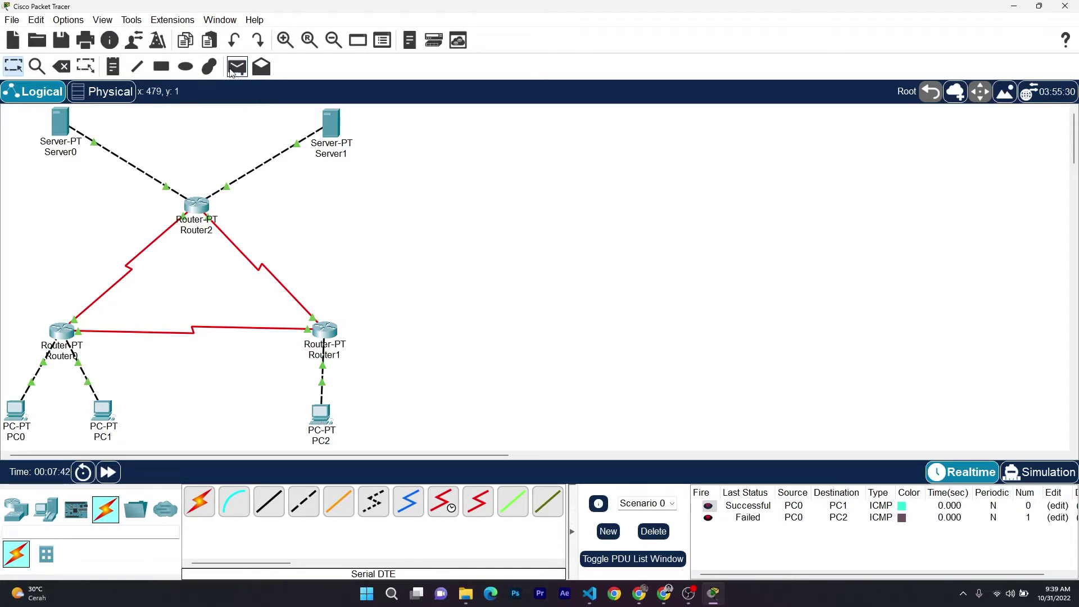
{"action": "left_click", "coordinate": [15, 410]}
{"action": "left_click", "coordinate": [321, 415]}
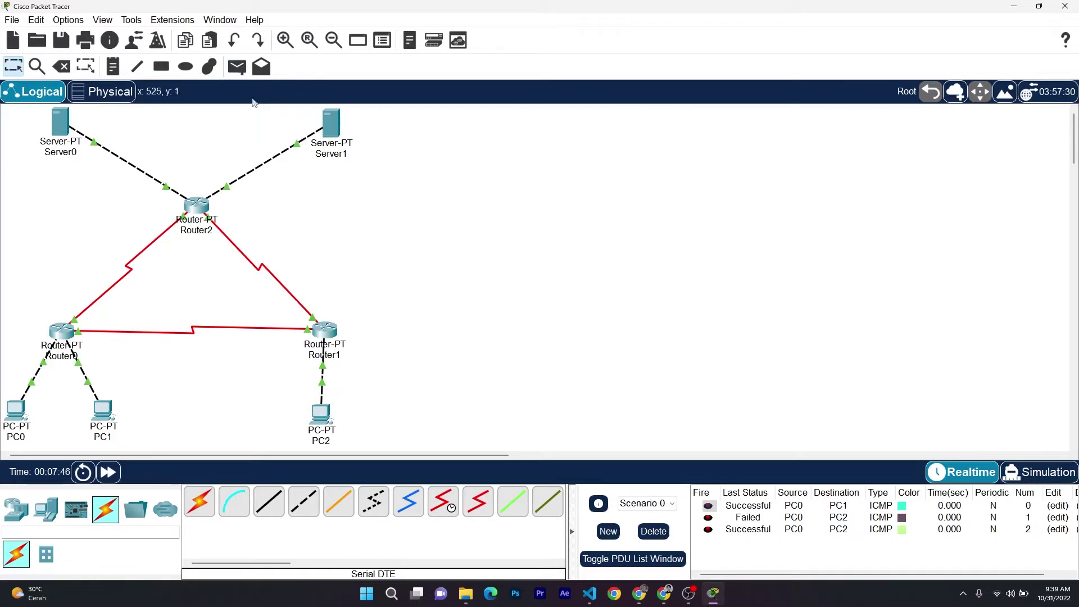
{"action": "left_click", "coordinate": [235, 74]}
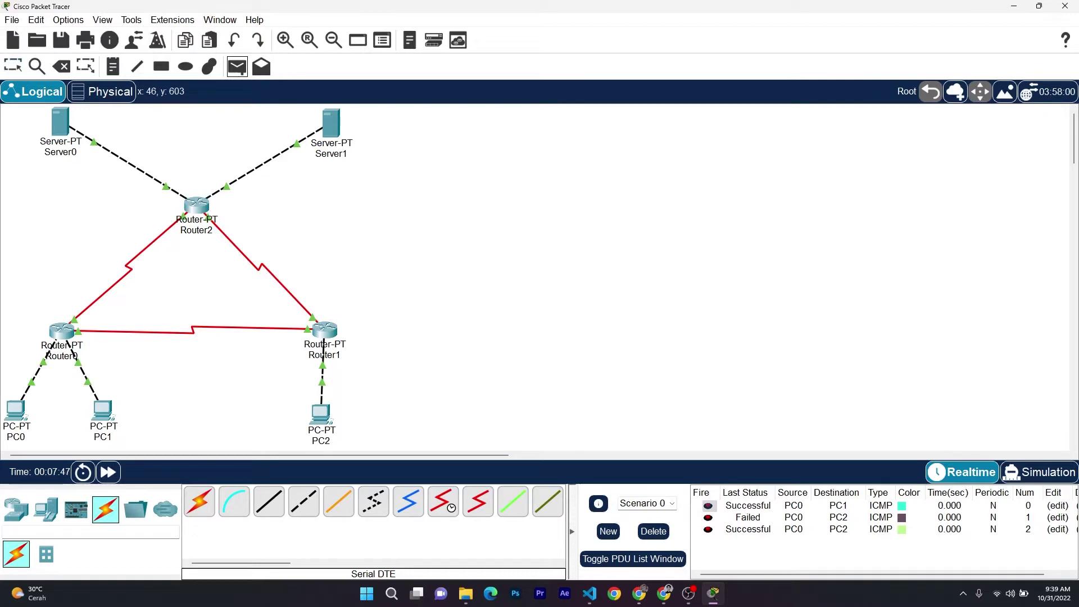
Switch to Simulation mode and turn off every IPv4 event filter except ICMP
{"action": "left_click", "coordinate": [1040, 472]}
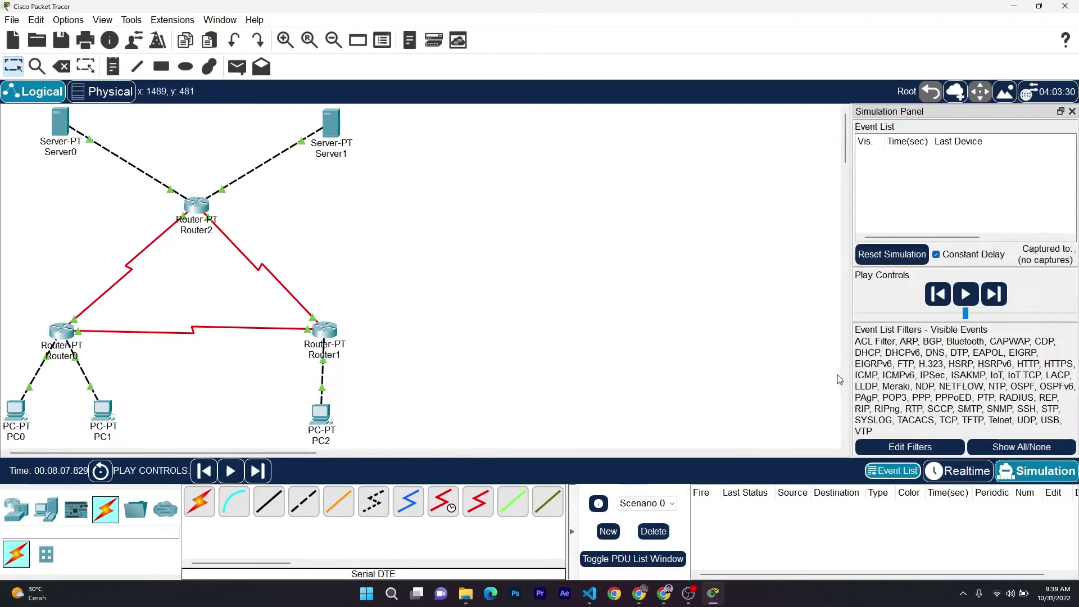
{"action": "left_click", "coordinate": [910, 446]}
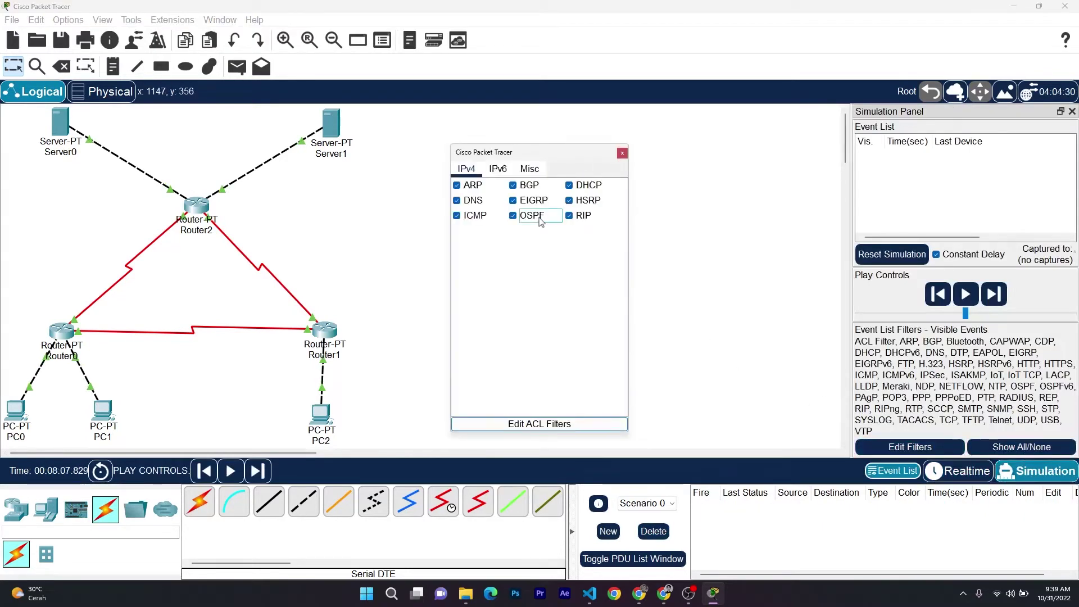
{"action": "left_click", "coordinate": [513, 216]}
{"action": "left_click", "coordinate": [513, 185]}
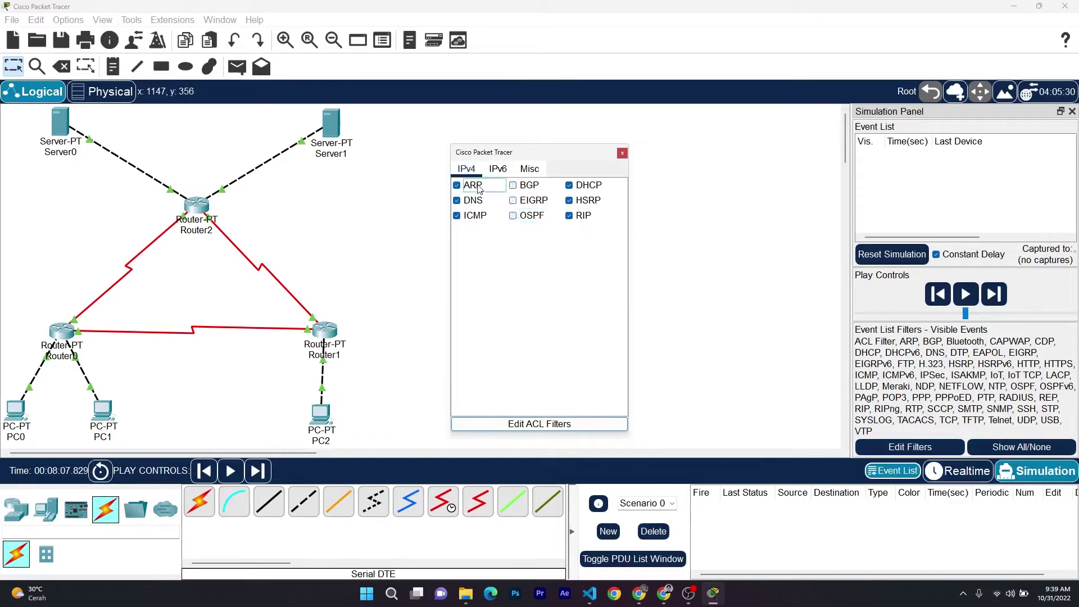
{"action": "left_click", "coordinate": [456, 186]}
{"action": "left_click", "coordinate": [456, 201]}
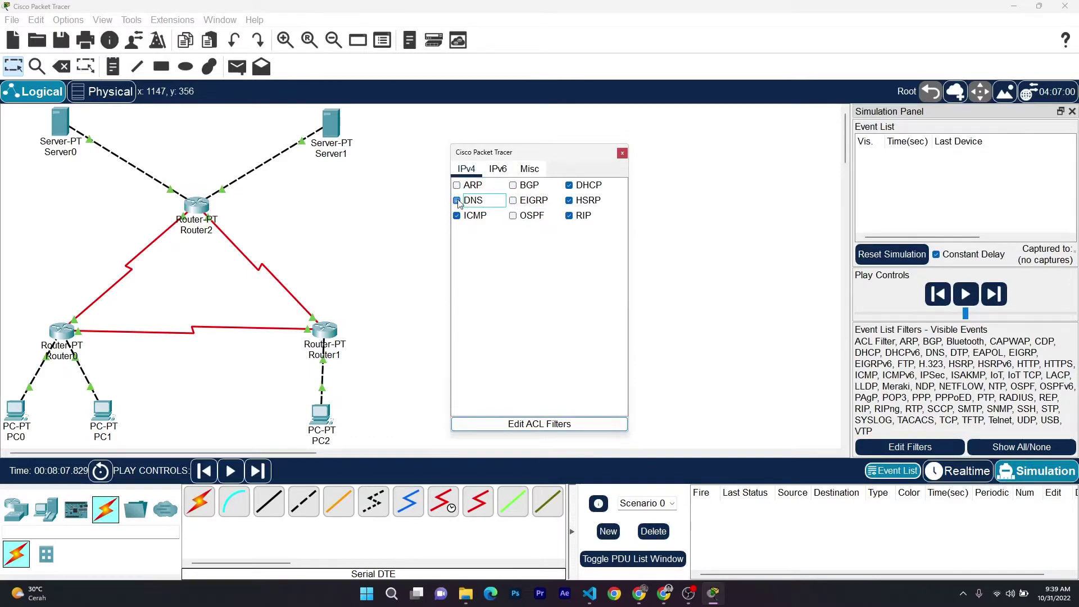
{"action": "left_click", "coordinate": [569, 186]}
{"action": "left_click", "coordinate": [568, 200]}
{"action": "left_click", "coordinate": [569, 216]}
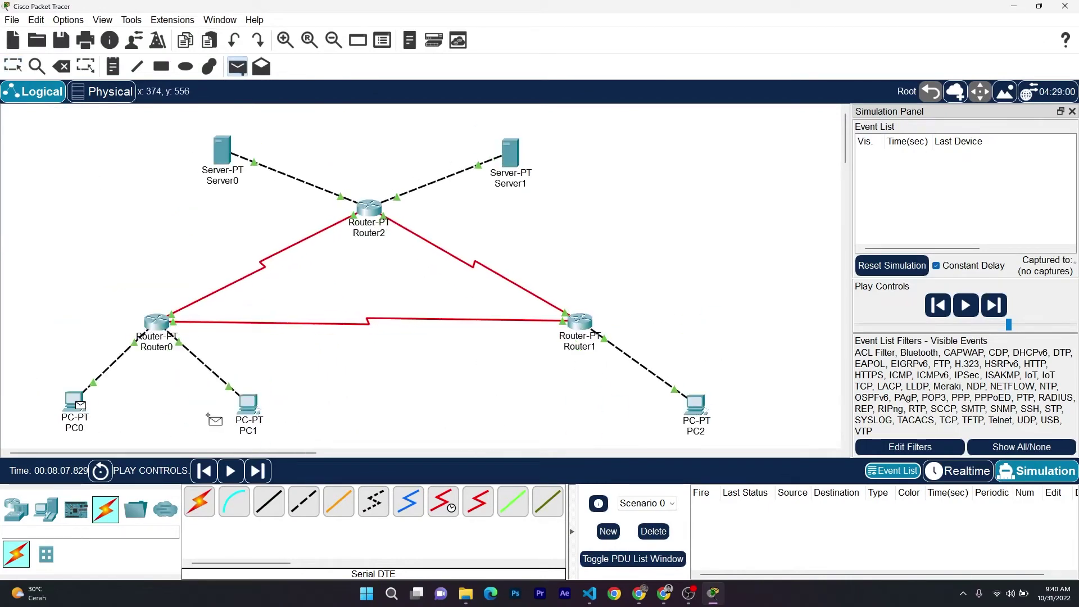
Simulate a simple PDU from PC0 to PC1, pause the playback and delete the scenario's test entry
{"action": "left_click", "coordinate": [260, 422]}
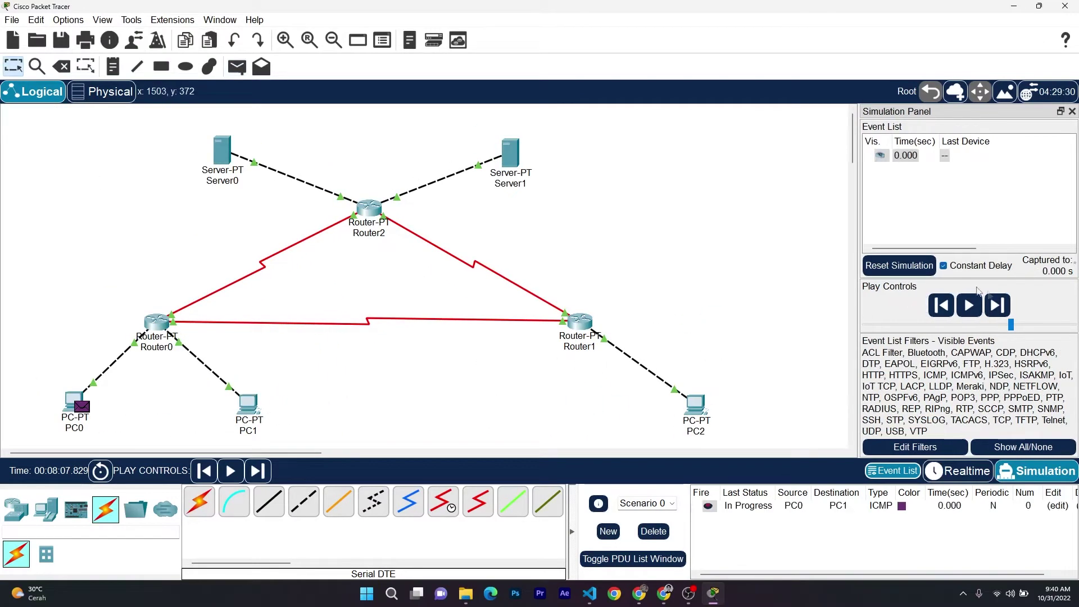
{"action": "left_click", "coordinate": [970, 305]}
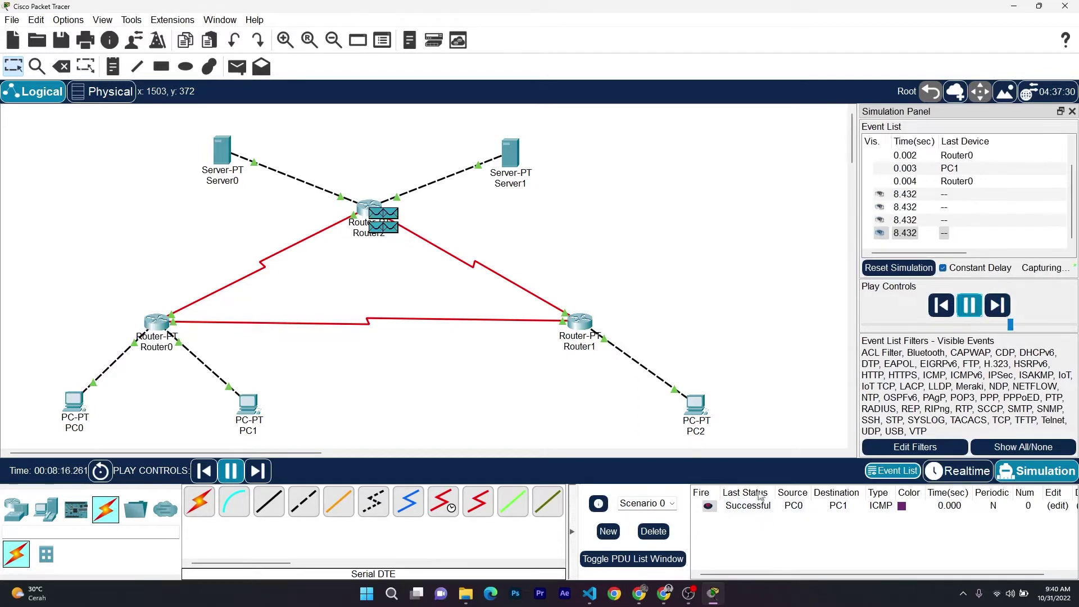
{"action": "left_click", "coordinate": [969, 306]}
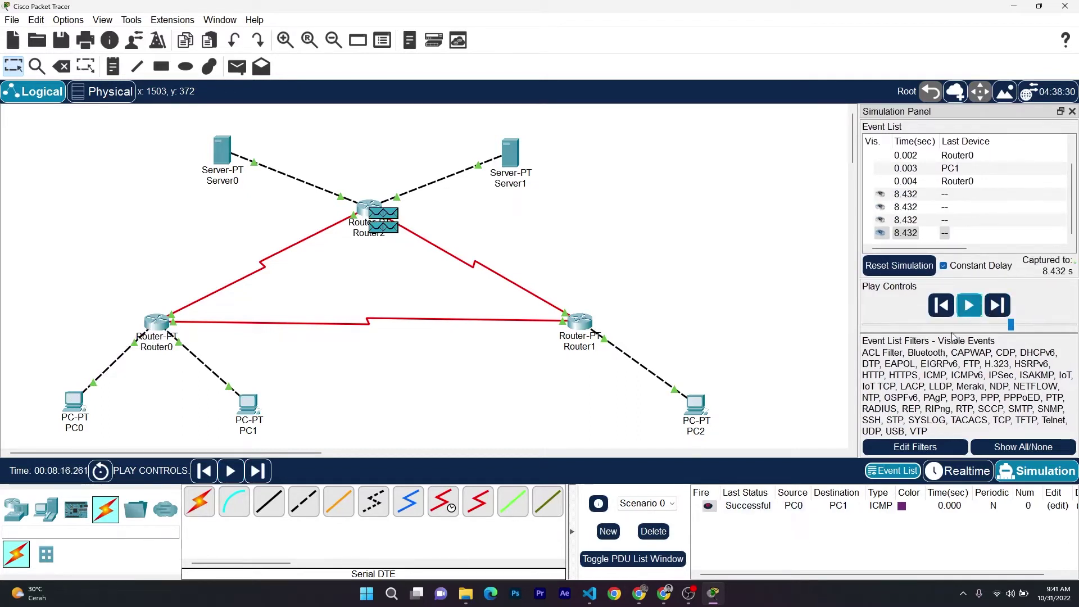
{"action": "left_click", "coordinate": [653, 531]}
Simulate a simple PDU from PC0 to PC2 and delete the scenario's test entry
{"action": "left_click", "coordinate": [237, 67]}
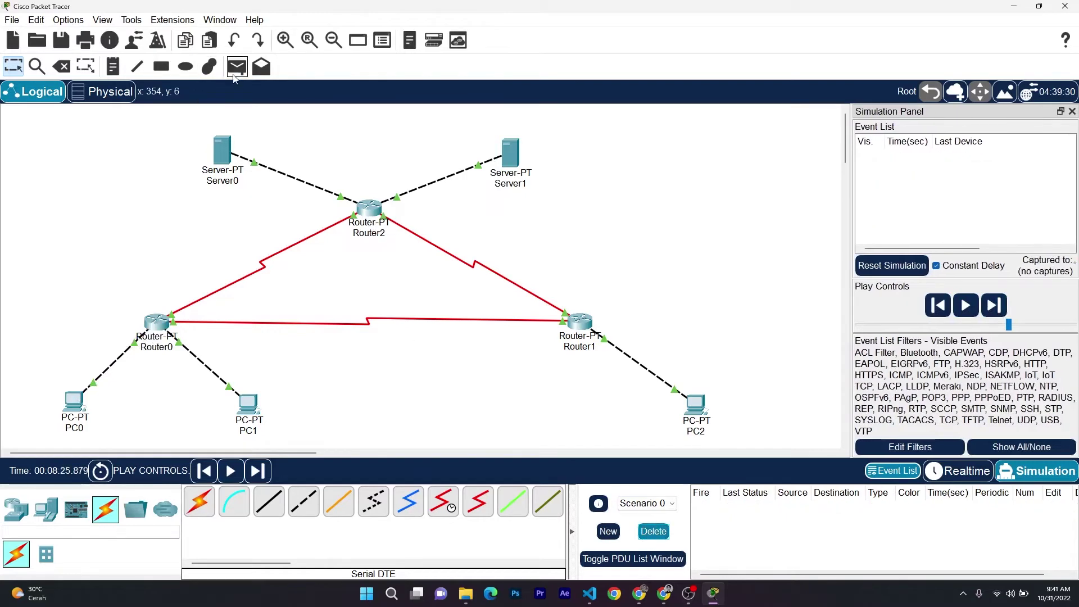
{"action": "left_click", "coordinate": [74, 401]}
{"action": "left_click", "coordinate": [695, 405]}
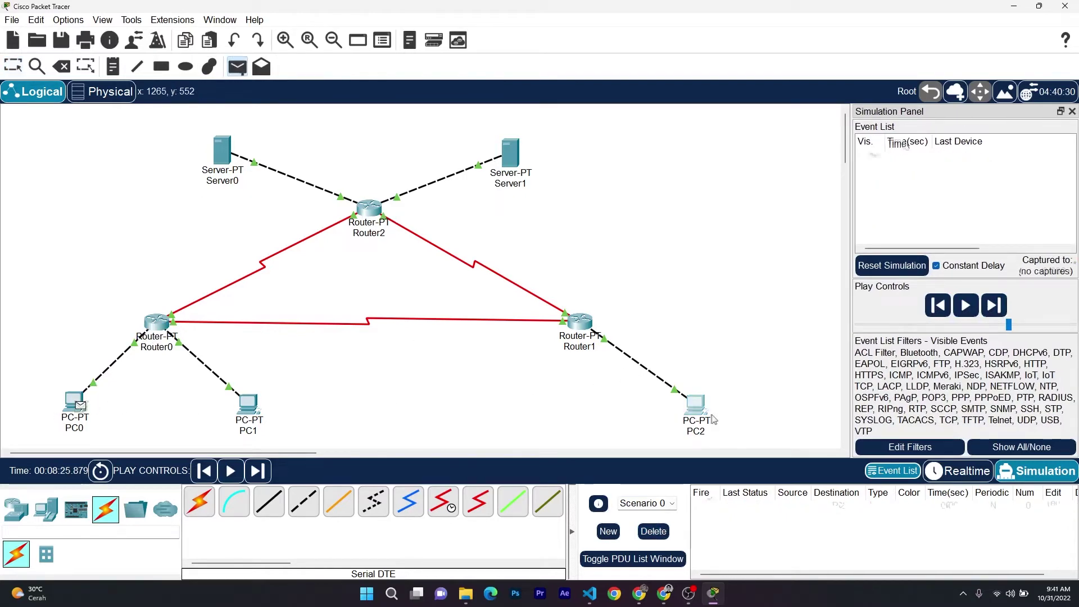
{"action": "left_click", "coordinate": [967, 311]}
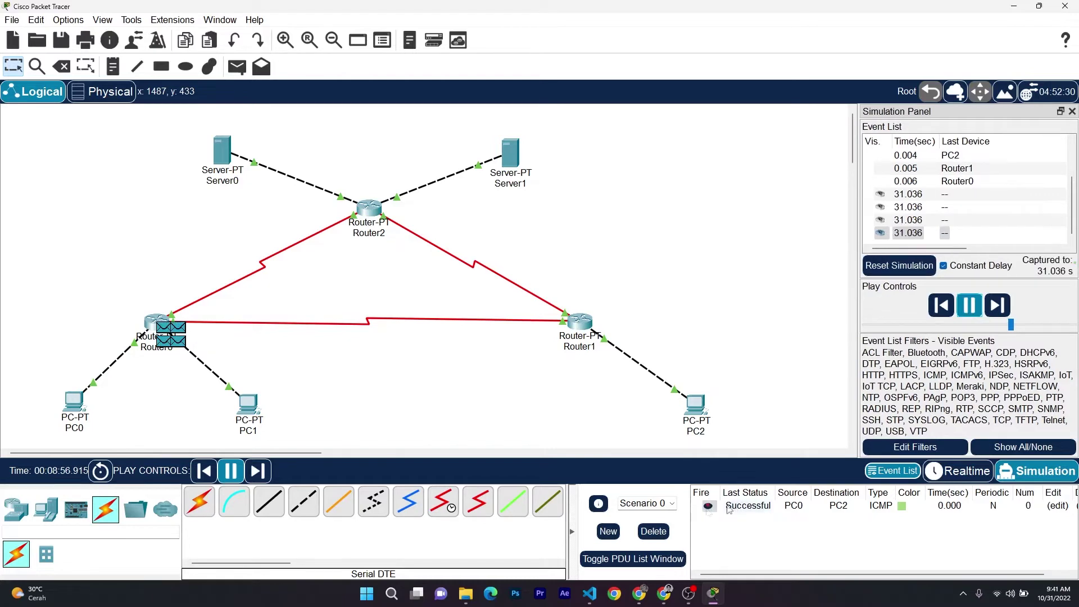
{"action": "left_click", "coordinate": [653, 531]}
Simulate a simple PDU from PC0 to Server0, pause the playback and delete the scenario's test entry
{"action": "left_click", "coordinate": [237, 67]}
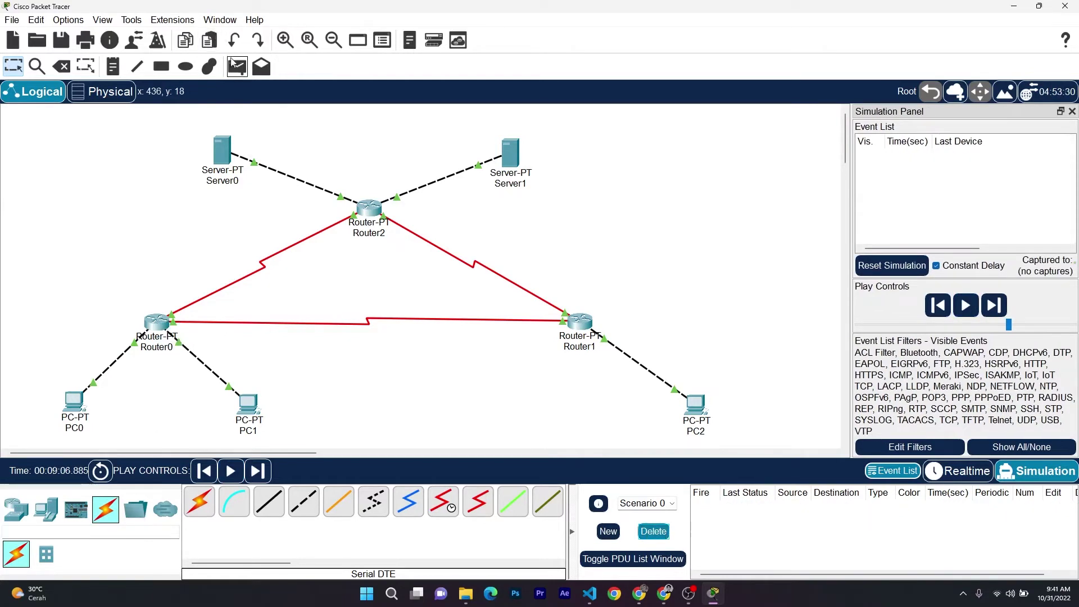
{"action": "left_click", "coordinate": [75, 400]}
{"action": "left_click", "coordinate": [231, 148]}
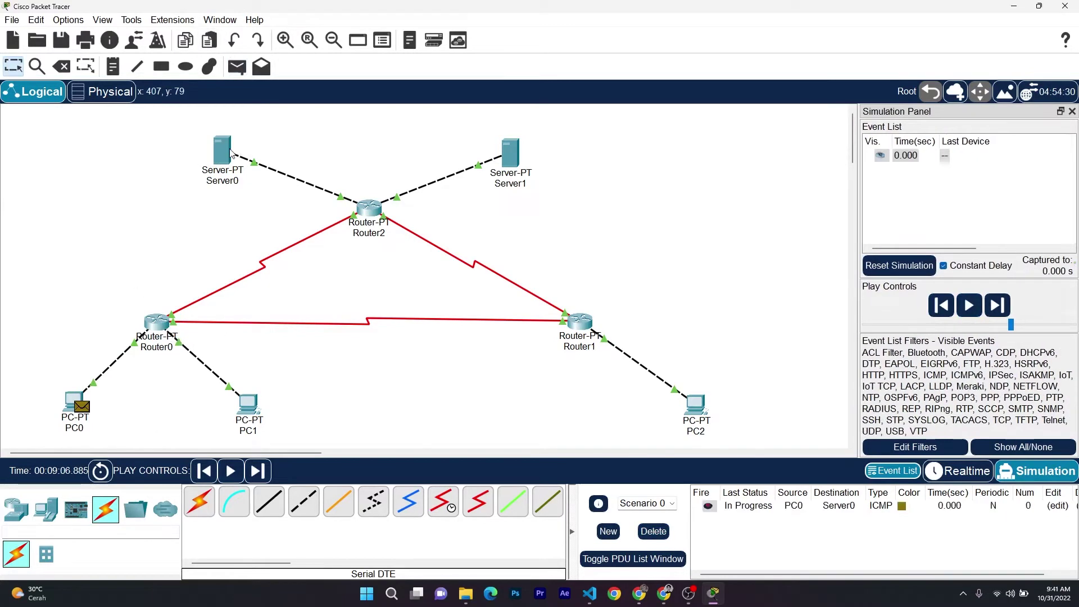
{"action": "left_click", "coordinate": [970, 305]}
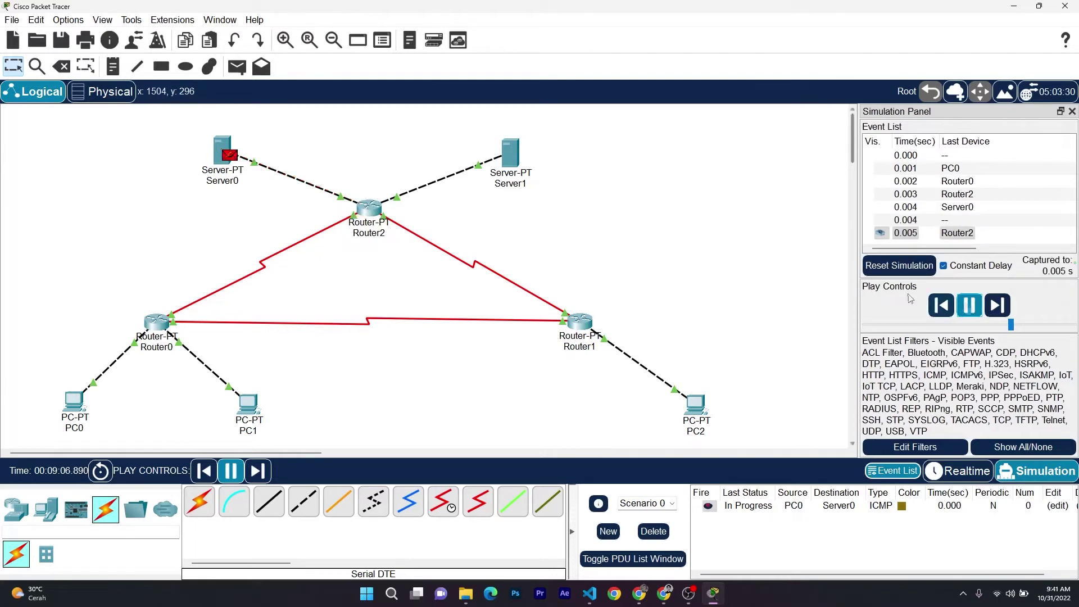
{"action": "left_click", "coordinate": [965, 306]}
{"action": "left_click", "coordinate": [653, 531]}
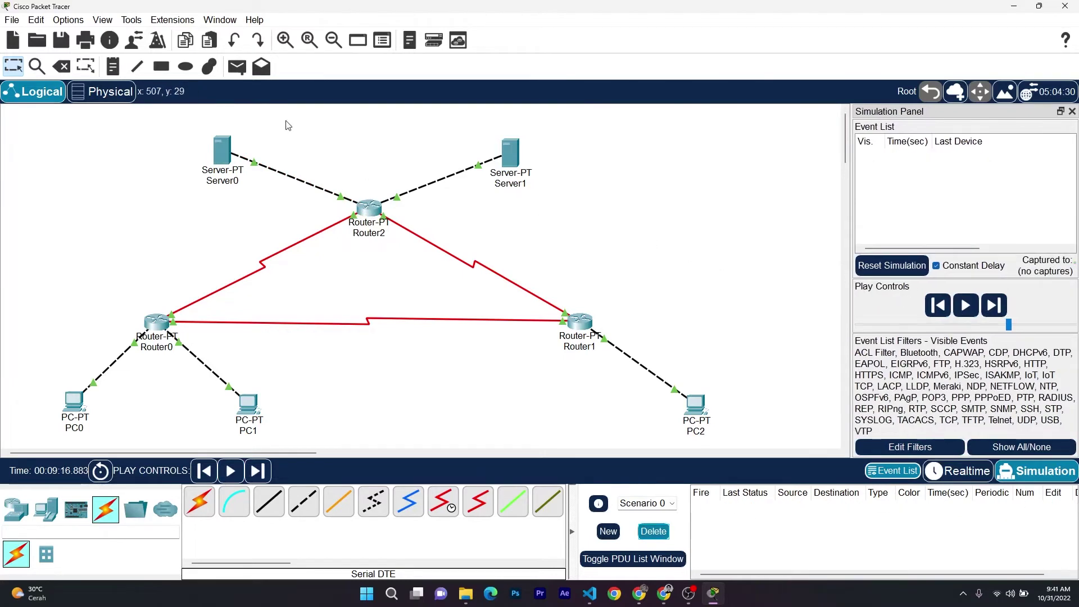
Remove the static route 192.168.1.0/25 via 12.12.12.1 from Router2's configuration
{"action": "left_click", "coordinate": [369, 210]}
{"action": "left_click", "coordinate": [370, 217]}
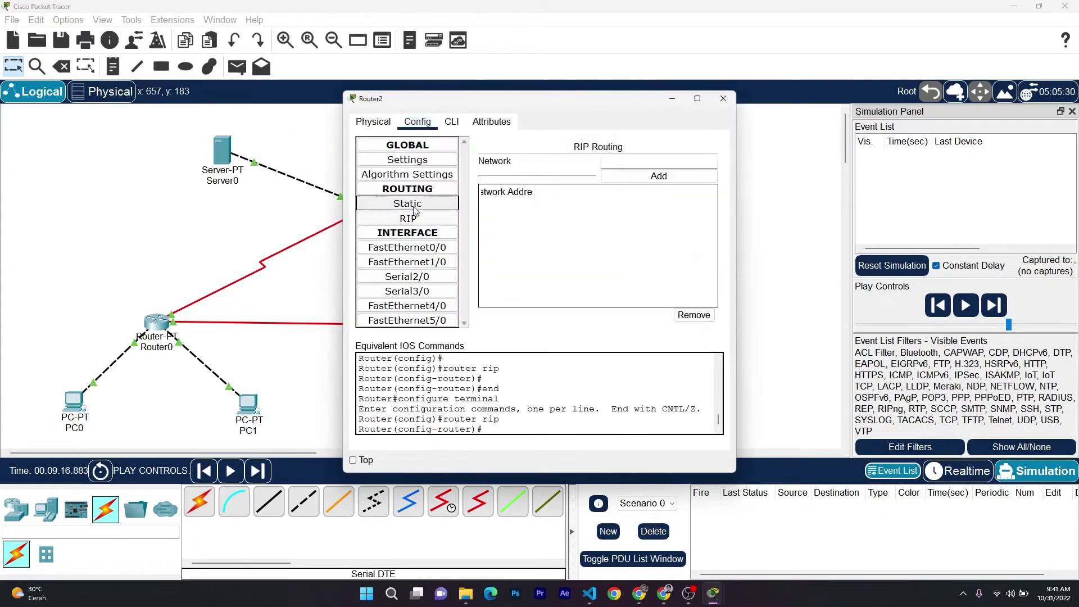
{"action": "left_click", "coordinate": [393, 203]}
{"action": "left_click", "coordinate": [578, 264]}
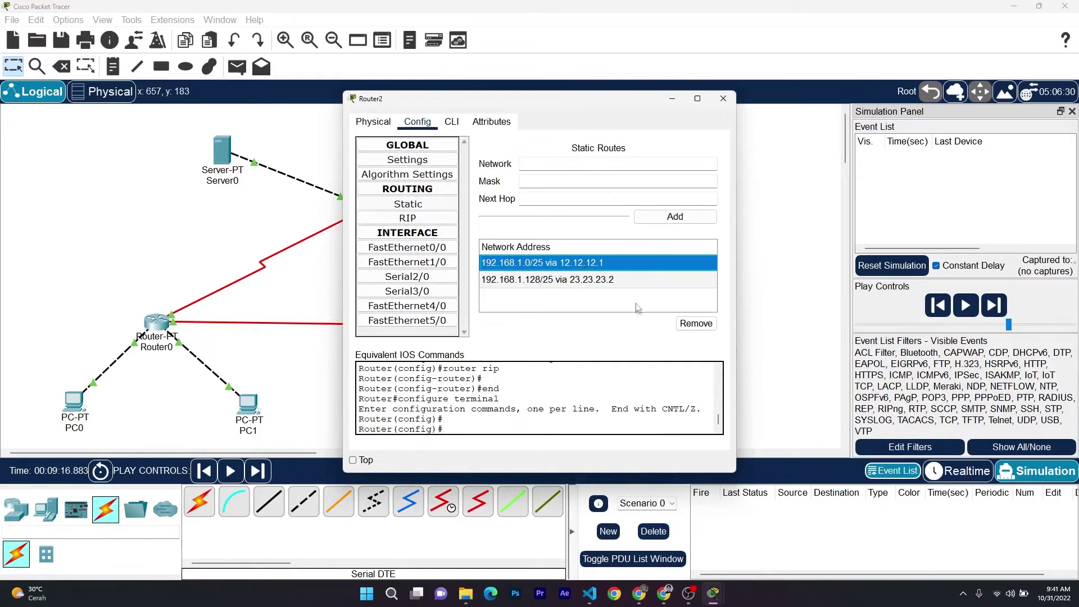
{"action": "left_click", "coordinate": [695, 323]}
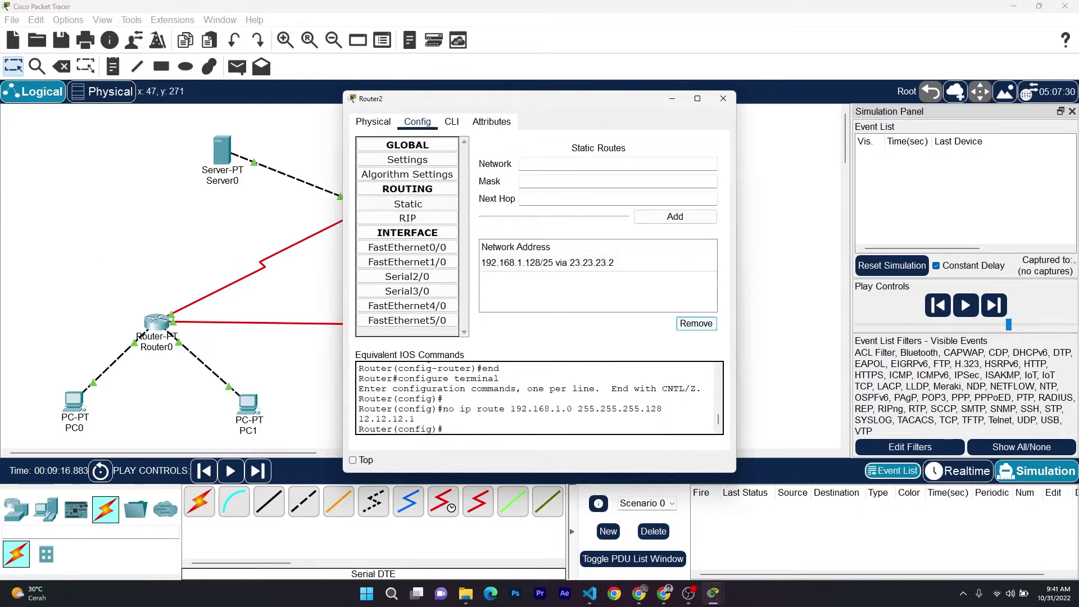
Add a static route on Router2 to network 192.168.1.0 with mask 255.255.255.128 and next hop 13.13.13.1, and close its configuration window
{"action": "key", "text": "alt+Tab"}
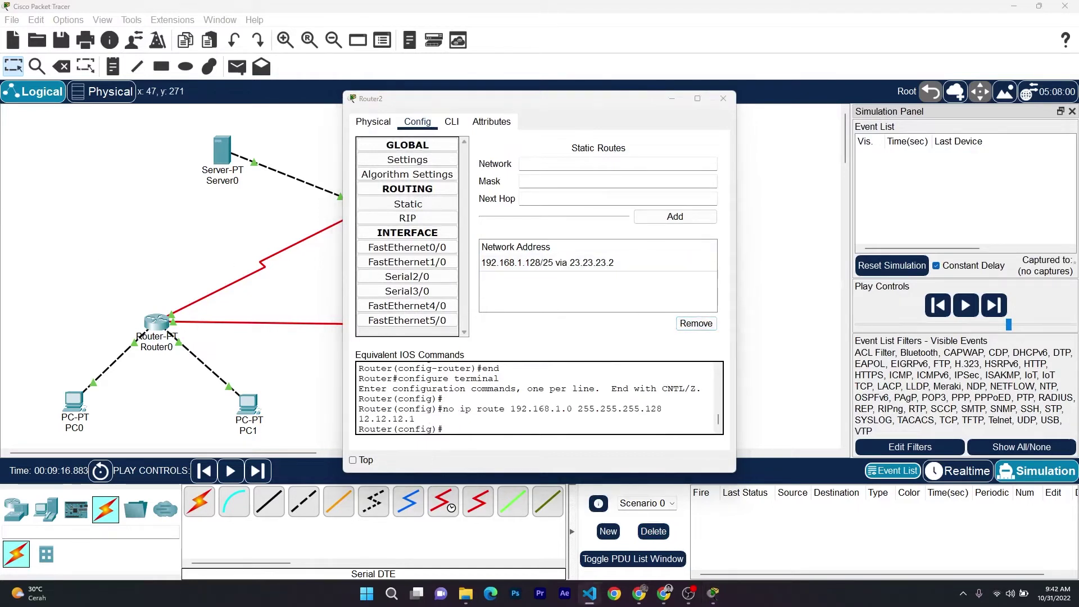
{"action": "left_click", "coordinate": [603, 164]}
{"action": "type", "text": "192.168.1.0"}
{"action": "key", "text": "alt+Tab"}
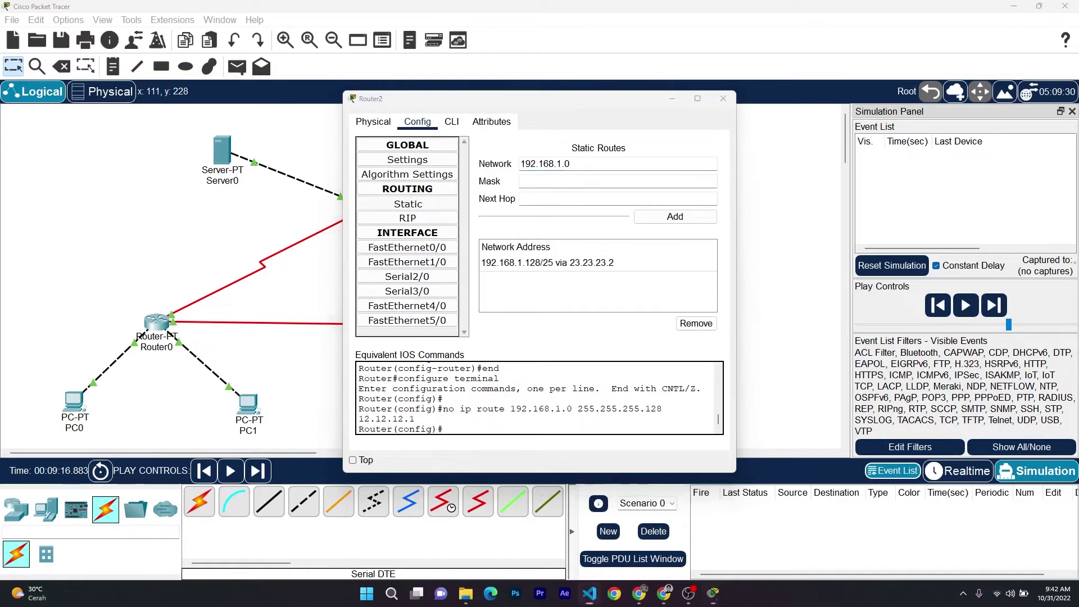
{"action": "key", "text": "alt+Tab"}
{"action": "key", "text": "Tab"}
{"action": "type", "text": "255.255.255.128"}
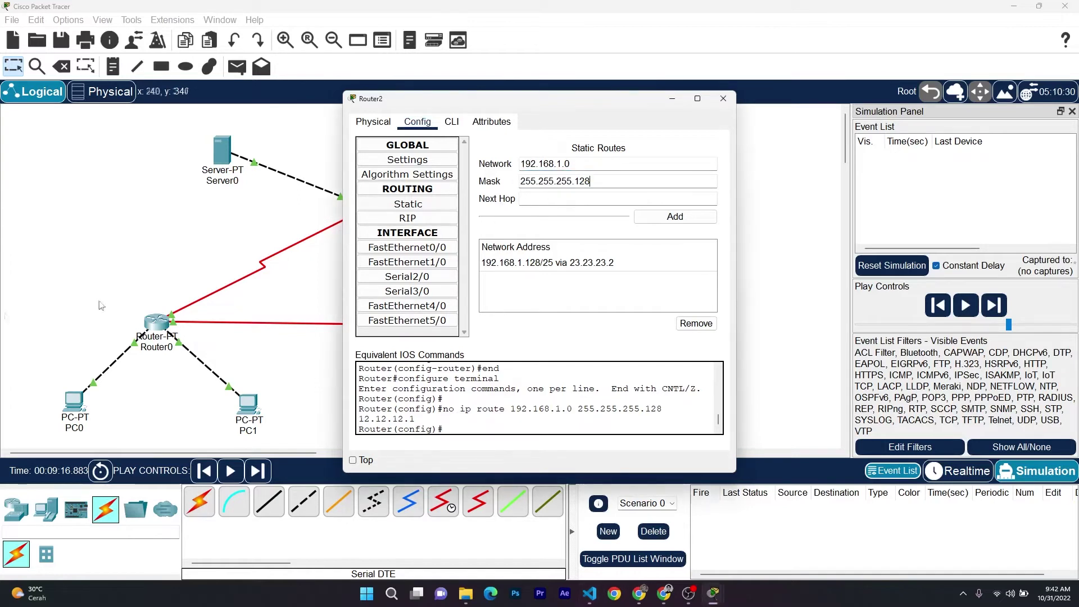
{"action": "key", "text": "alt+Tab"}
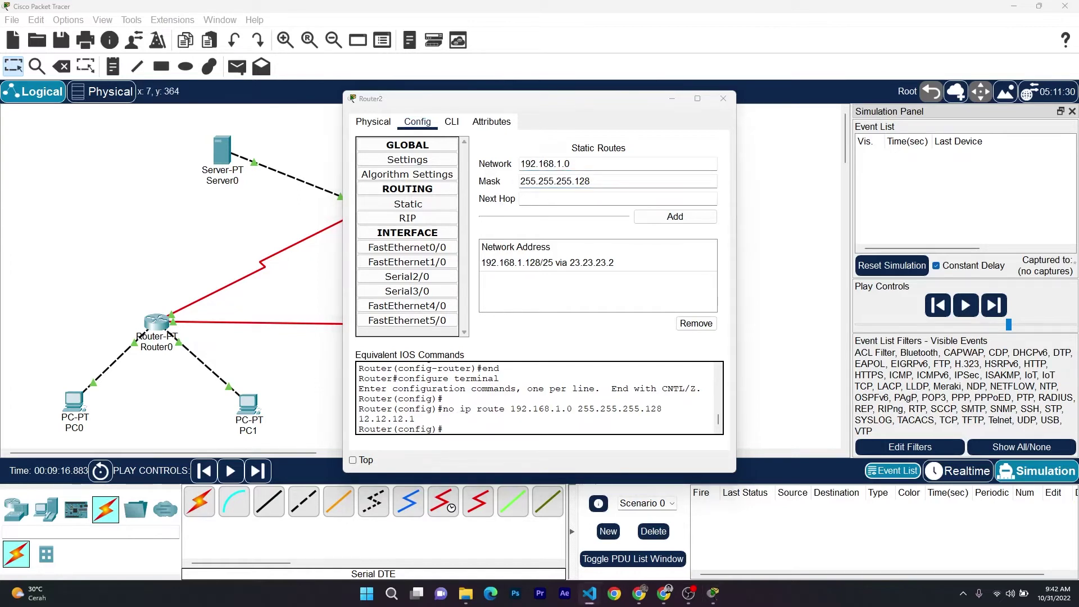
{"action": "left_click", "coordinate": [626, 203]}
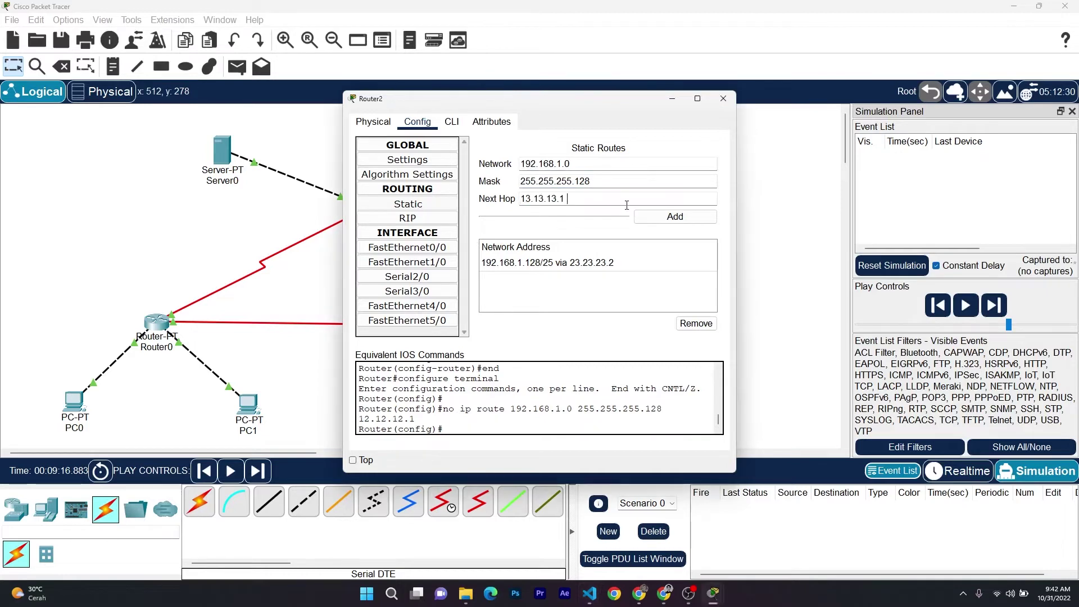
{"action": "left_click", "coordinate": [649, 220]}
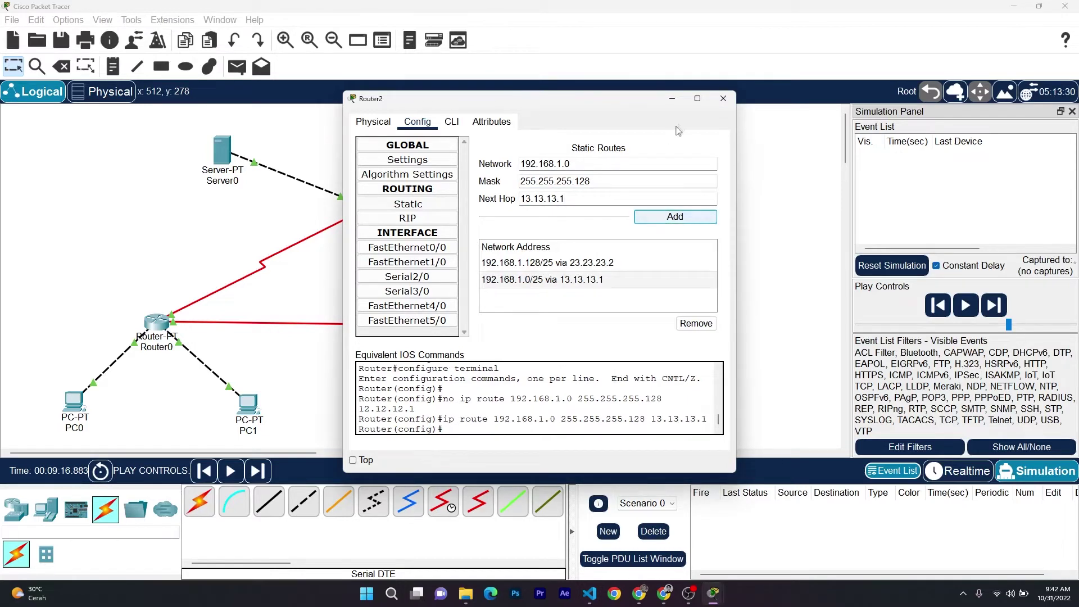
{"action": "left_click", "coordinate": [723, 98]}
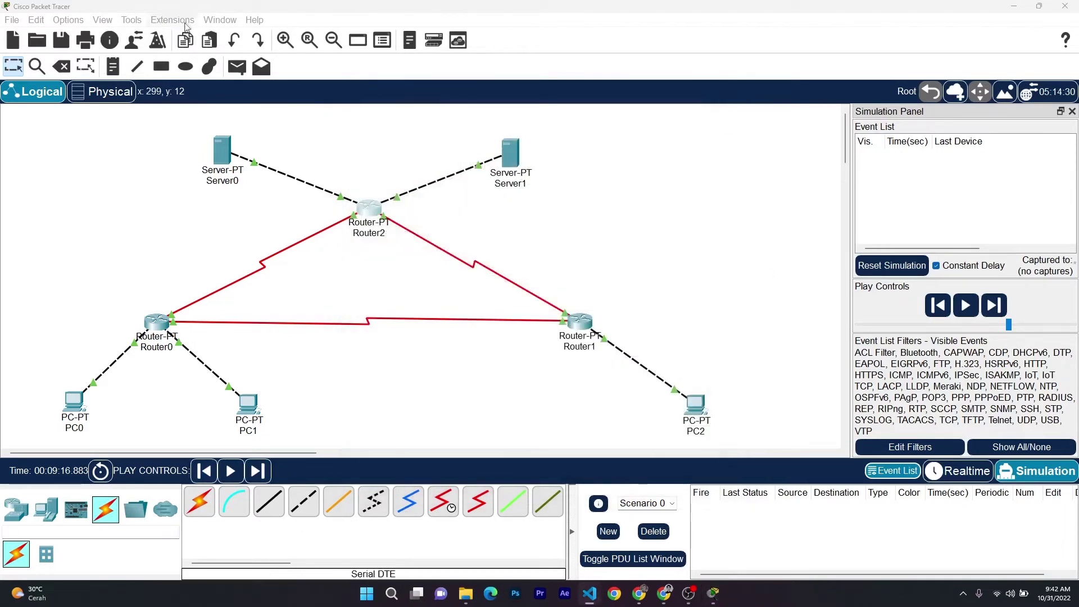
Repeat the simulated simple PDU from PC0 to Server0 with Router2's new route, pause it and delete the test entry
{"action": "left_click", "coordinate": [237, 67]}
{"action": "left_click", "coordinate": [75, 402]}
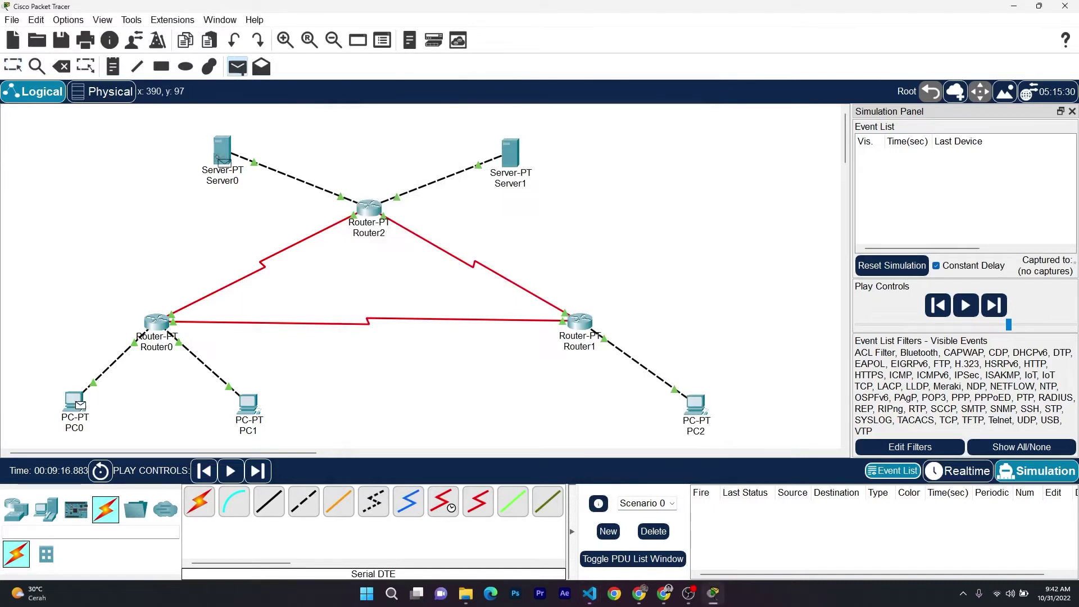
{"action": "left_click", "coordinate": [220, 158]}
{"action": "left_click", "coordinate": [972, 306]}
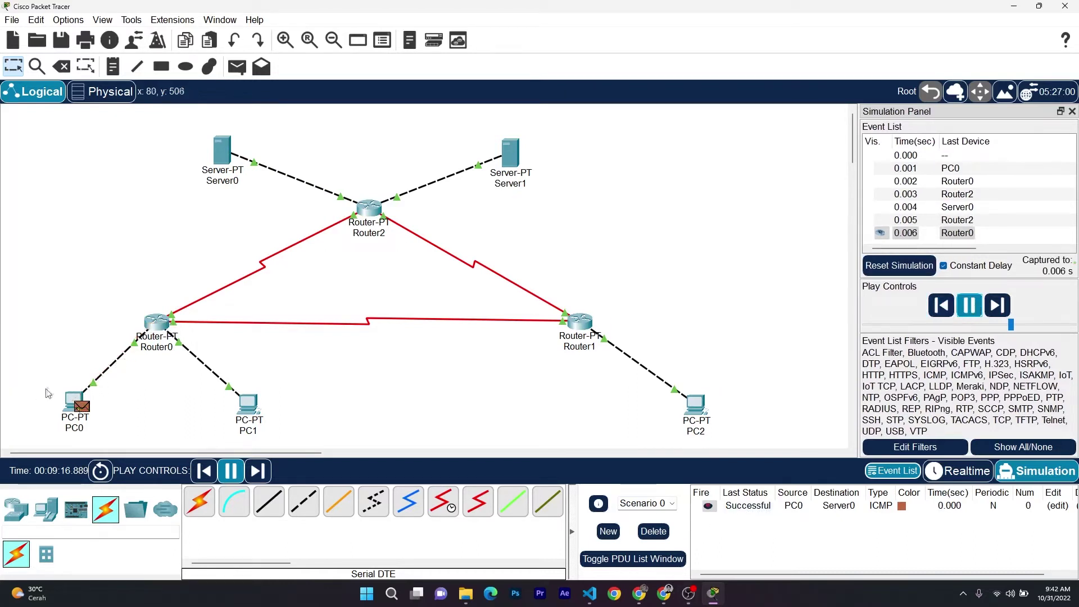
{"action": "left_click", "coordinate": [967, 306]}
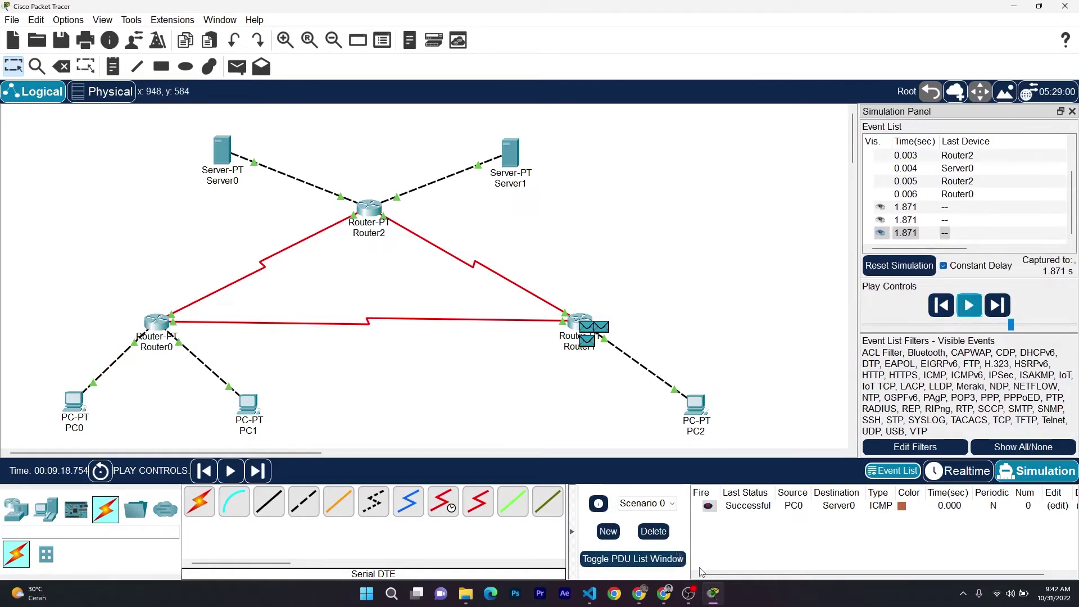
{"action": "left_click", "coordinate": [652, 531]}
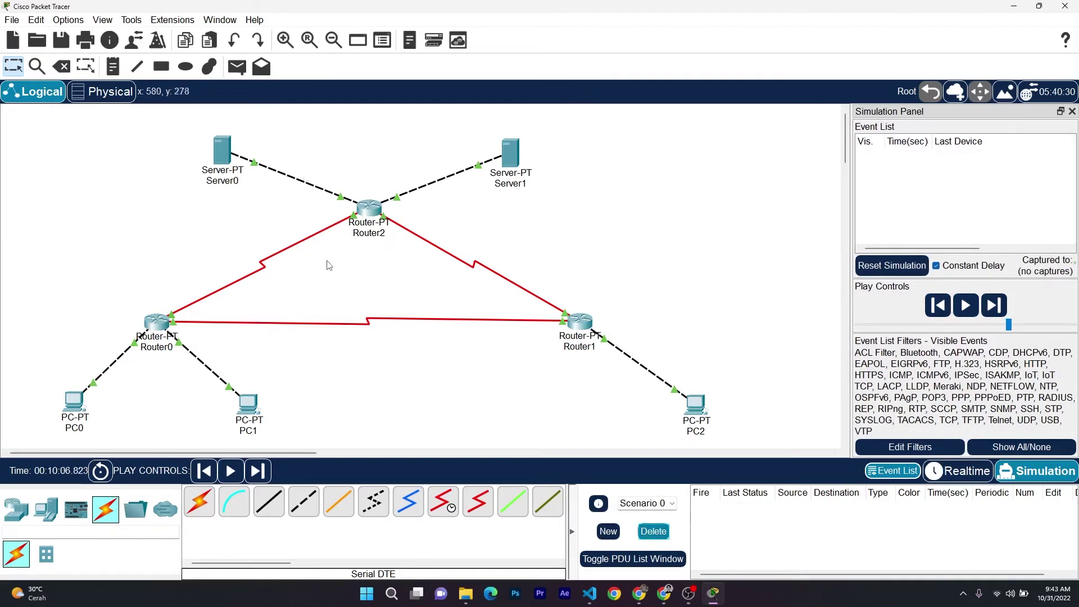
Simulate a simple PDU from PC0 to Server1 and delete the scenario's test entry
{"action": "left_click", "coordinate": [236, 66]}
{"action": "left_click", "coordinate": [73, 402]}
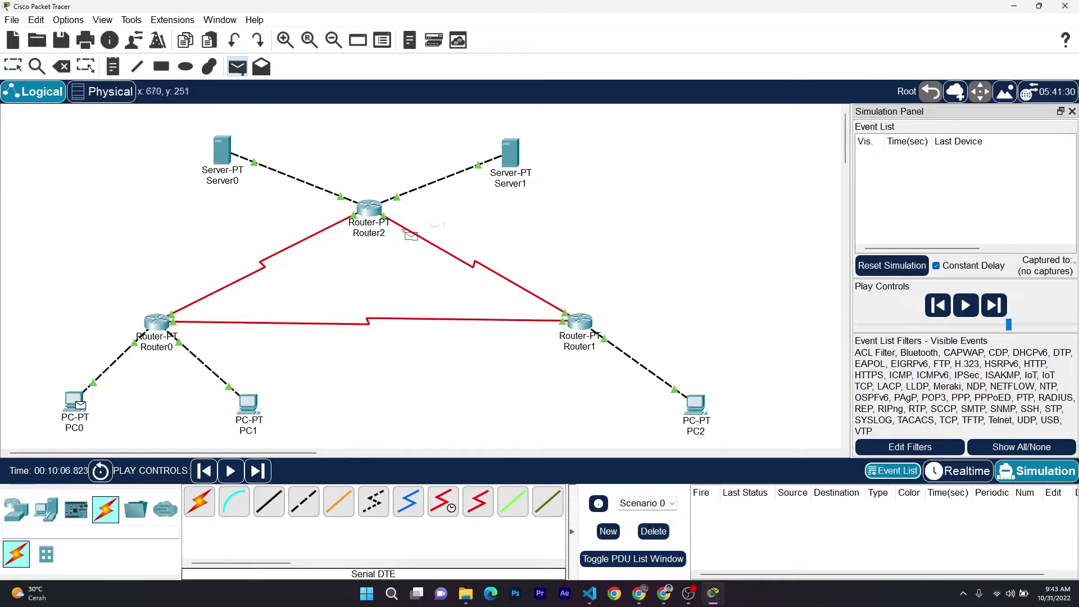
{"action": "left_click", "coordinate": [509, 155]}
{"action": "left_click", "coordinate": [972, 304]}
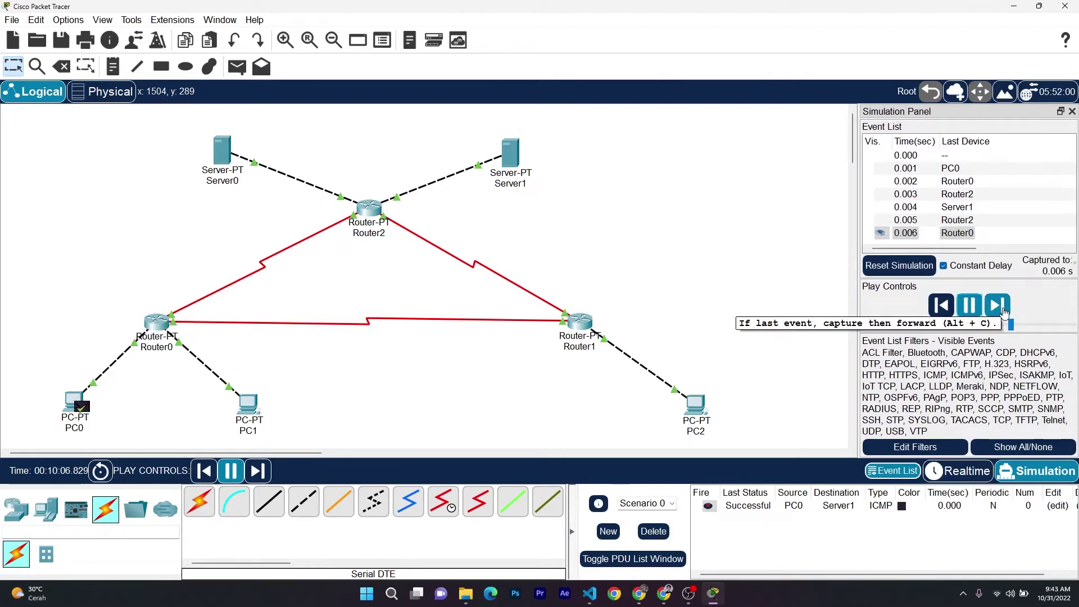
{"action": "left_click", "coordinate": [657, 537]}
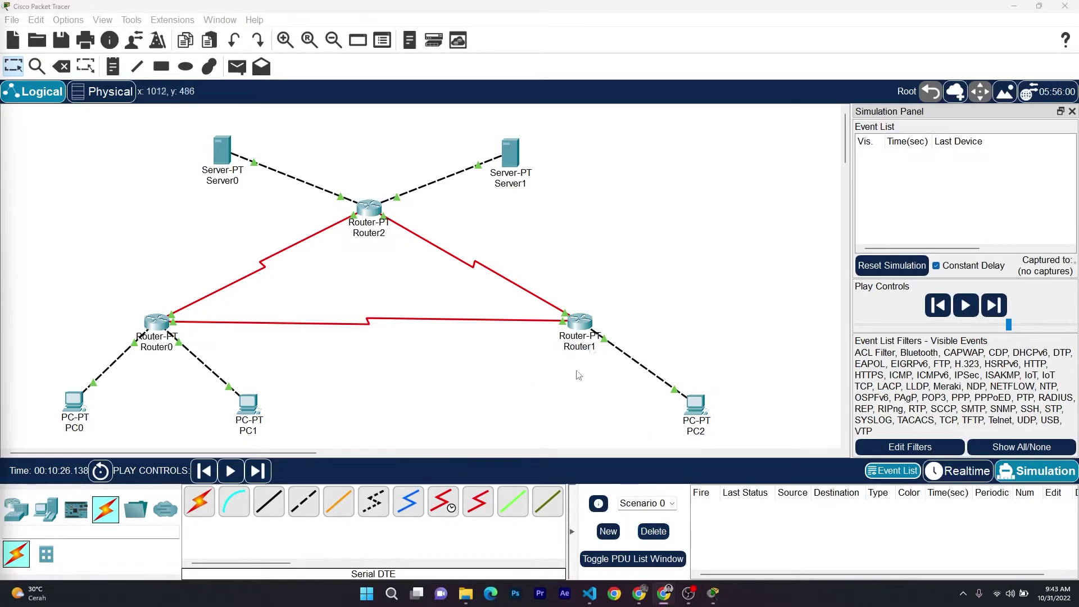
Simulate a simple PDU from PC2 to PC0 and delete the scenario's test entry
{"action": "left_click", "coordinate": [235, 67]}
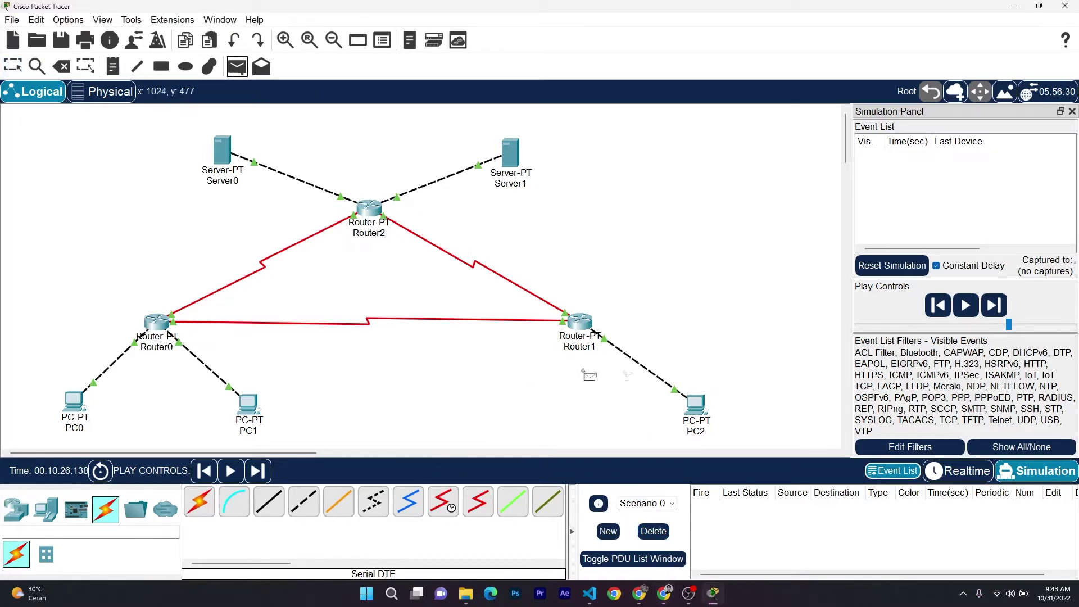
{"action": "left_click", "coordinate": [697, 403]}
{"action": "left_click", "coordinate": [74, 401]}
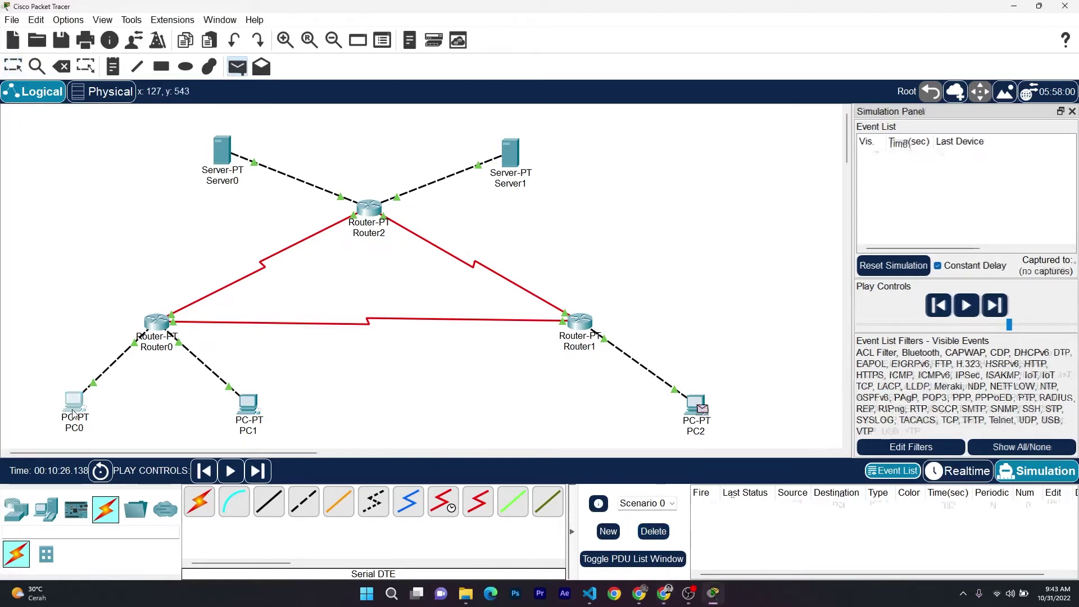
{"action": "left_click", "coordinate": [973, 304]}
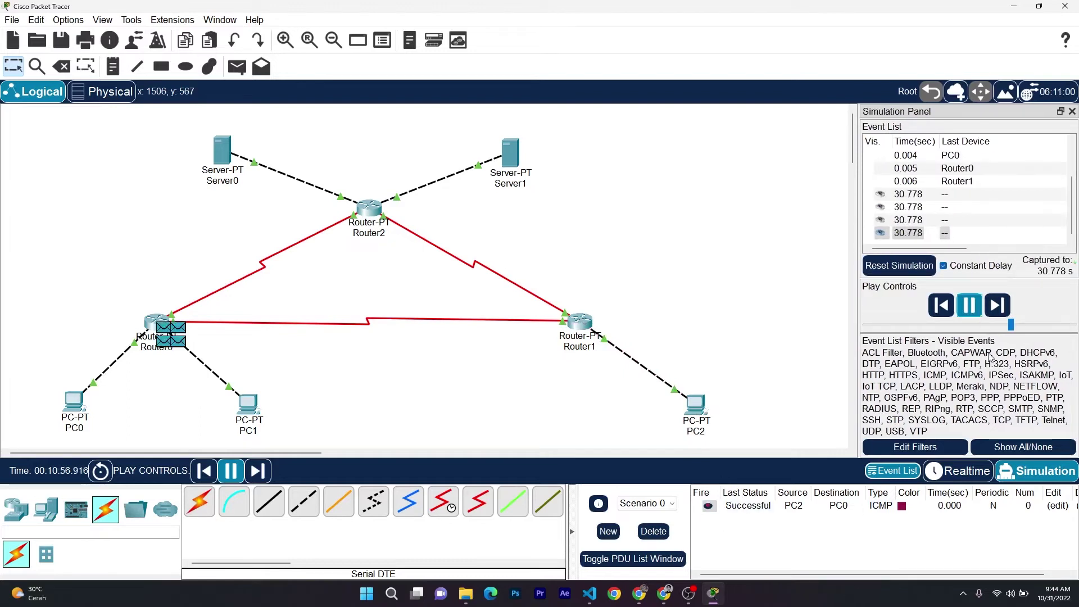
{"action": "left_click", "coordinate": [653, 533]}
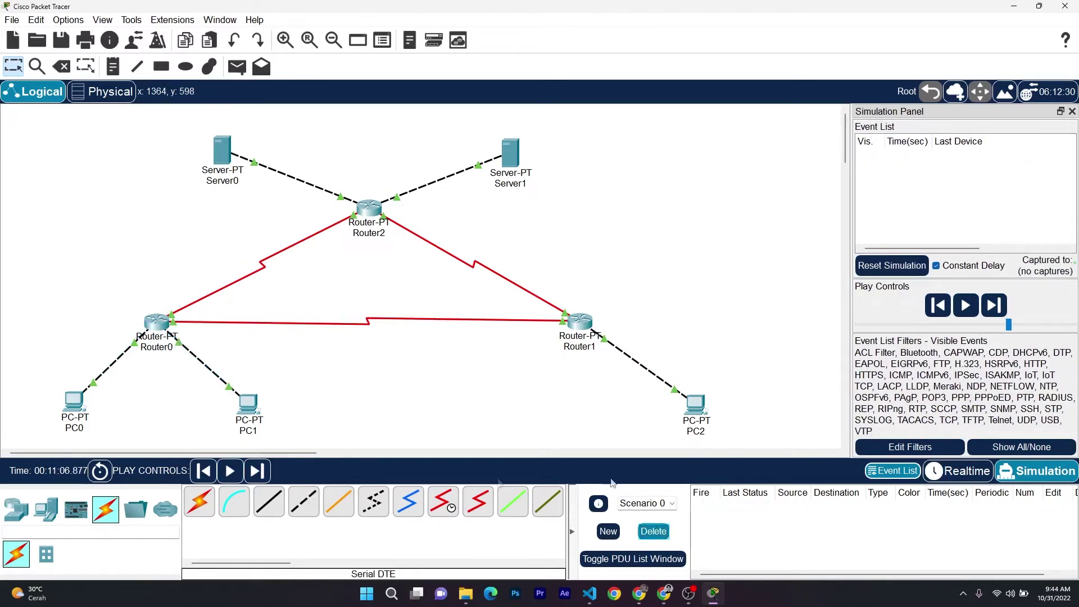
Simulate a simple PDU from PC2 to PC1, pause the playback and delete the scenario's test entry
{"action": "left_click", "coordinate": [237, 67]}
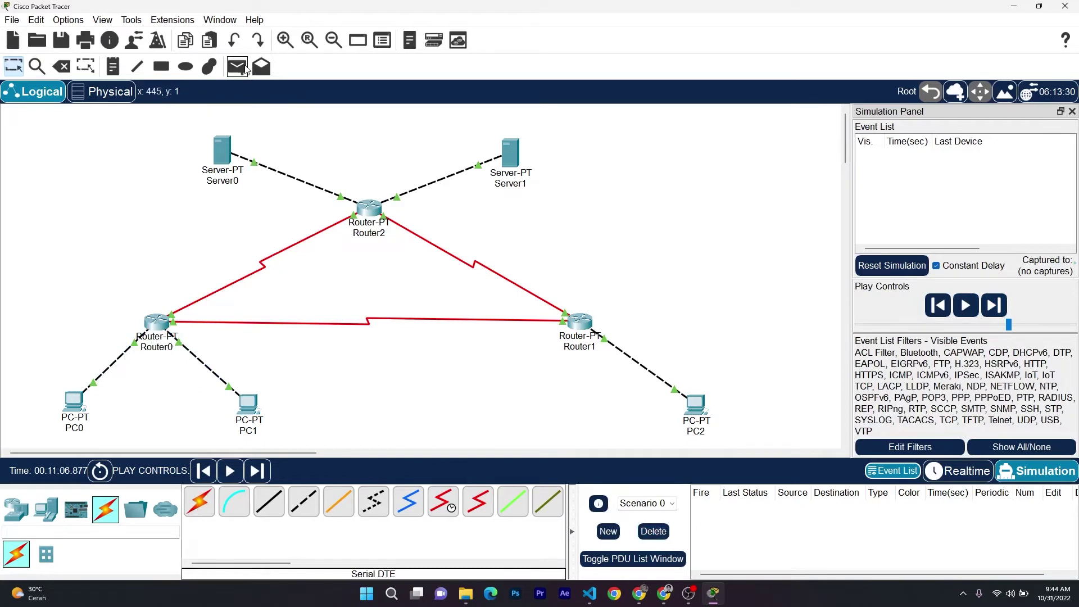
{"action": "left_click", "coordinate": [697, 404]}
{"action": "left_click", "coordinate": [248, 405]}
{"action": "left_click", "coordinate": [966, 306]}
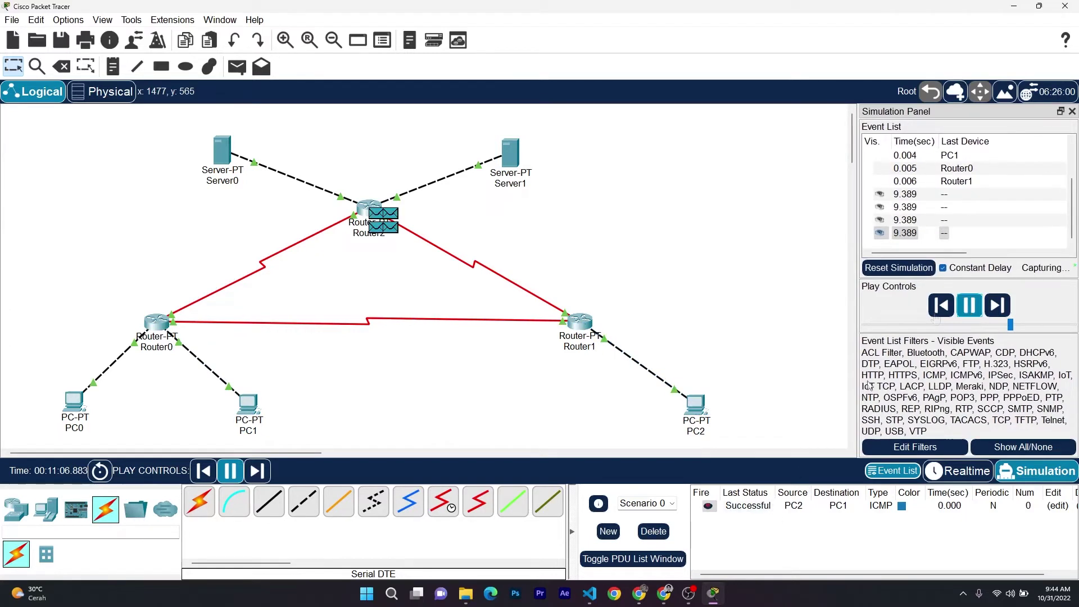
{"action": "left_click", "coordinate": [968, 308]}
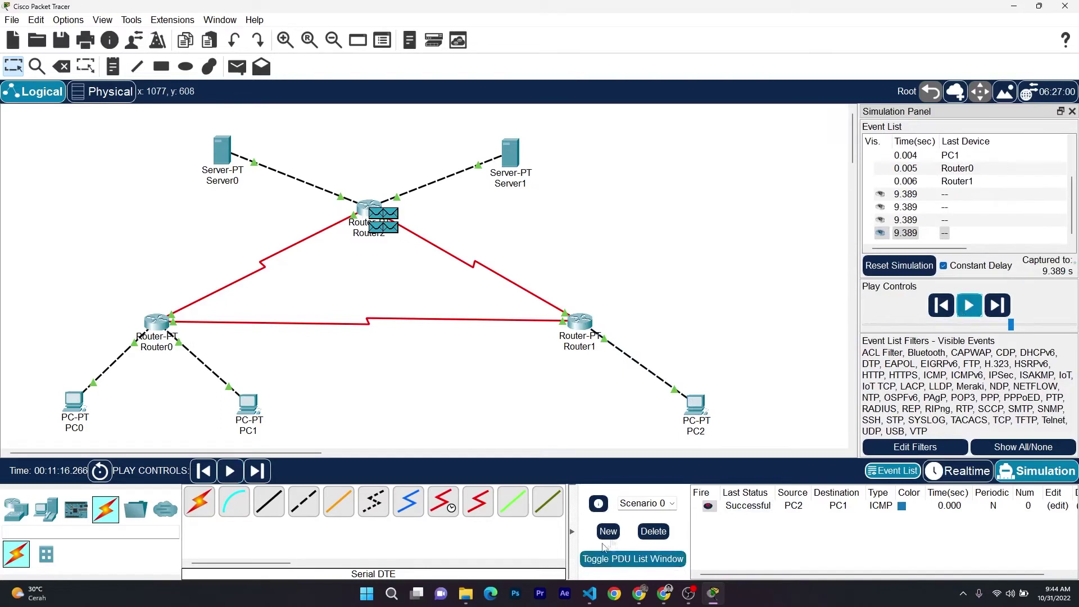
{"action": "left_click", "coordinate": [642, 535]}
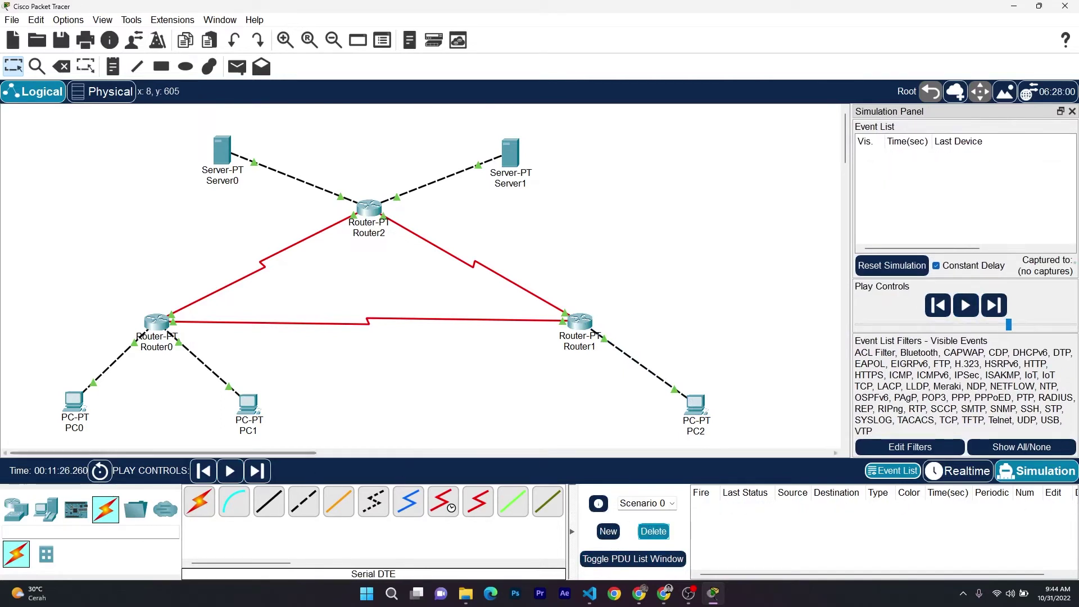
Simulate a simple PDU from PC2 to Server0 and delete the scenario's test entry
{"action": "left_click", "coordinate": [236, 66]}
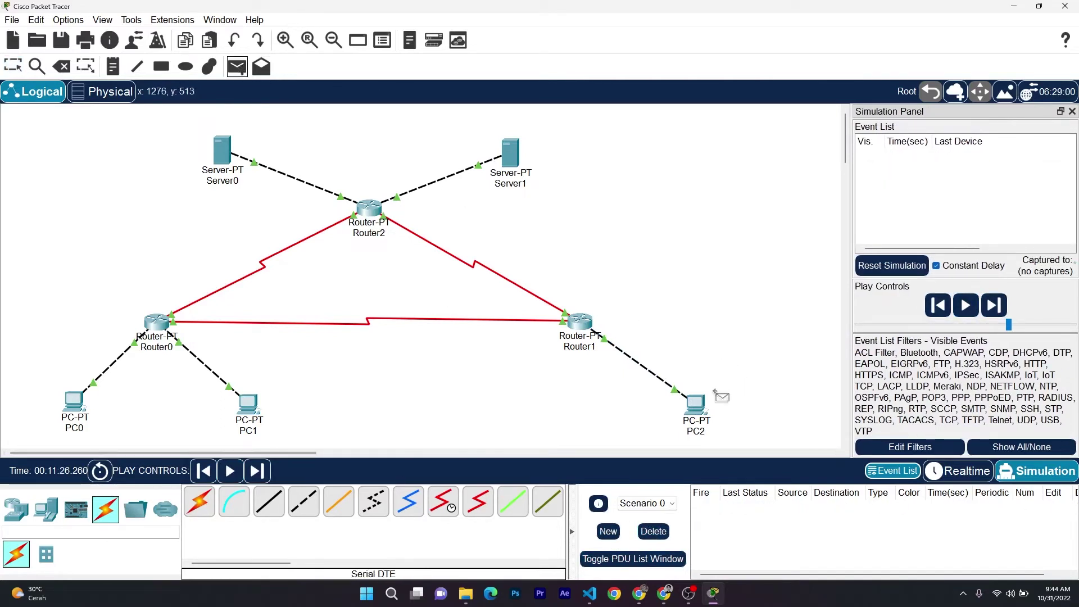
{"action": "left_click", "coordinate": [702, 412]}
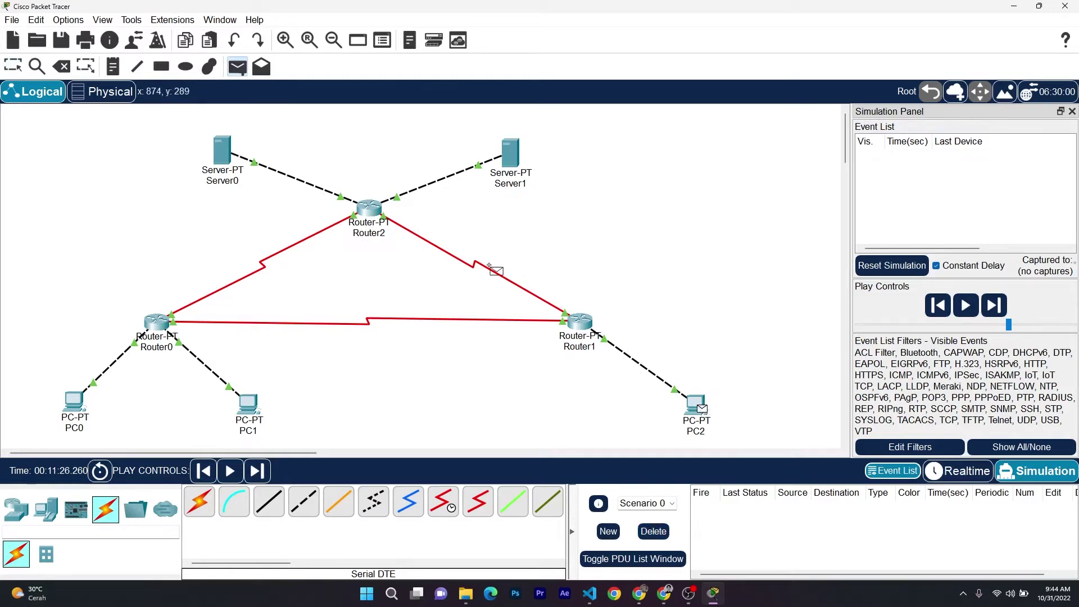
{"action": "left_click", "coordinate": [218, 149]}
{"action": "left_click", "coordinate": [965, 305]}
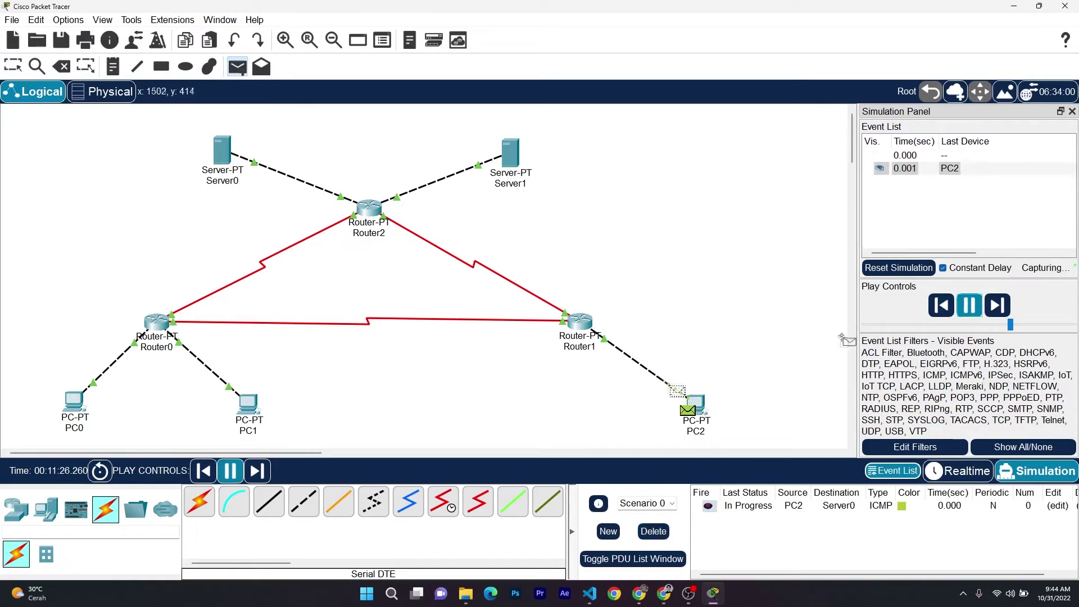
{"action": "key", "text": "Escape"}
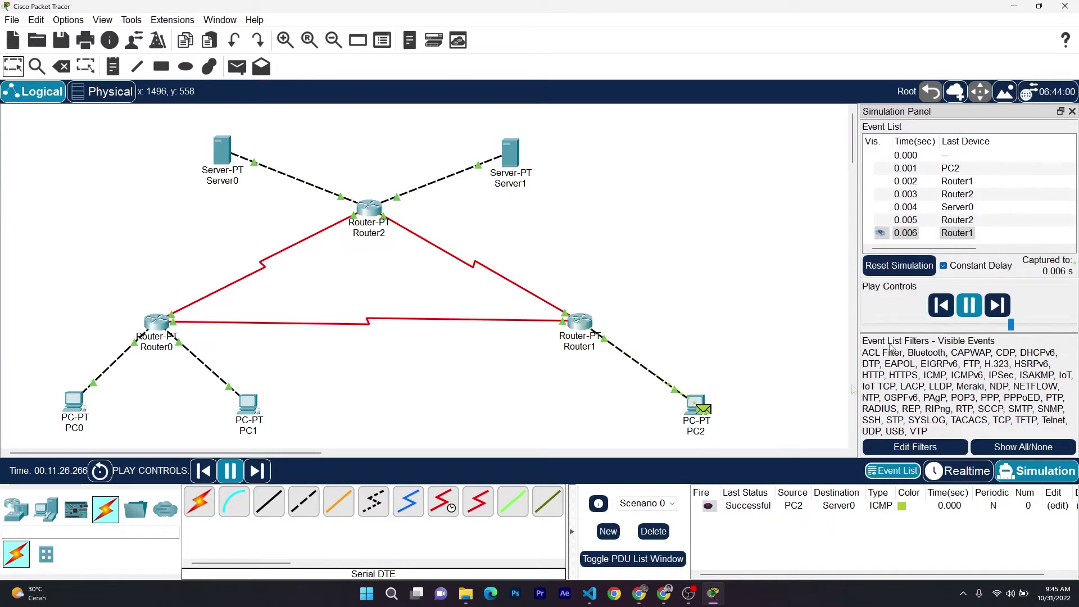
{"action": "left_click", "coordinate": [652, 531]}
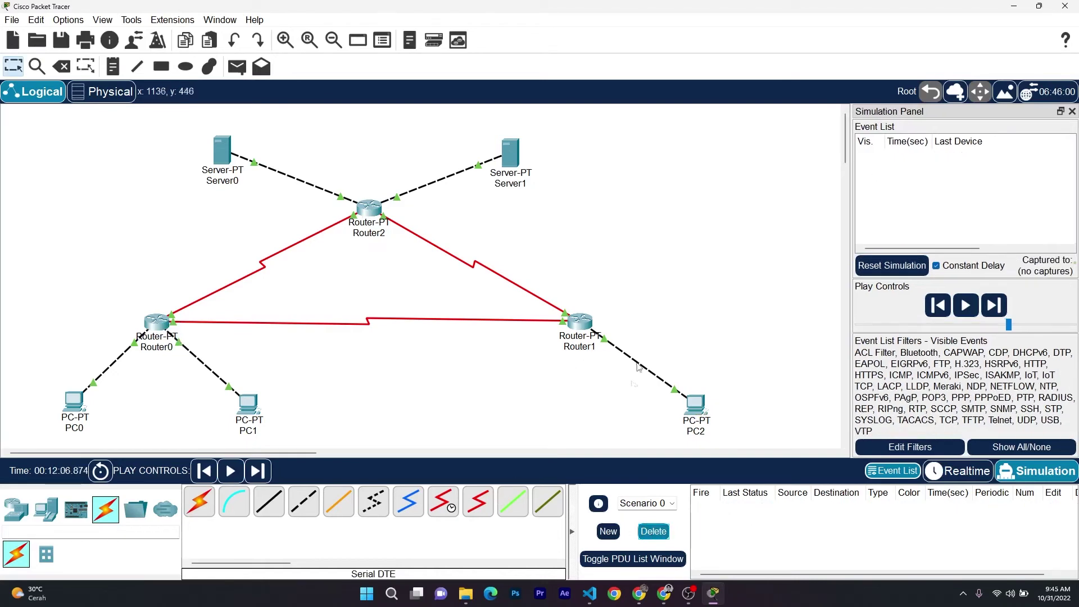
Simulate a simple PDU from PC2 to Server1 and delete the scenario's test entry
{"action": "left_click", "coordinate": [236, 66]}
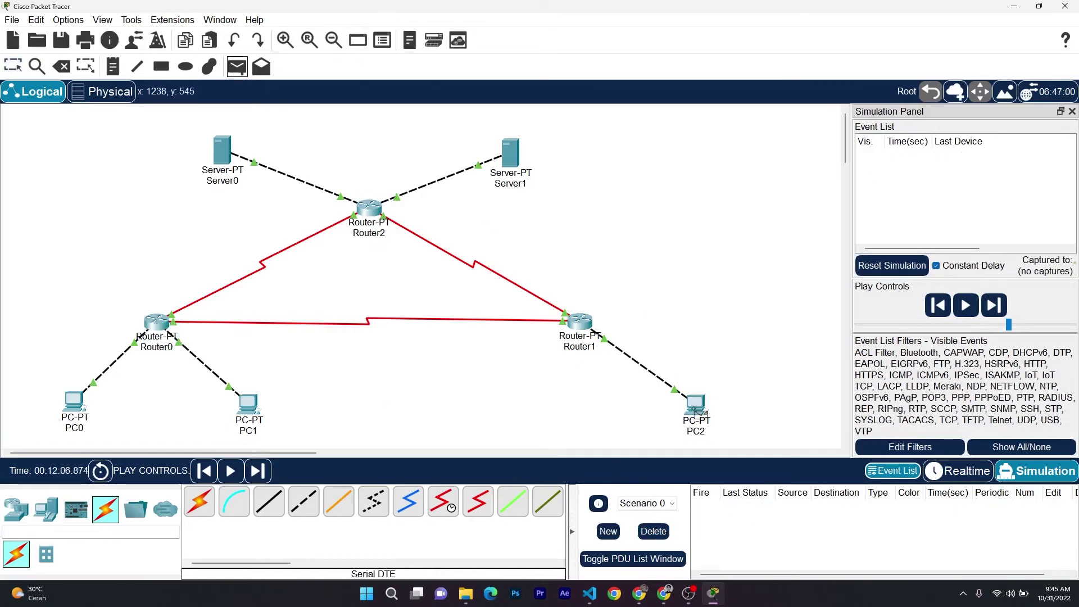
{"action": "left_click", "coordinate": [694, 408]}
{"action": "left_click", "coordinate": [510, 153]}
{"action": "left_click", "coordinate": [971, 304]}
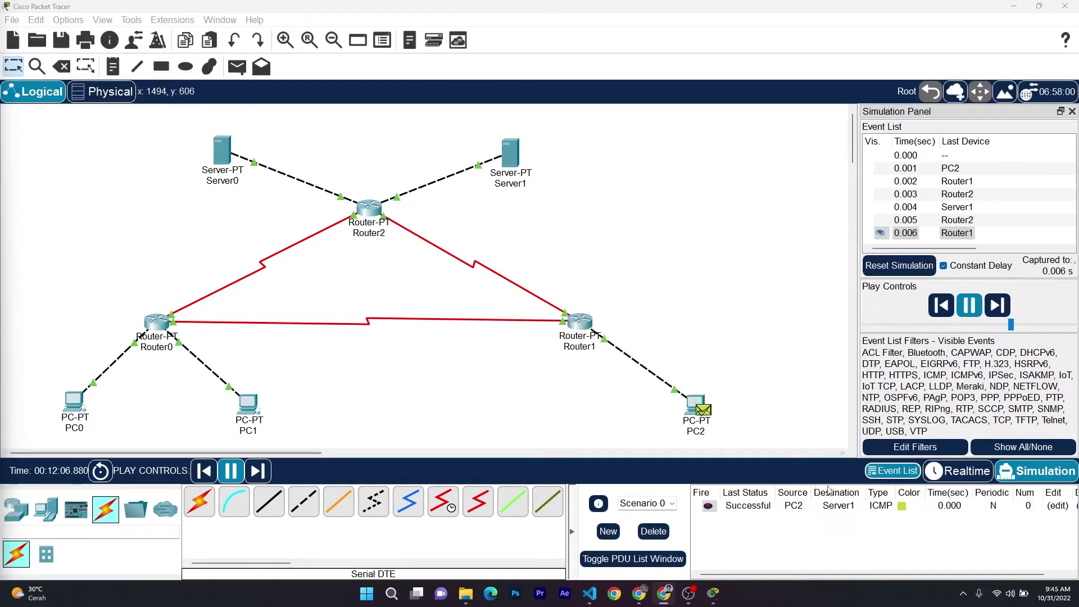
{"action": "left_click", "coordinate": [659, 535]}
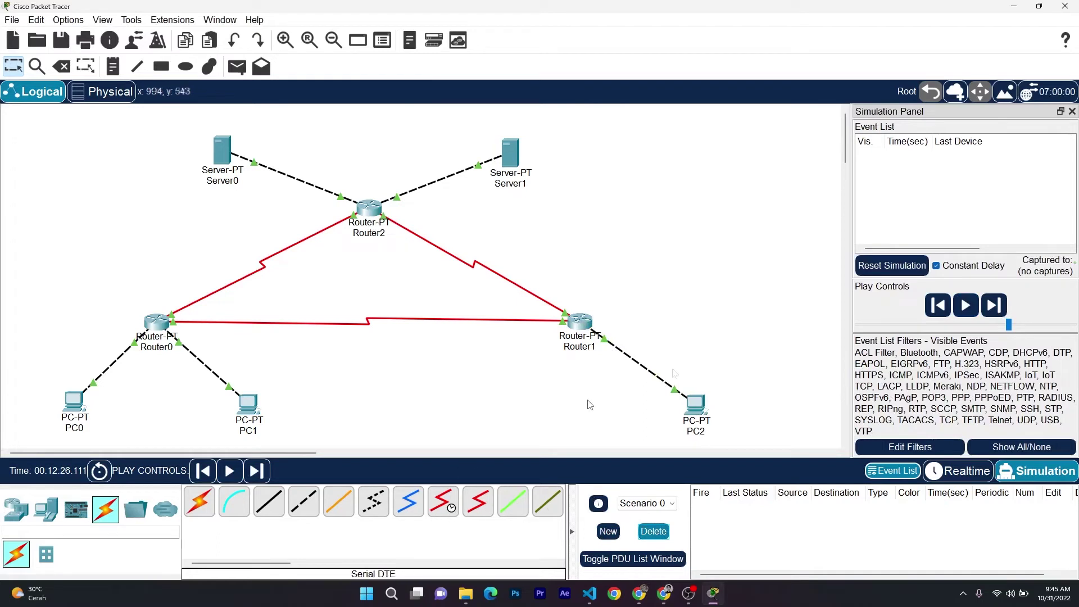
Simulate a simple PDU from Server0 to Server1 and delete the scenario's test entry
{"action": "left_click", "coordinate": [237, 66]}
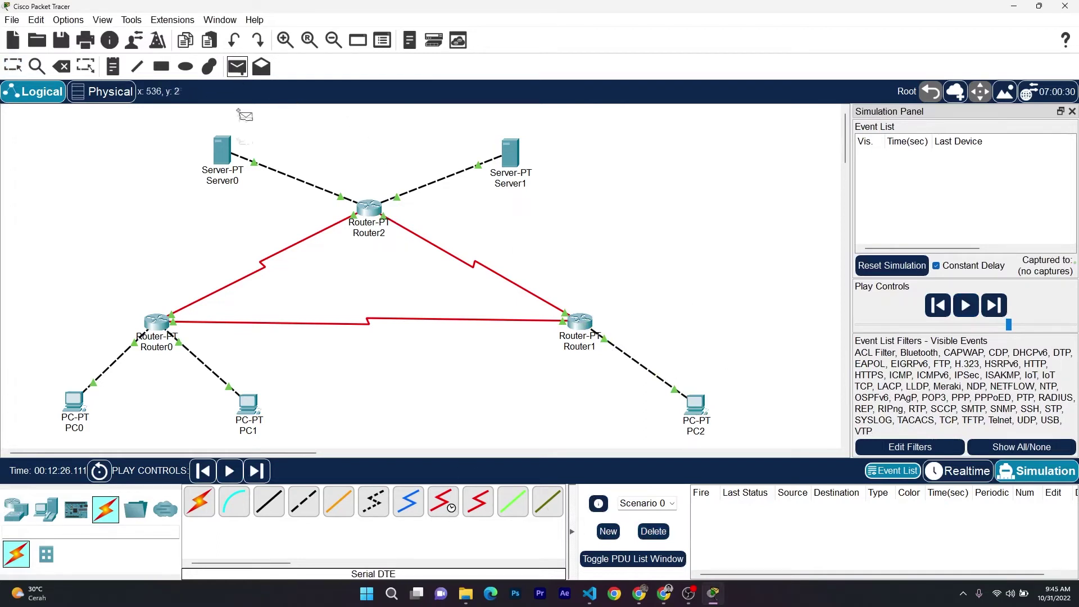
{"action": "left_click", "coordinate": [224, 151]}
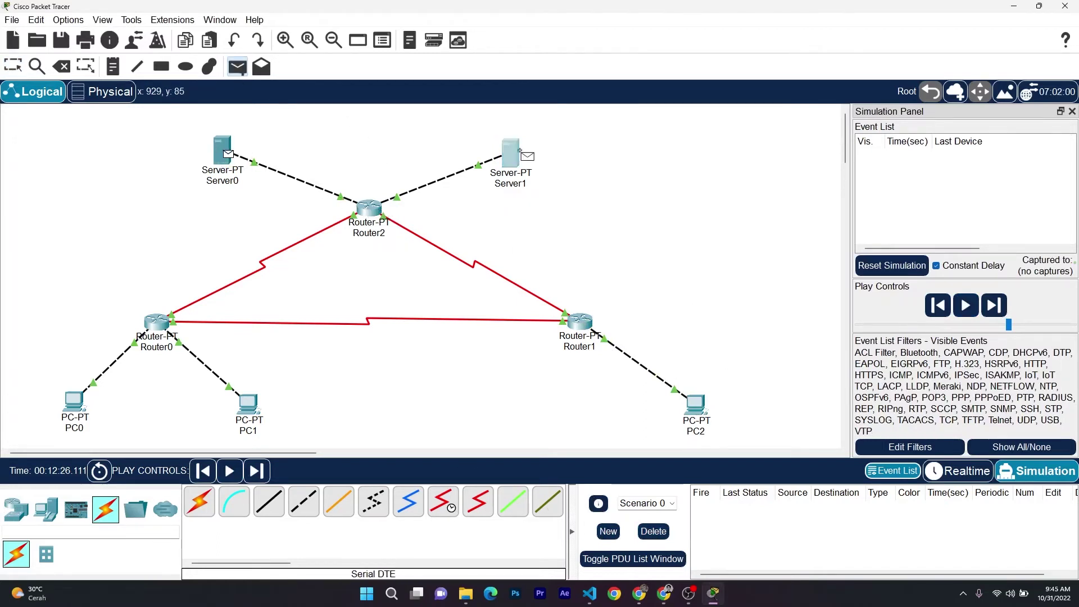
{"action": "left_click", "coordinate": [509, 153]}
{"action": "left_click", "coordinate": [970, 304]}
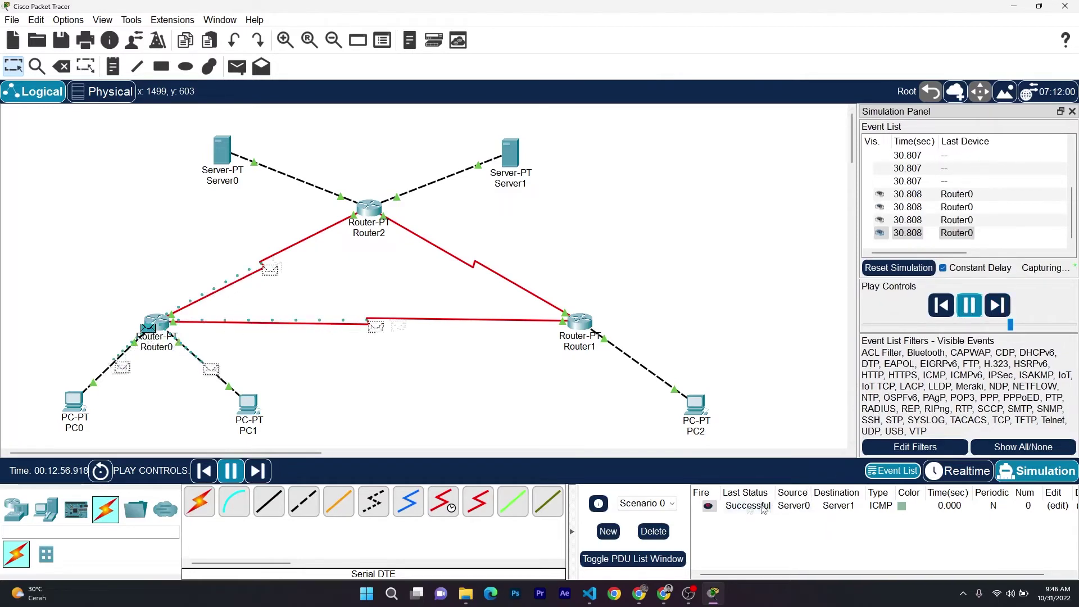
{"action": "left_click", "coordinate": [653, 531]}
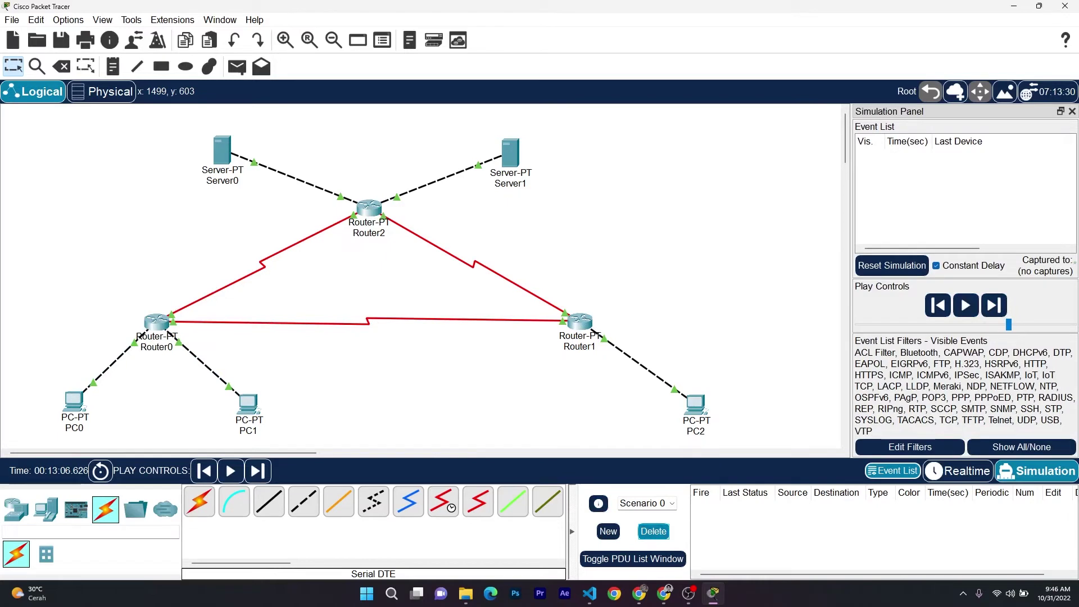
Simulate a simple PDU from Server0 to PC0 and delete the scenario's test entry
{"action": "left_click", "coordinate": [237, 67]}
{"action": "left_click", "coordinate": [220, 151]}
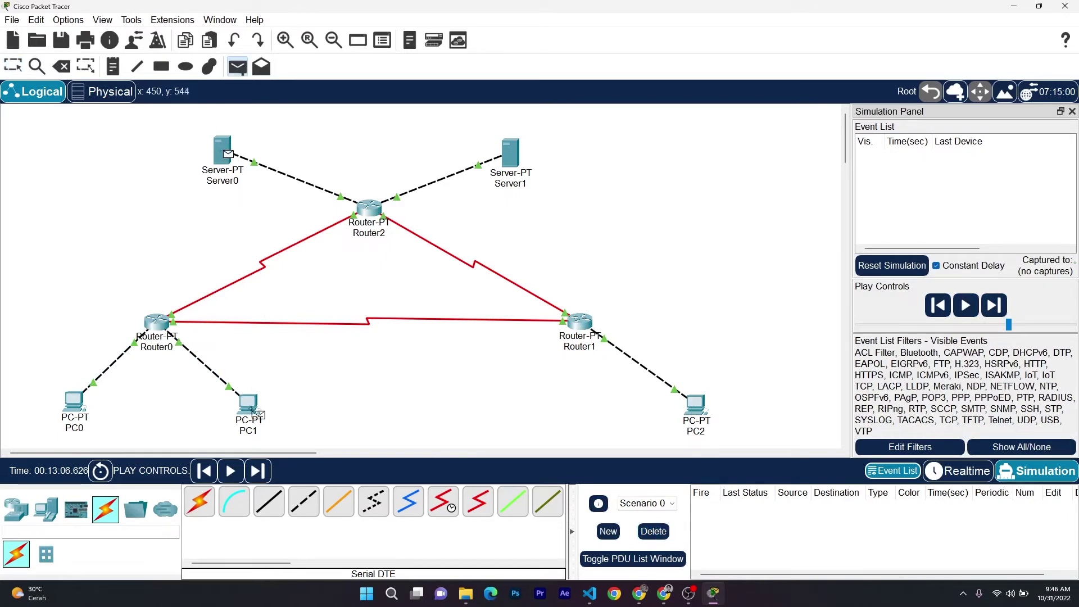
{"action": "left_click", "coordinate": [77, 407]}
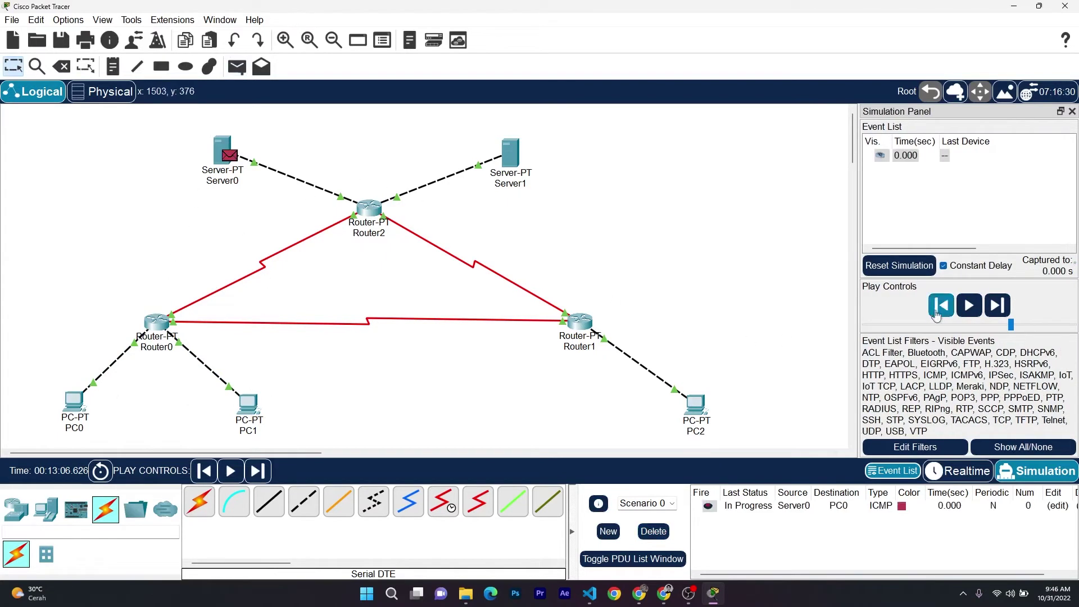
{"action": "left_click", "coordinate": [969, 305]}
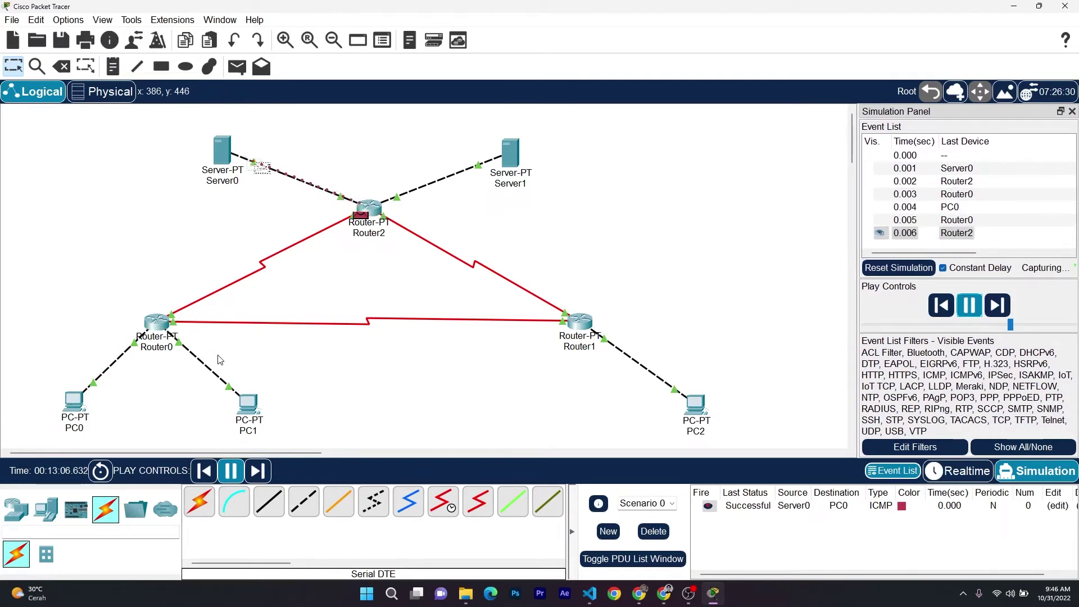
{"action": "left_click", "coordinate": [653, 531]}
Simulate a simple PDU from Server0 to PC1 and delete the scenario's test entry
{"action": "left_click", "coordinate": [236, 67]}
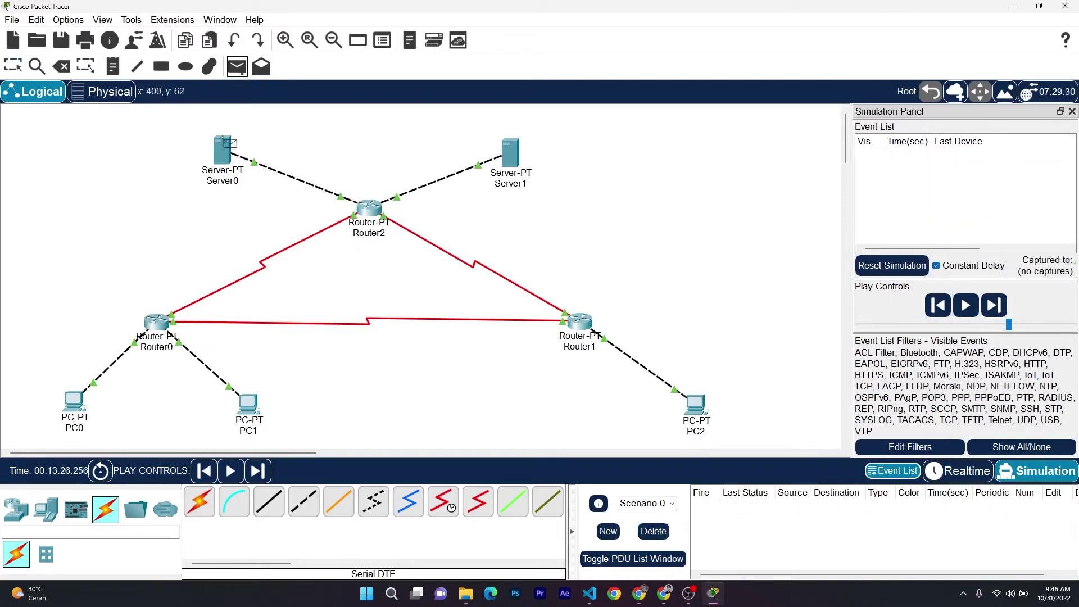
{"action": "left_click", "coordinate": [225, 147]}
{"action": "left_click", "coordinate": [250, 405]}
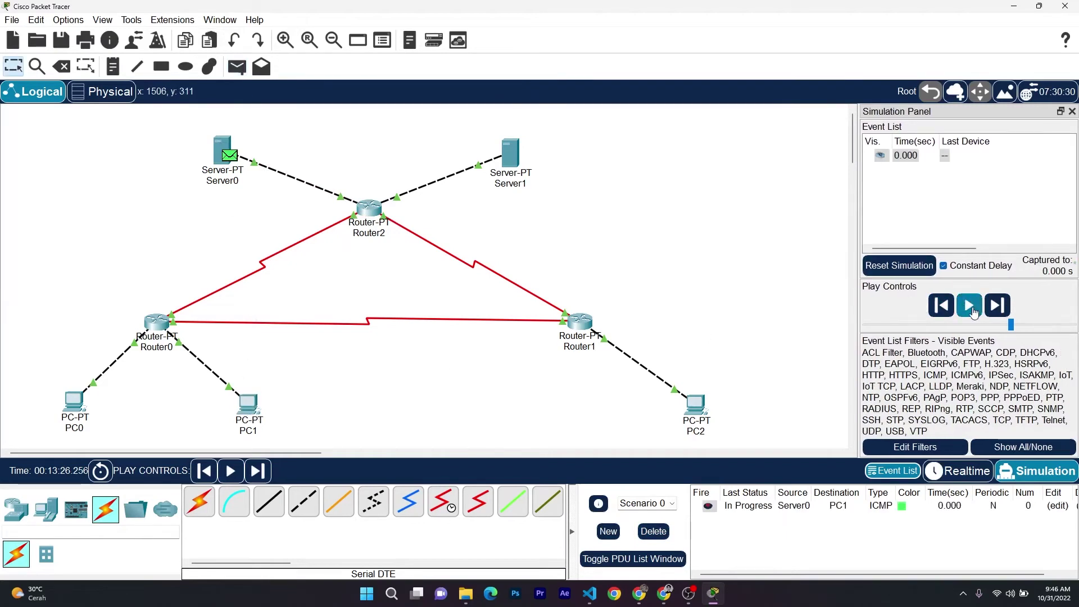
{"action": "left_click", "coordinate": [969, 306]}
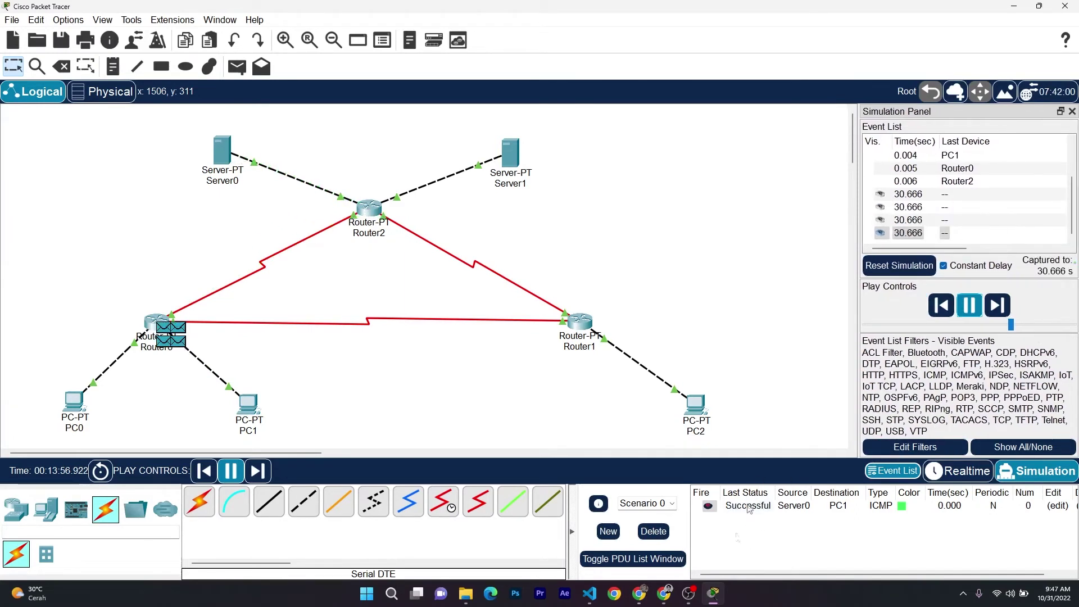
{"action": "left_click", "coordinate": [653, 531]}
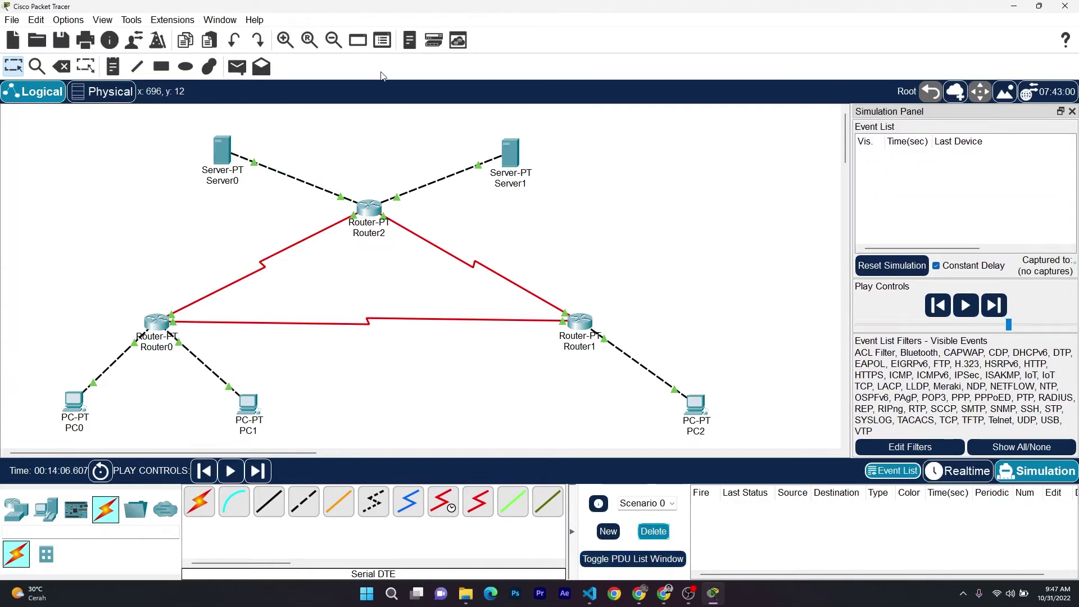
Simulate a simple PDU from Server0 to PC2, pause the playback and delete the scenario's test entry
{"action": "left_click", "coordinate": [237, 67]}
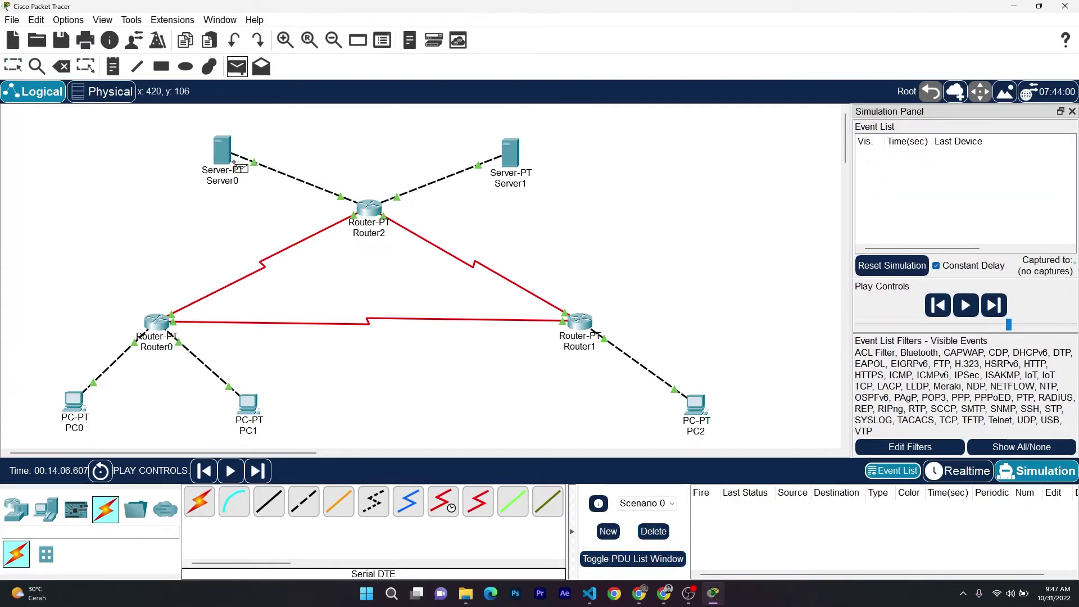
{"action": "left_click", "coordinate": [225, 152]}
{"action": "left_click", "coordinate": [697, 404]}
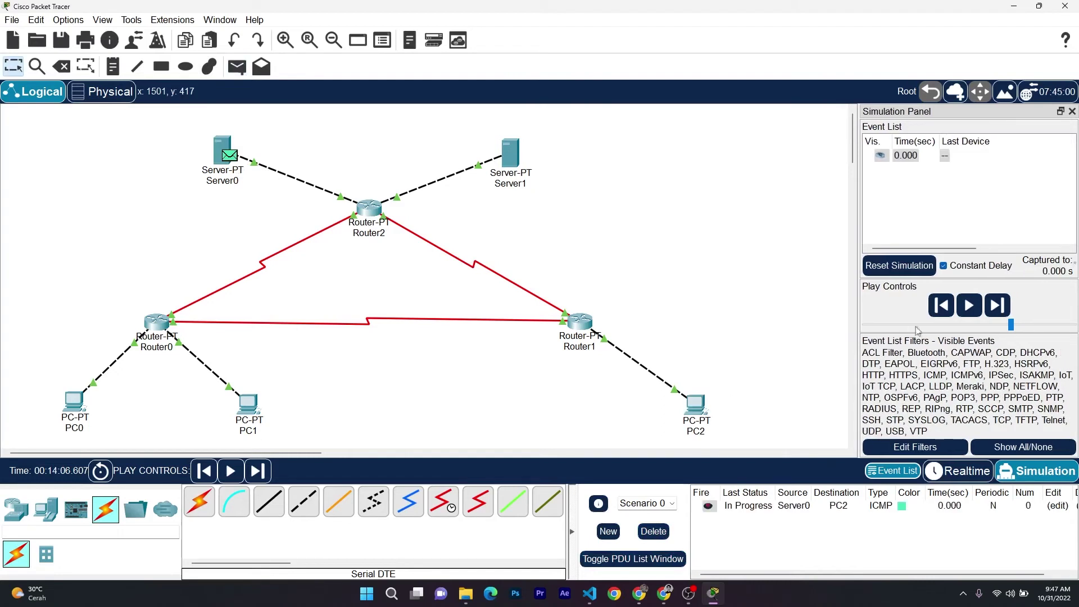
{"action": "left_click", "coordinate": [968, 306]}
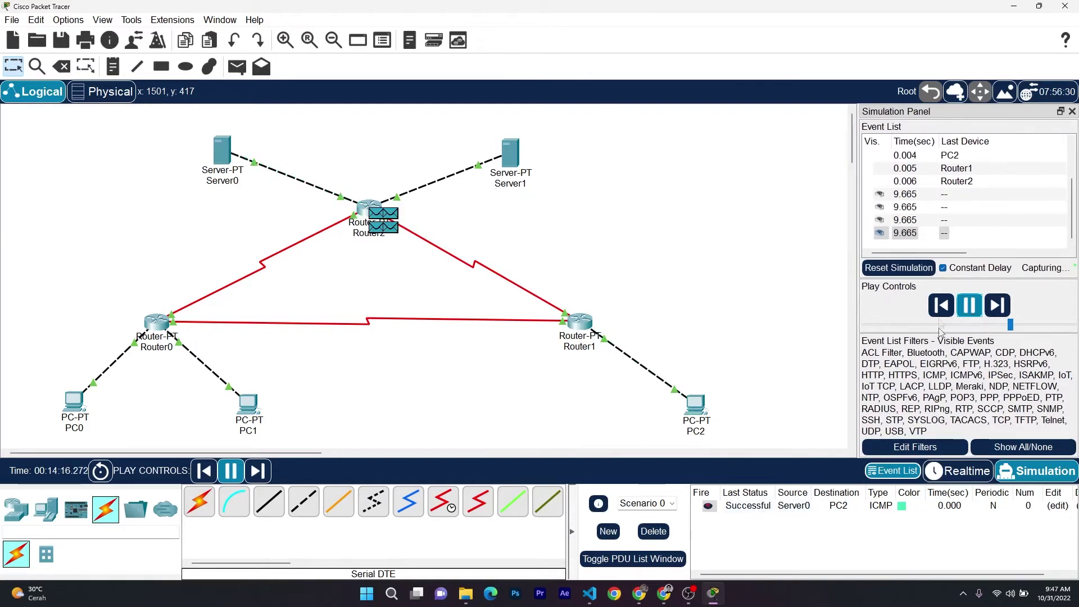
{"action": "left_click", "coordinate": [969, 305]}
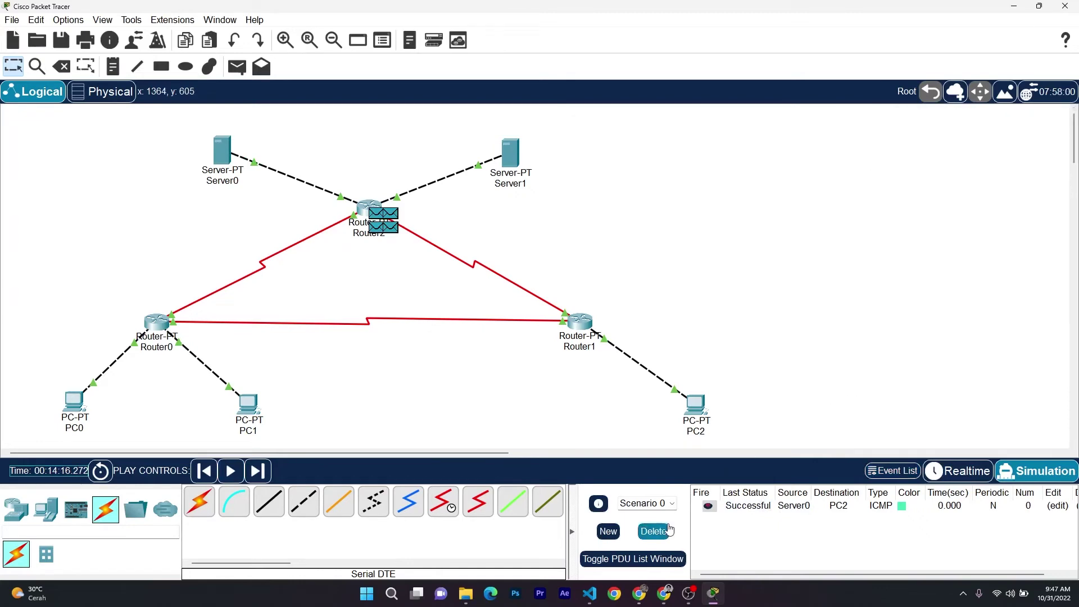
{"action": "left_click", "coordinate": [653, 531]}
Return to realtime mode and run tracert 192.168.1.65 in PC0's command prompt
{"action": "left_click", "coordinate": [962, 471]}
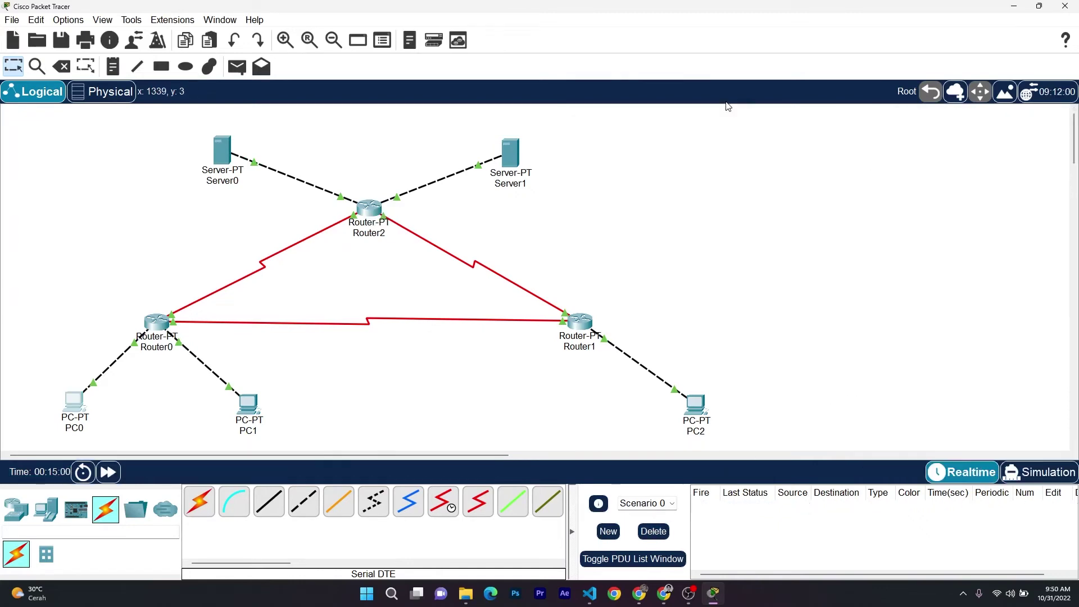
{"action": "left_click", "coordinate": [73, 402]}
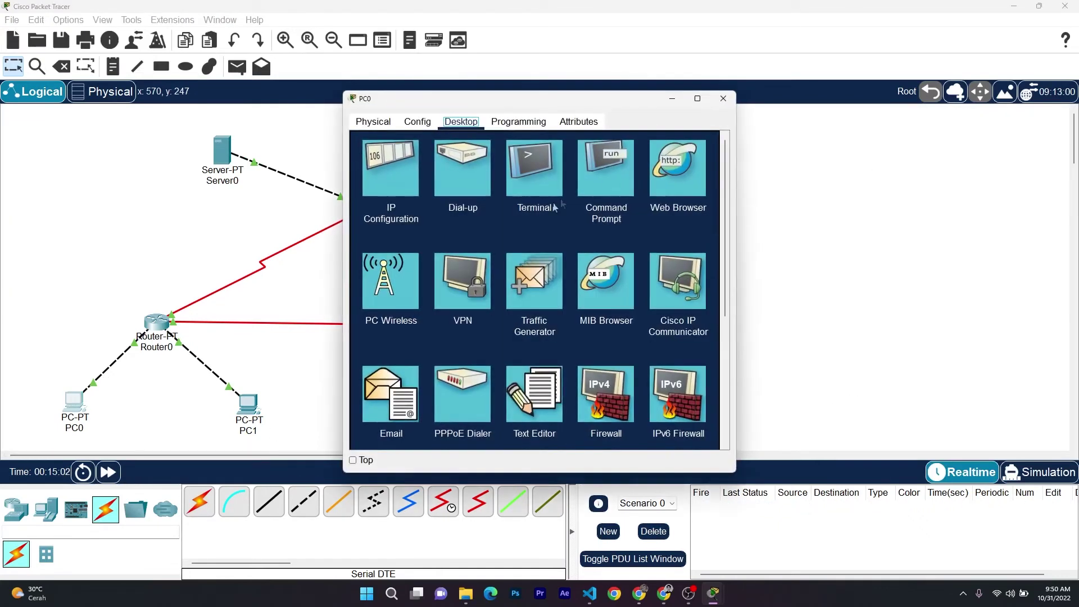
{"action": "left_click", "coordinate": [608, 175]}
{"action": "type", "text": "t"}
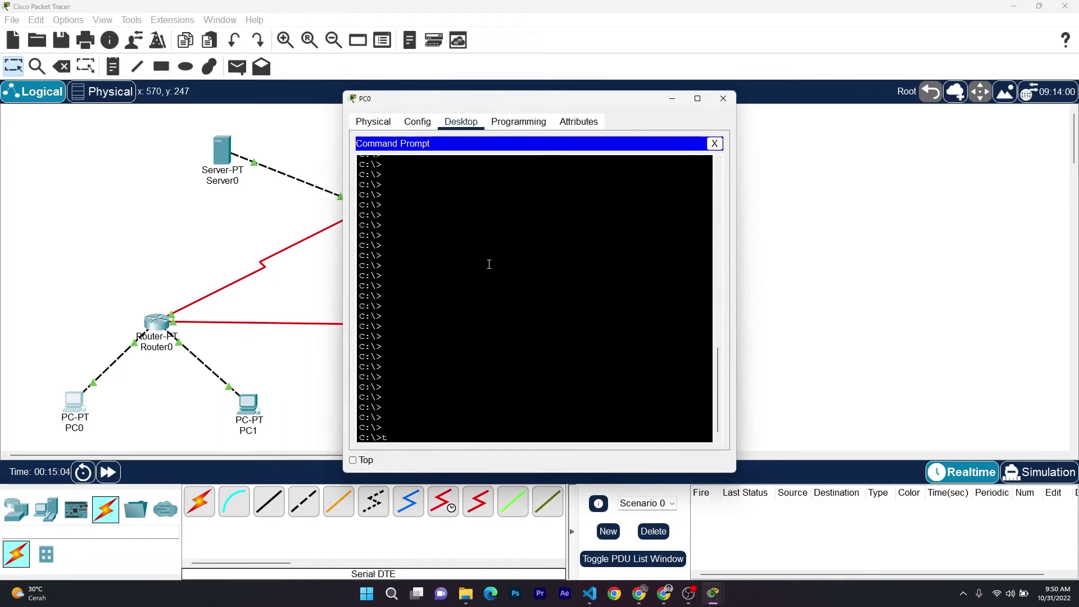
{"action": "type", "text": "racert 192.169"}
{"action": "key", "text": "BackSpace"}
{"action": "type", "text": "78"}
{"action": "type", "text": "8.1."}
{"action": "type", "text": "65"}
{"action": "key", "text": "Return"}
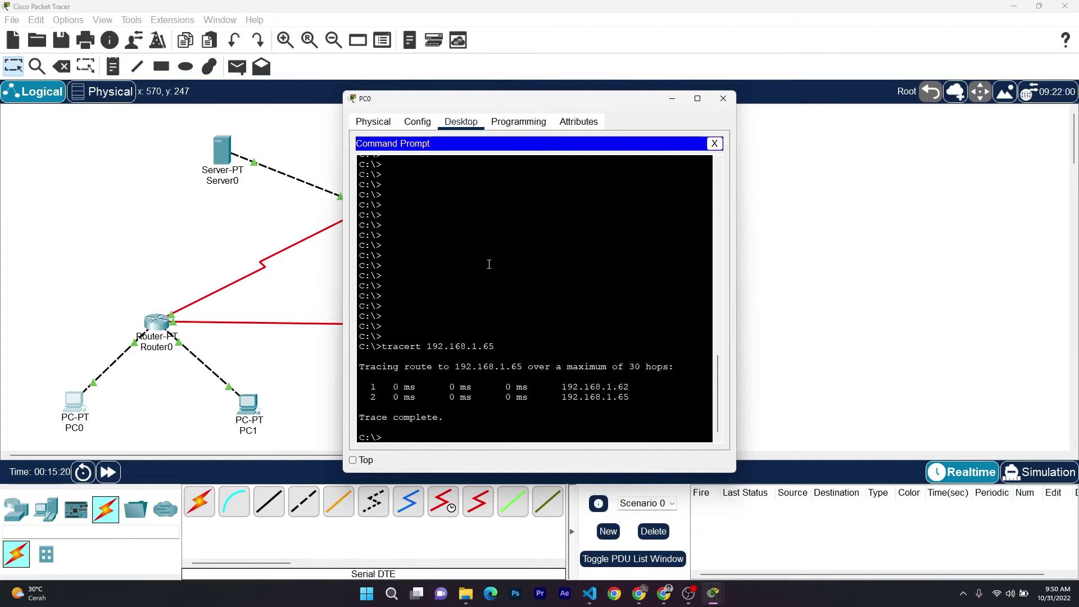
Trace the route from PC0 to 192.168.1.253 with tracert
{"action": "key", "text": "Up"}
{"action": "key", "text": "BackSpace"}
{"action": "key", "text": "BackSpace"}
{"action": "type", "text": "253"}
{"action": "key", "text": "Return"}
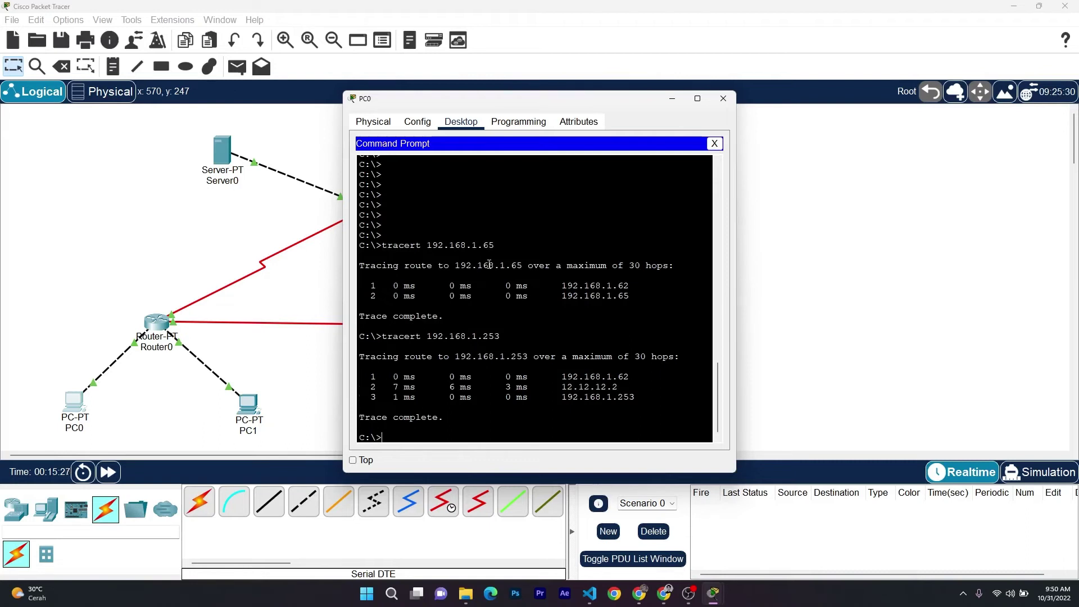
Trace the route from PC0 to 33.33.33.1 with tracert
{"action": "key", "text": "Up"}
{"action": "key", "text": "BackSpace"}
{"action": "key", "text": "BackSpace"}
{"action": "key", "text": "BackSpace"}
{"action": "key", "text": "BackSpace"}
{"action": "key", "text": "BackSpace"}
{"action": "key", "text": "BackSpace"}
{"action": "key", "text": "BackSpace"}
{"action": "key", "text": "BackSpace"}
{"action": "key", "text": "BackSpace"}
{"action": "key", "text": "BackSpace"}
{"action": "key", "text": "BackSpace"}
{"action": "key", "text": "BackSpace"}
{"action": "type", "text": "33.33.33.1"}
{"action": "key", "text": "Return"}
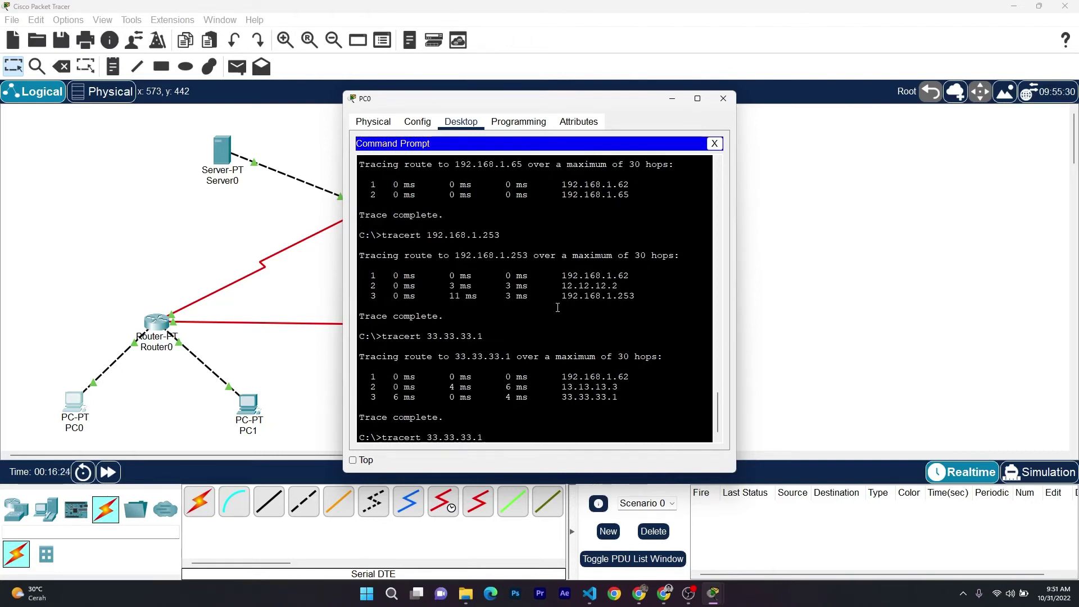
Trace the route from PC0 to 43.43.43.1 with tracert
{"action": "key", "text": "BackSpace"}
{"action": "key", "text": "BackSpace"}
{"action": "key", "text": "BackSpace"}
{"action": "key", "text": "BackSpace"}
{"action": "key", "text": "BackSpace"}
{"action": "key", "text": "BackSpace"}
{"action": "key", "text": "BackSpace"}
{"action": "key", "text": "BackSpace"}
{"action": "key", "text": "BackSpace"}
{"action": "key", "text": "BackSpace"}
{"action": "type", "text": "43.43.43.1"}
{"action": "key", "text": "Return"}
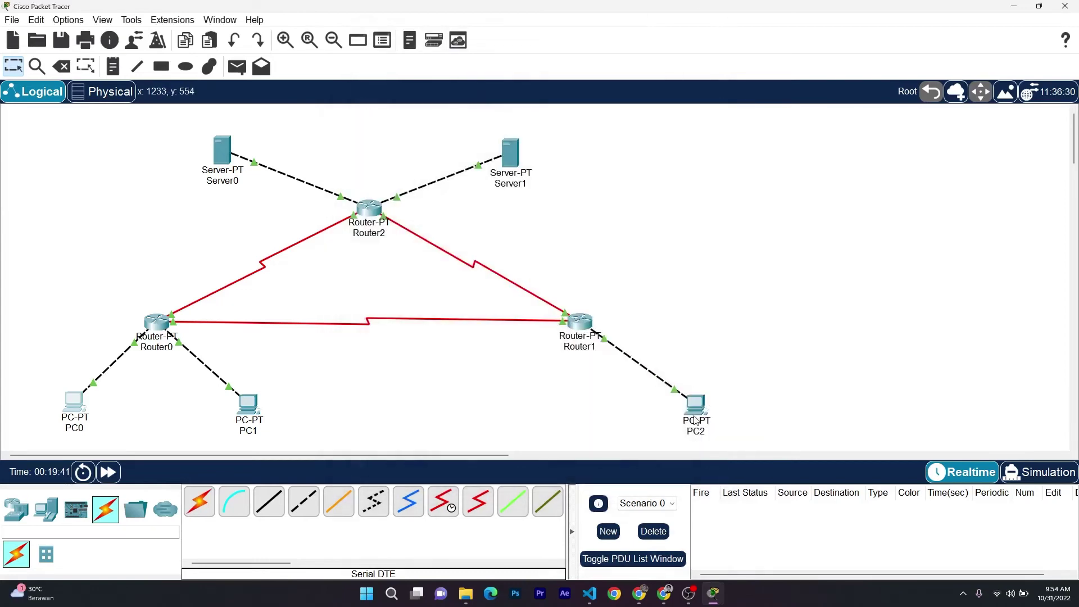
Open PC2's command prompt, enlarge its window and run tracert 192.168.1.1
{"action": "left_click", "coordinate": [693, 409]}
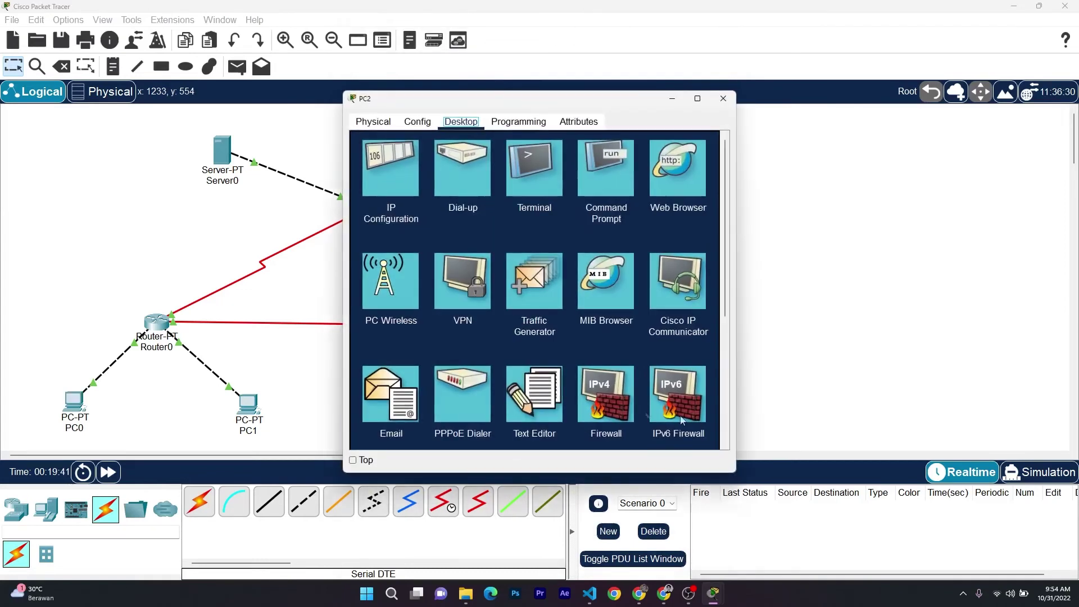
{"action": "left_click", "coordinate": [625, 171]}
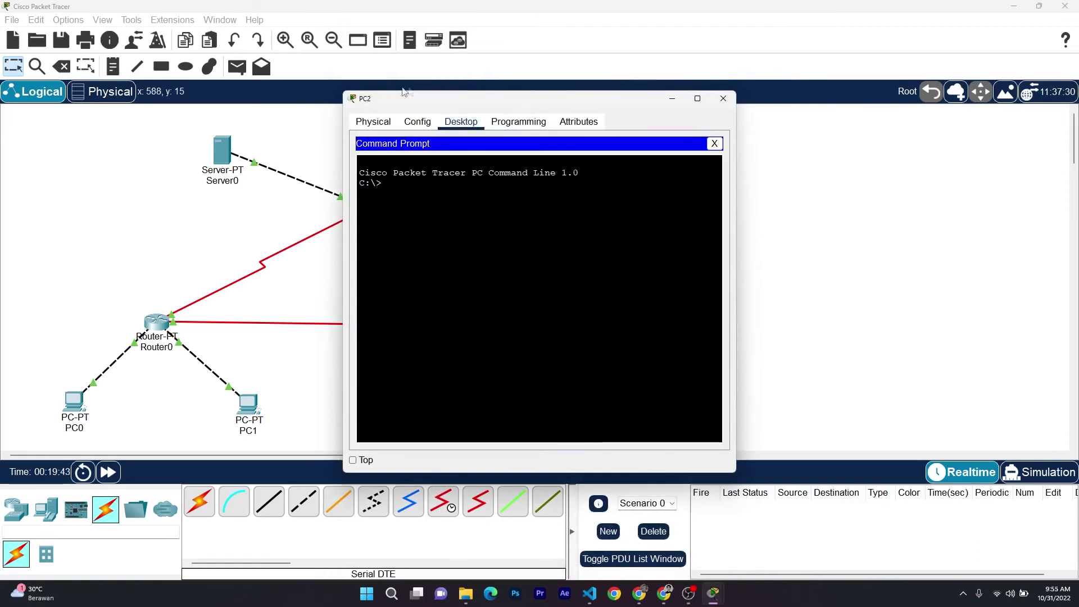
{"action": "double_click", "coordinate": [427, 92]}
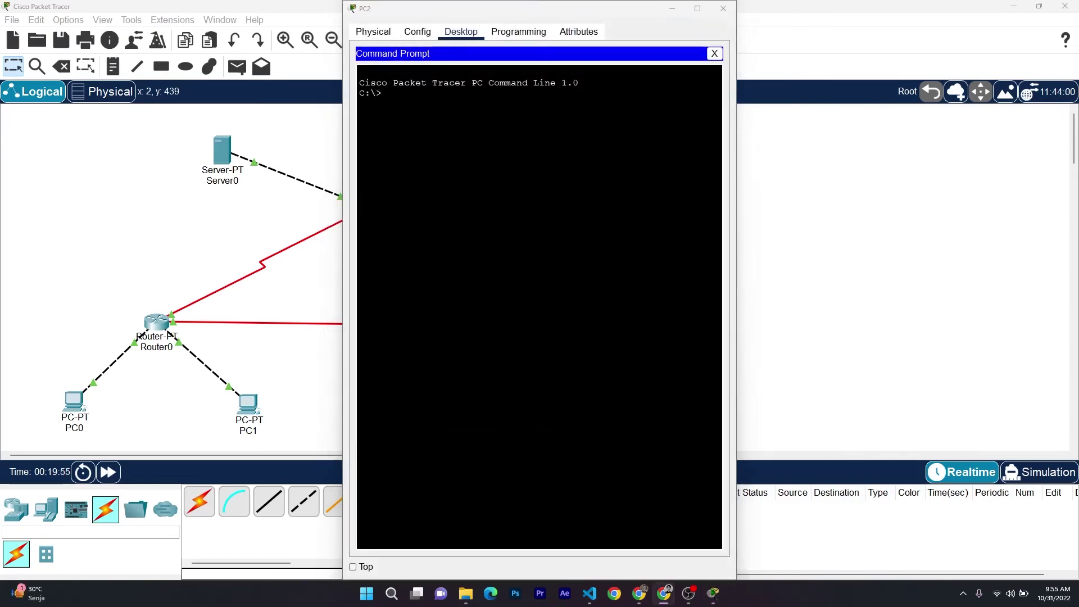
{"action": "type", "text": "tr"}
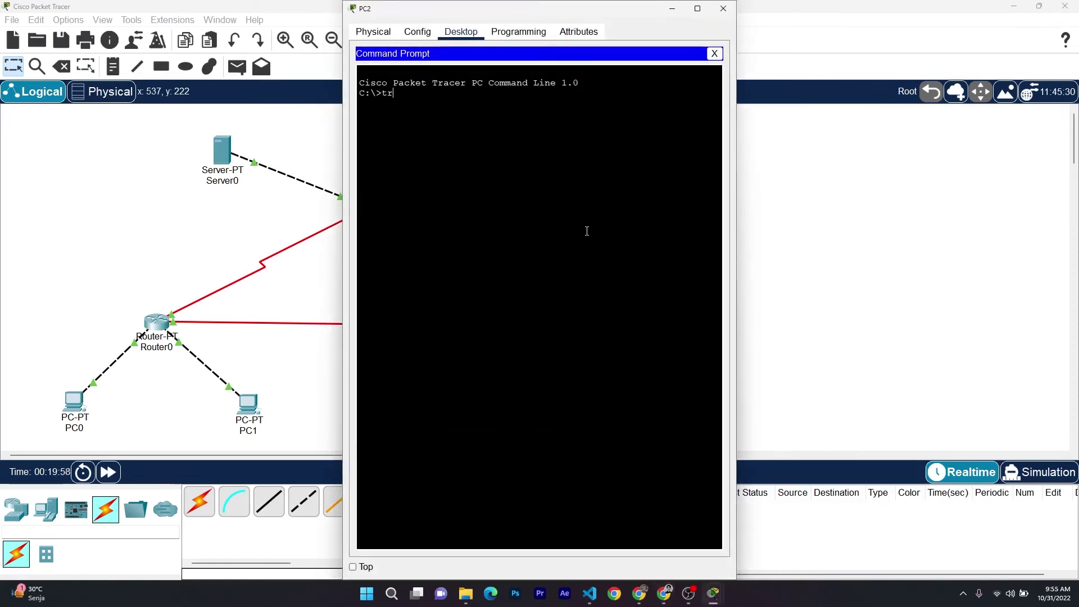
{"action": "type", "text": "acrrt 192.168.1.1"}
{"action": "key", "text": "Return"}
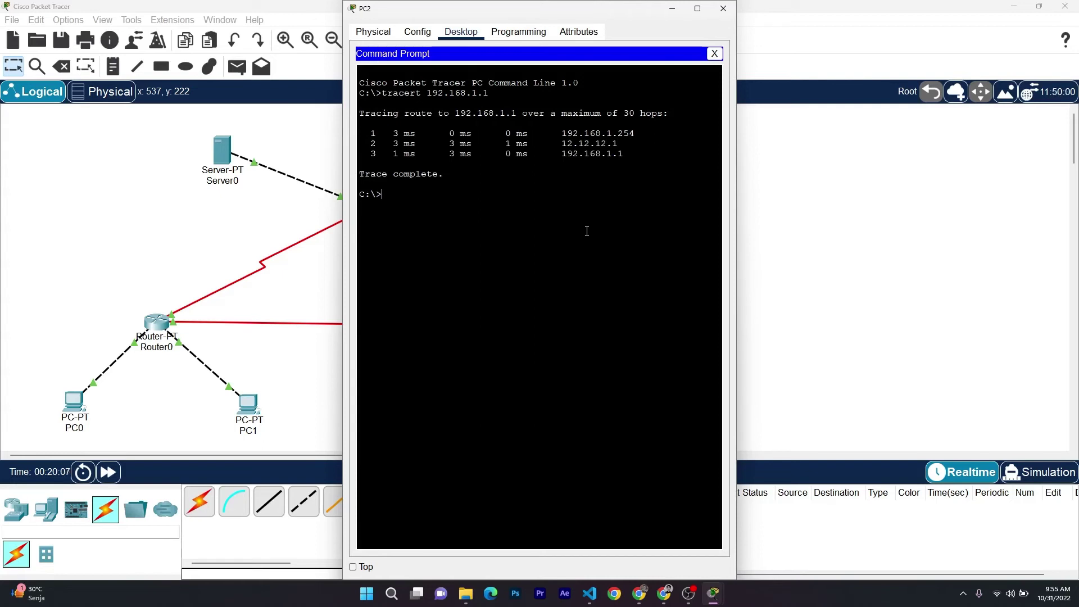
Trace the route from PC2 to 192.168.1.65 with tracert
{"action": "key", "text": "Up"}
{"action": "type", "text": "65"}
{"action": "key", "text": "Return"}
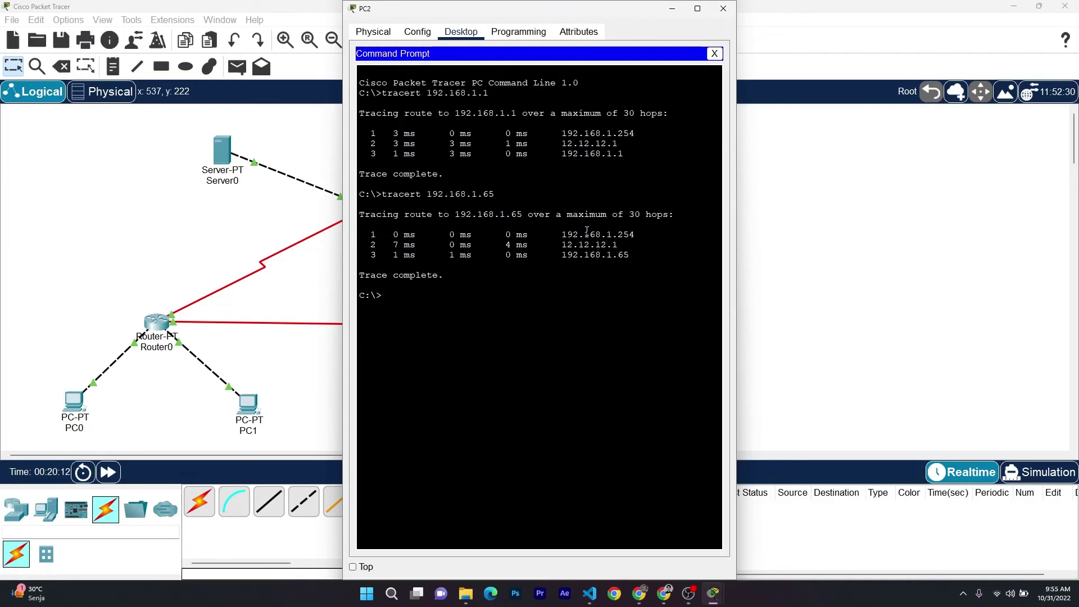
Trace the route from PC2 to 33.33.33.1 with tracert
{"action": "left_click", "coordinate": [663, 594]}
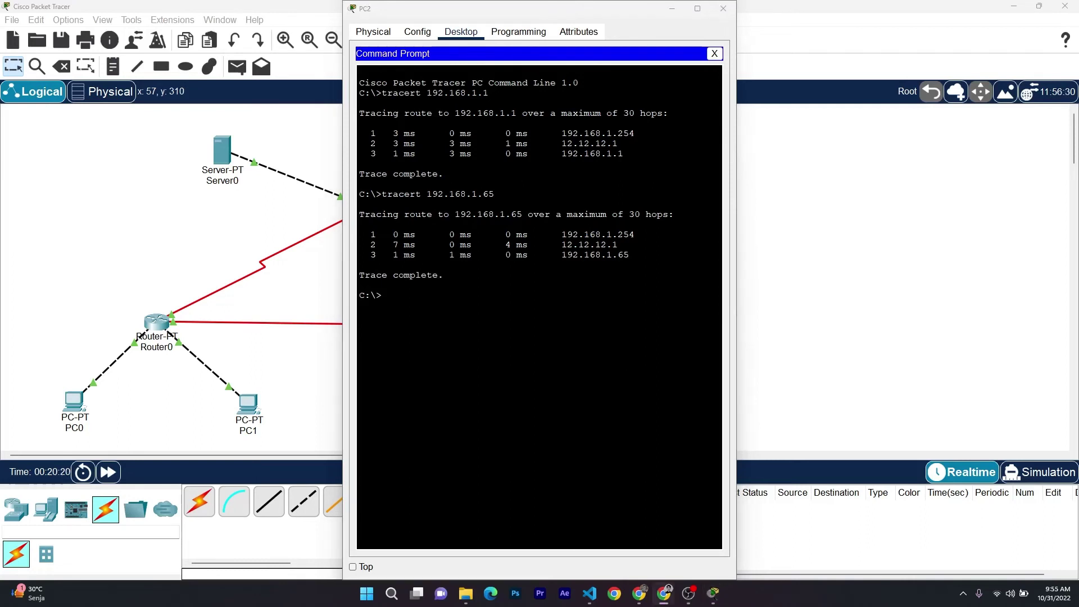
{"action": "left_click", "coordinate": [554, 278]}
{"action": "key", "text": "Up"}
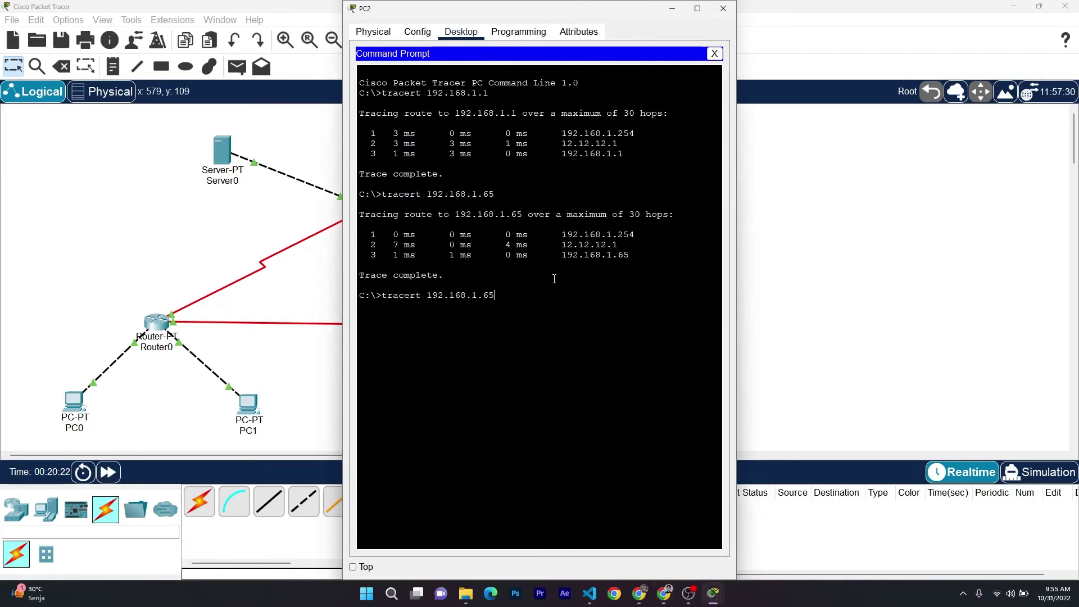
{"action": "key", "text": "BackSpace"}
{"action": "key", "text": "BackSpace"}
{"action": "key", "text": "BackSpace"}
{"action": "key", "text": "BackSpace"}
{"action": "key", "text": "BackSpace"}
{"action": "key", "text": "BackSpace"}
{"action": "key", "text": "BackSpace"}
{"action": "key", "text": "BackSpace"}
{"action": "key", "text": "BackSpace"}
{"action": "key", "text": "BackSpace"}
{"action": "key", "text": "BackSpace"}
{"action": "key", "text": "BackSpace"}
{"action": "type", "text": "33.33.33.1"}
{"action": "key", "text": "Return"}
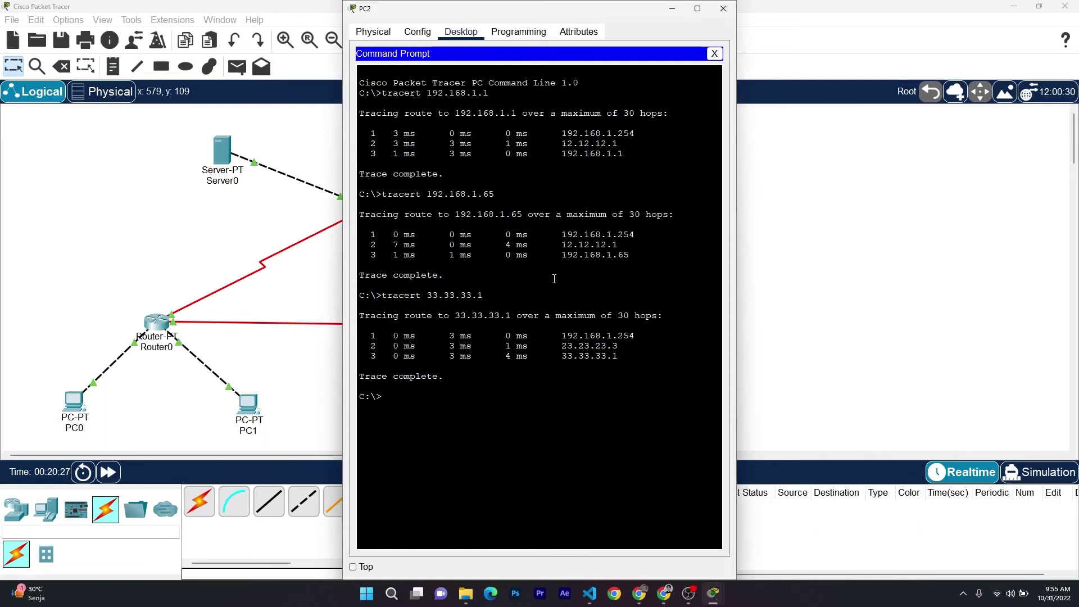
Trace the route from PC2 to 43.43.43.1 with tracert
{"action": "key", "text": "Up"}
{"action": "key", "text": "BackSpace"}
{"action": "key", "text": "BackSpace"}
{"action": "key", "text": "BackSpace"}
{"action": "key", "text": "BackSpace"}
{"action": "key", "text": "BackSpace"}
{"action": "key", "text": "BackSpace"}
{"action": "key", "text": "BackSpace"}
{"action": "key", "text": "BackSpace"}
{"action": "key", "text": "BackSpace"}
{"action": "key", "text": "BackSpace"}
{"action": "type", "text": "43.43.43.1"}
{"action": "key", "text": "Return"}
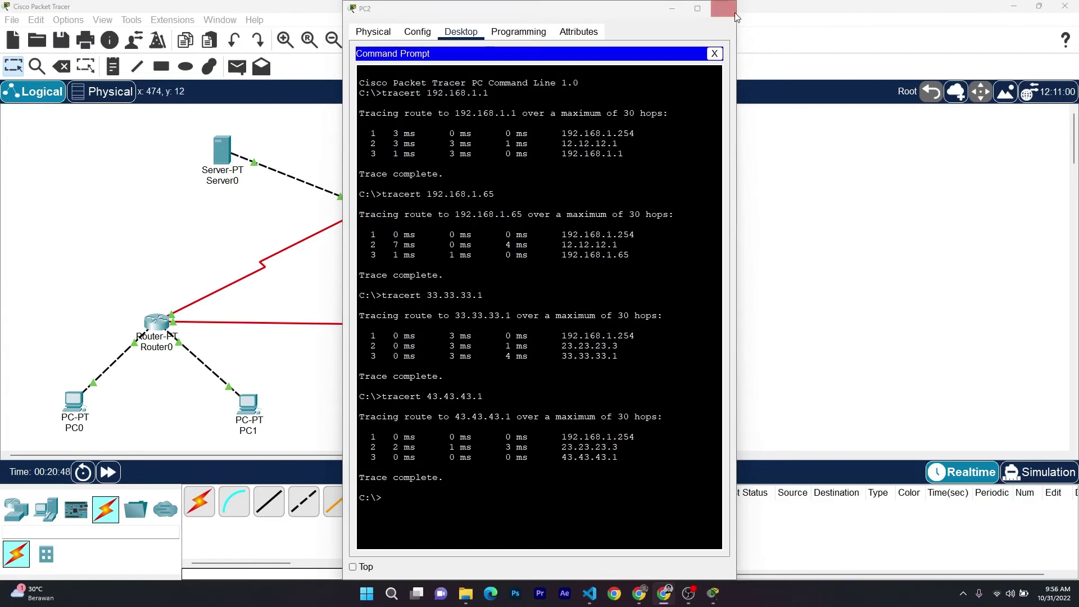
Close PC2's window, open Server0's command prompt and trace the route to 192.168.1.1 with tracert
{"action": "left_click", "coordinate": [723, 9]}
{"action": "left_click", "coordinate": [220, 151]}
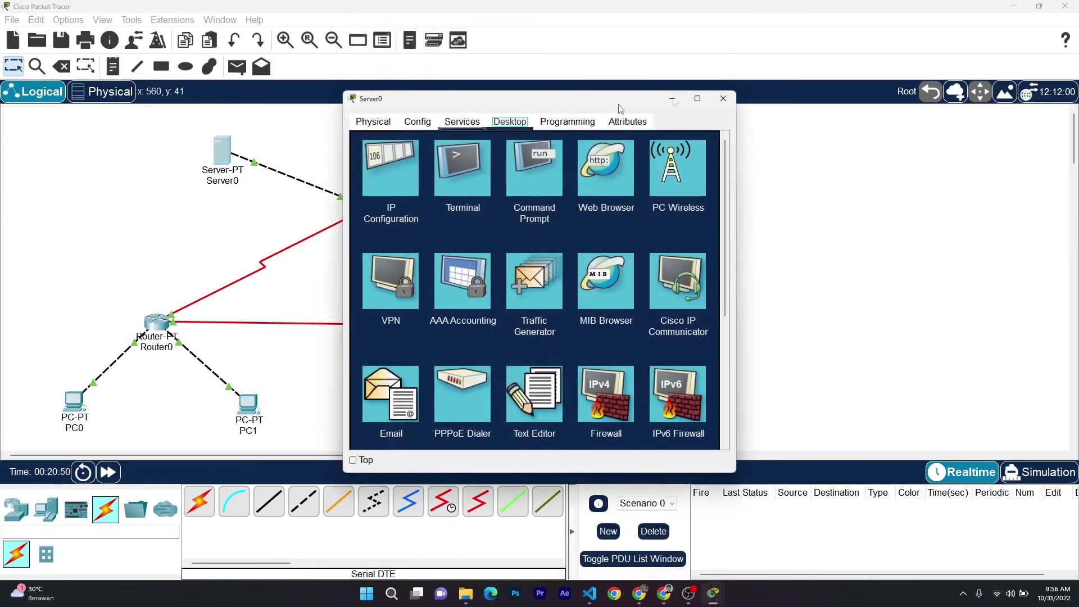
{"action": "left_click", "coordinate": [541, 143]}
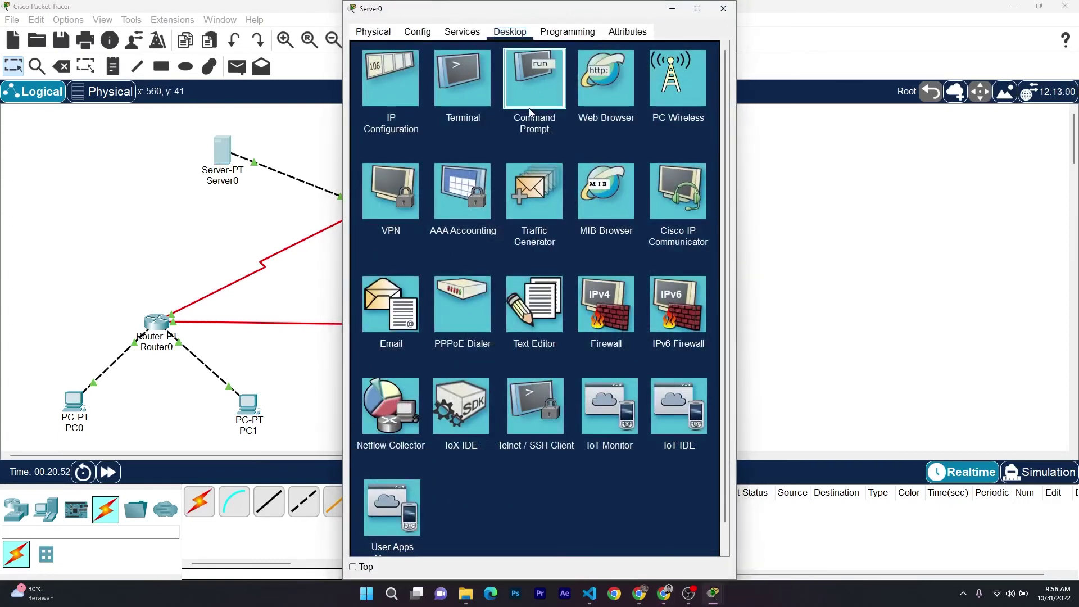
{"action": "type", "text": "t"}
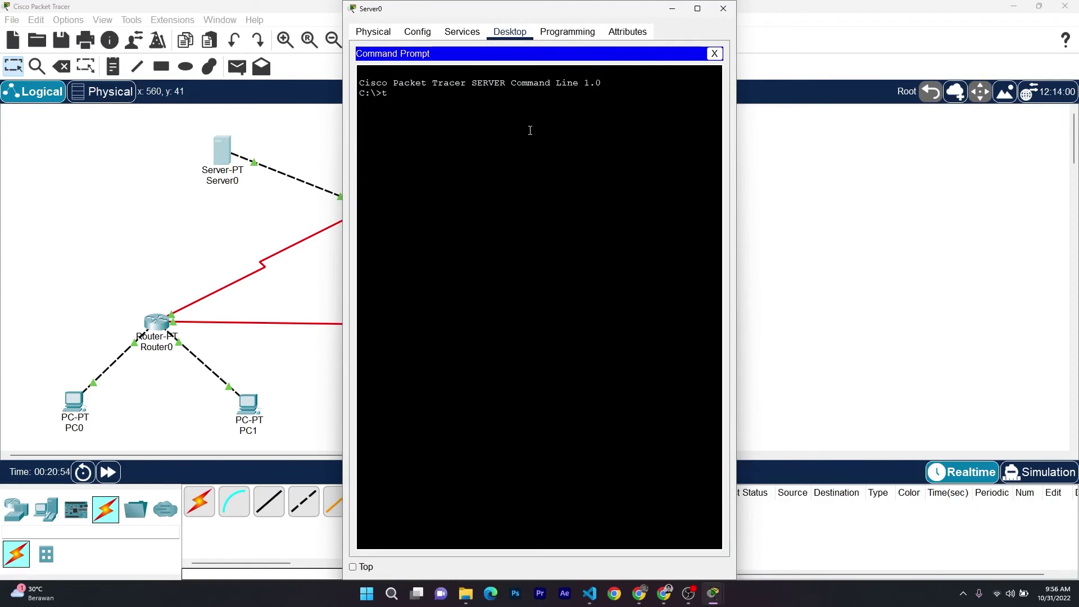
{"action": "type", "text": "racert "}
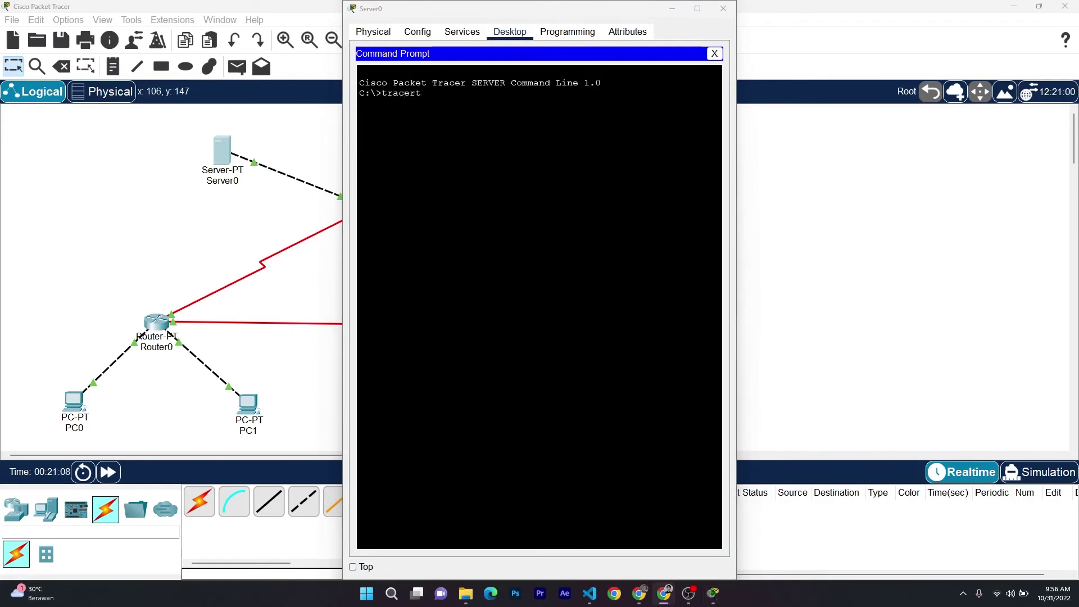
{"action": "type", "text": "192"}
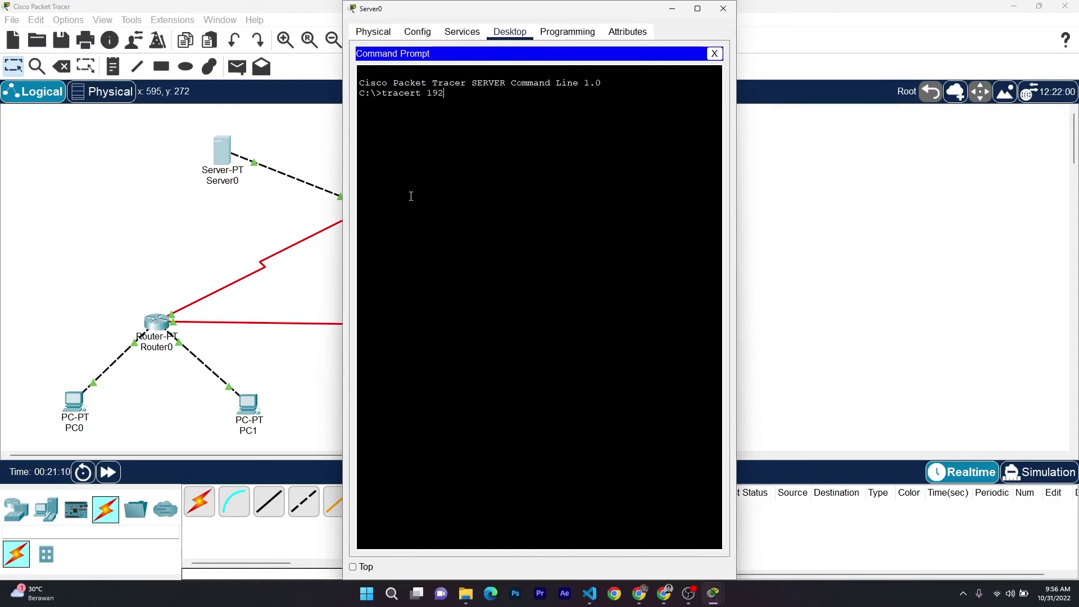
{"action": "type", "text": ".168.1.1"}
{"action": "key", "text": "Return"}
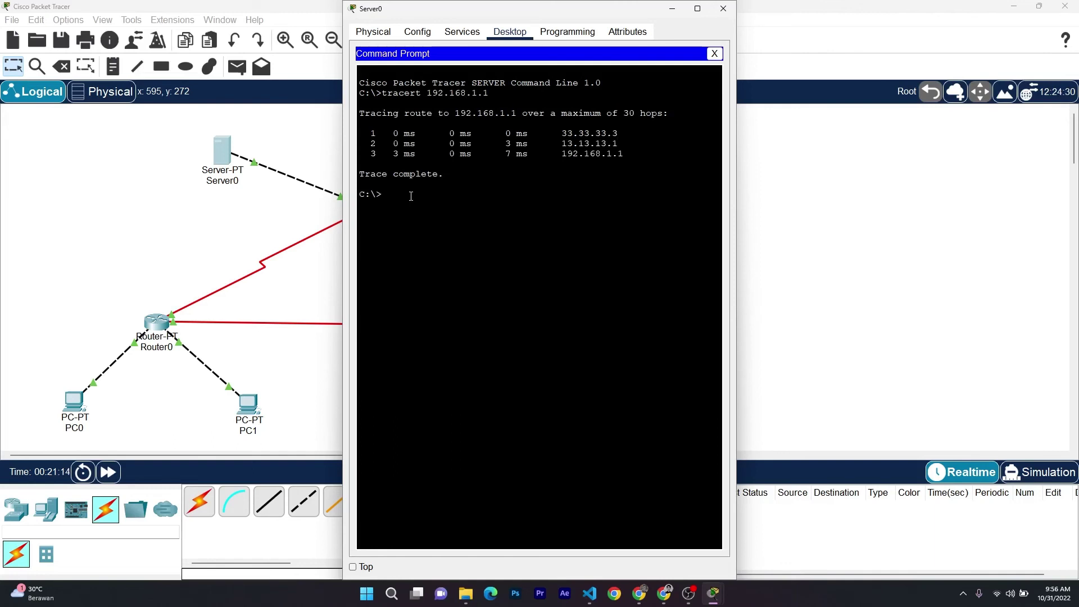
Trace the route from Server0 to 192.168.1.65 with tracert
{"action": "key", "text": "Up"}
{"action": "key", "text": "BackSpace"}
{"action": "type", "text": "65"}
{"action": "key", "text": "Return"}
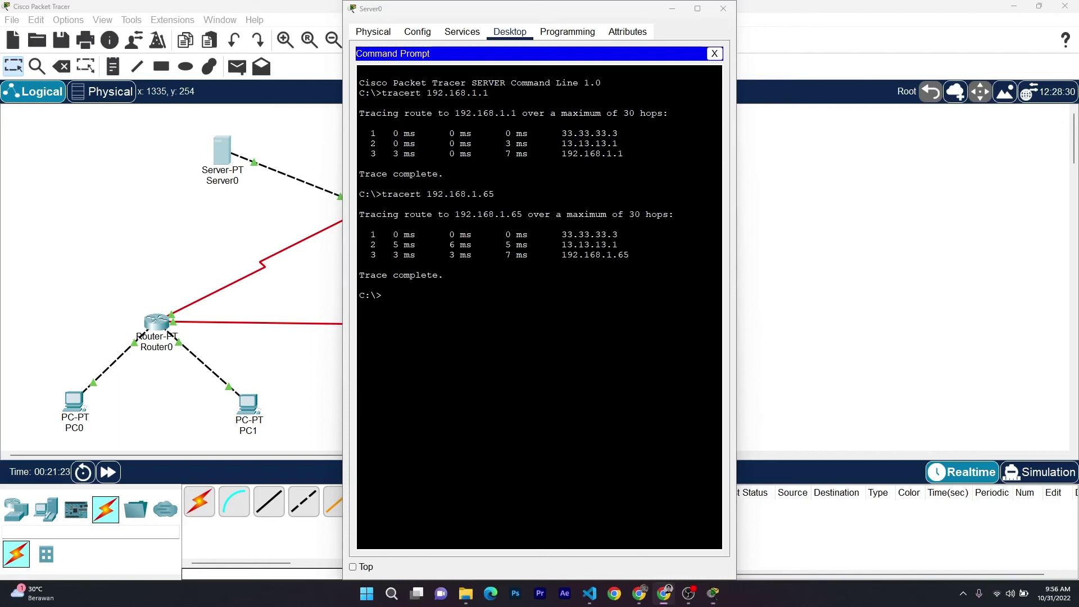
Trace the route from Server0 to 192.168.1.253 with tracert
{"action": "left_click", "coordinate": [473, 329]}
{"action": "key", "text": "Up"}
{"action": "key", "text": "BackSpace"}
{"action": "key", "text": "BackSpace"}
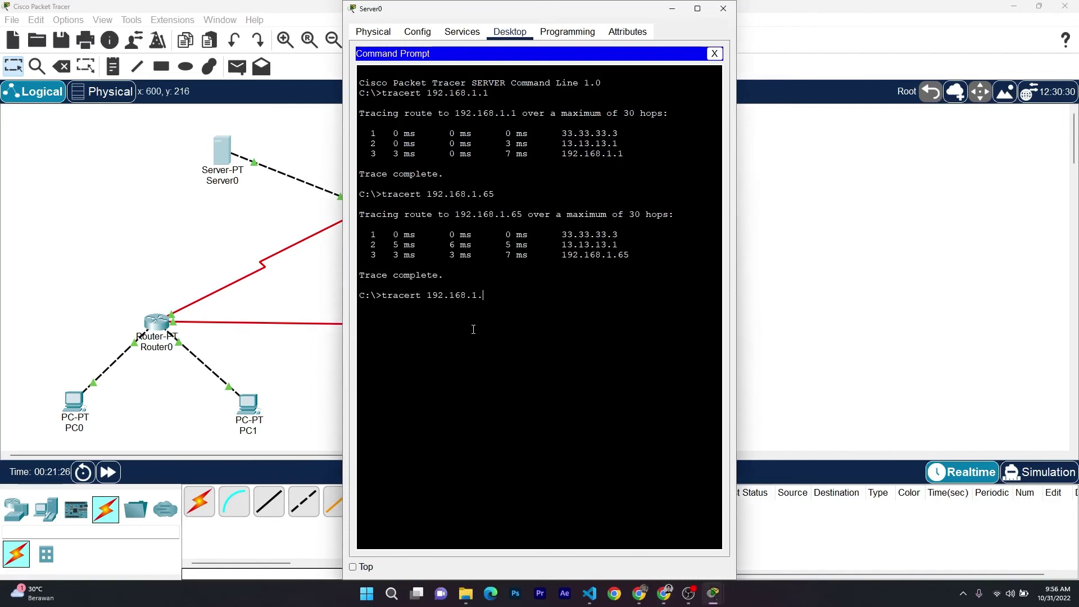
{"action": "type", "text": "253"}
{"action": "key", "text": "Return"}
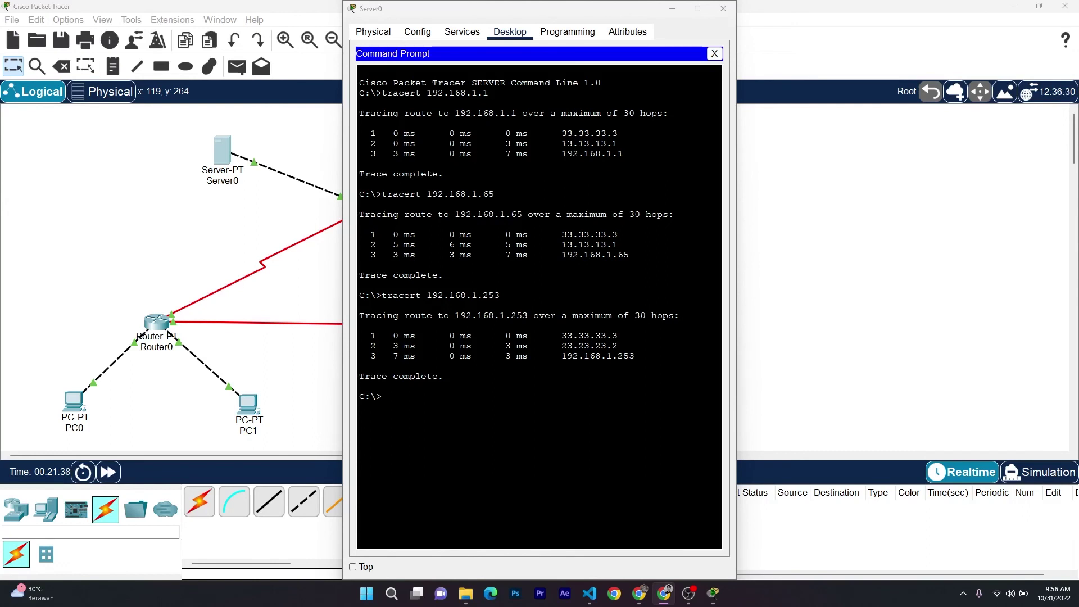
Trace the route from Server0 to 43.43.43.1 with tracert
{"action": "left_click", "coordinate": [493, 380]}
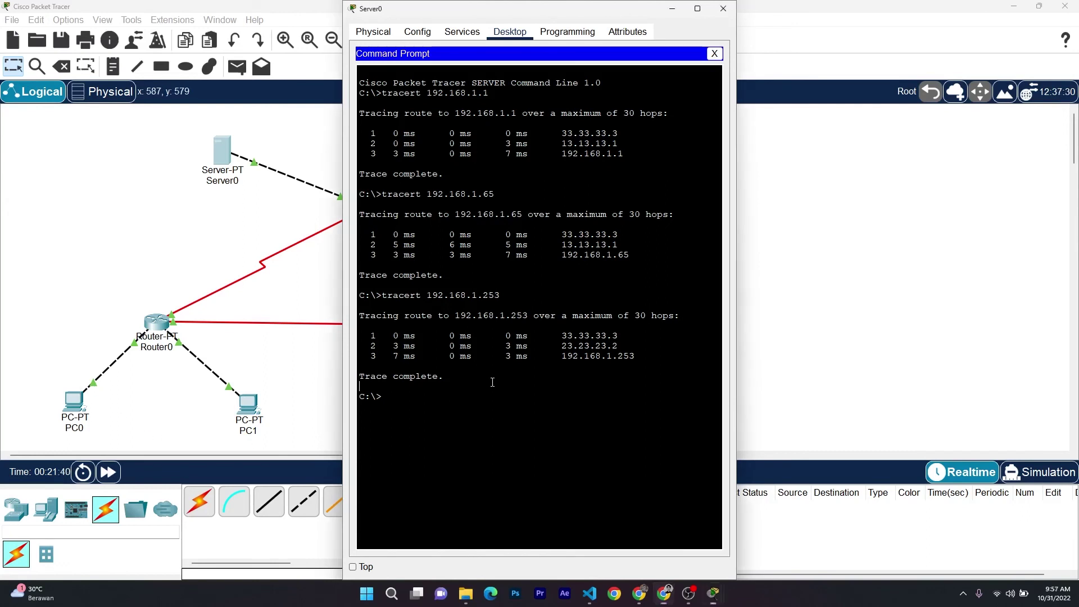
{"action": "key", "text": "Up"}
{"action": "key", "text": "BackSpace"}
{"action": "key", "text": "BackSpace"}
{"action": "key", "text": "BackSpace"}
{"action": "key", "text": "BackSpace"}
{"action": "key", "text": "BackSpace"}
{"action": "key", "text": "BackSpace"}
{"action": "key", "text": "BackSpace"}
{"action": "key", "text": "BackSpace"}
{"action": "key", "text": "BackSpace"}
{"action": "key", "text": "BackSpace"}
{"action": "key", "text": "BackSpace"}
{"action": "key", "text": "BackSpace"}
{"action": "key", "text": "BackSpace"}
{"action": "type", "text": "43.43.431"}
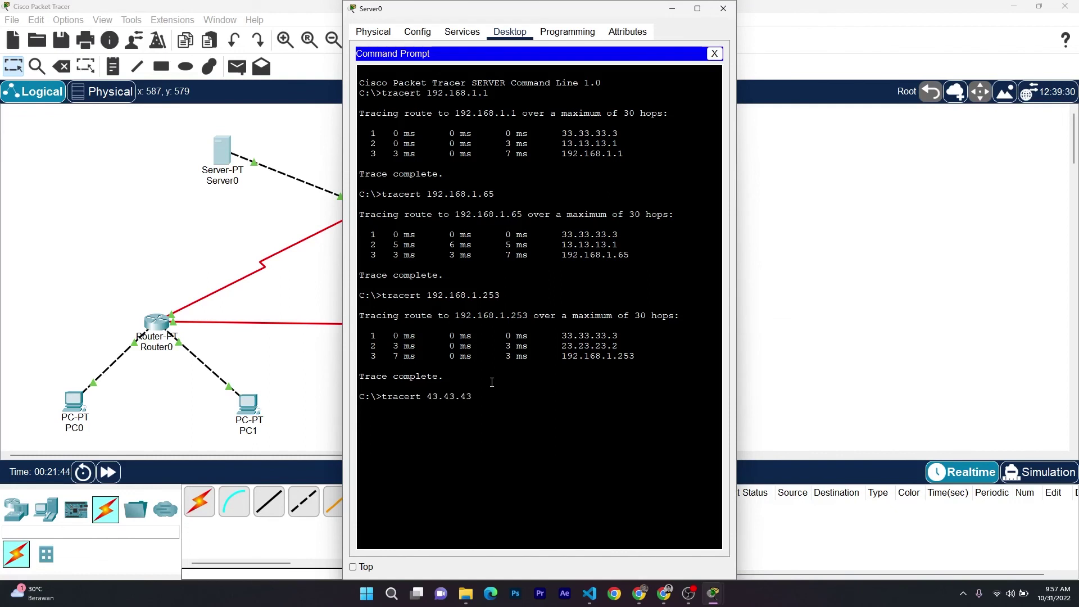
{"action": "key", "text": "BackSpace"}
{"action": "type", "text": ".1"}
{"action": "key", "text": "Return"}
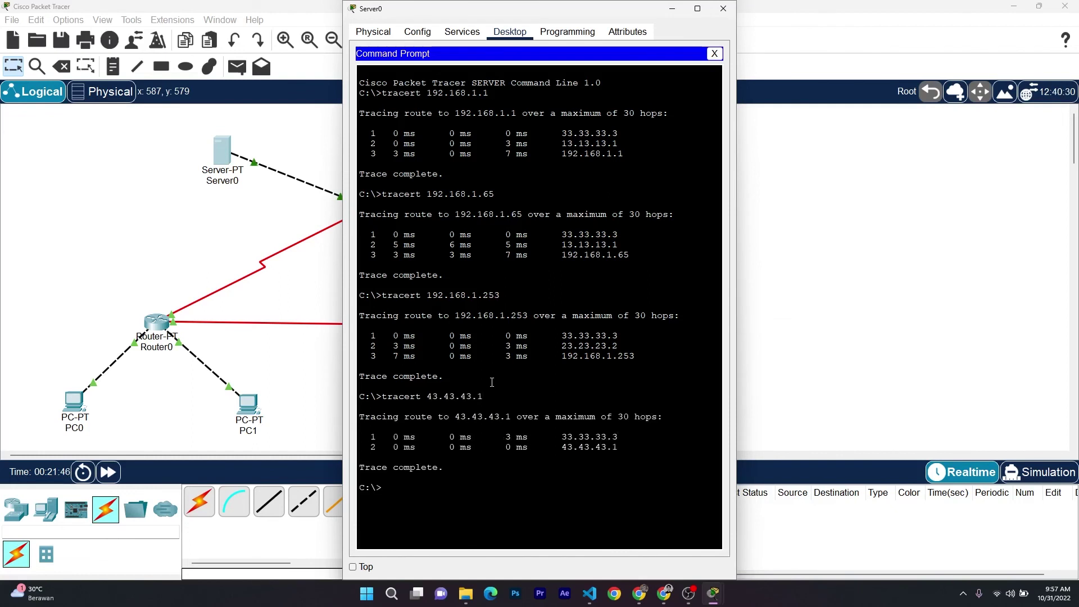